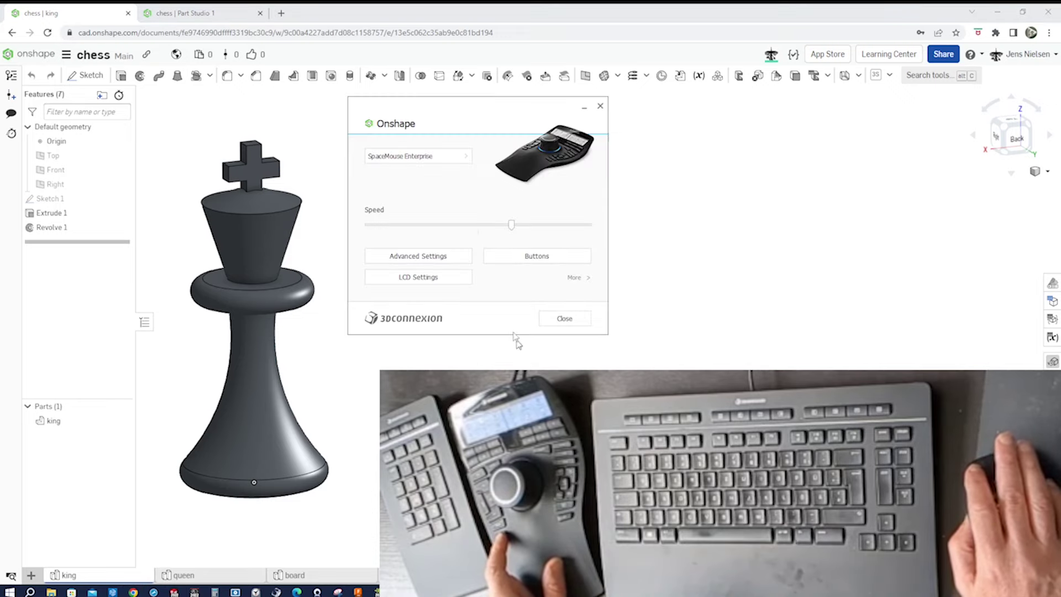
- Check the list of connected 3Dconnexion devices in the SpaceMouse settings and leave the settings
left_click(466, 157)
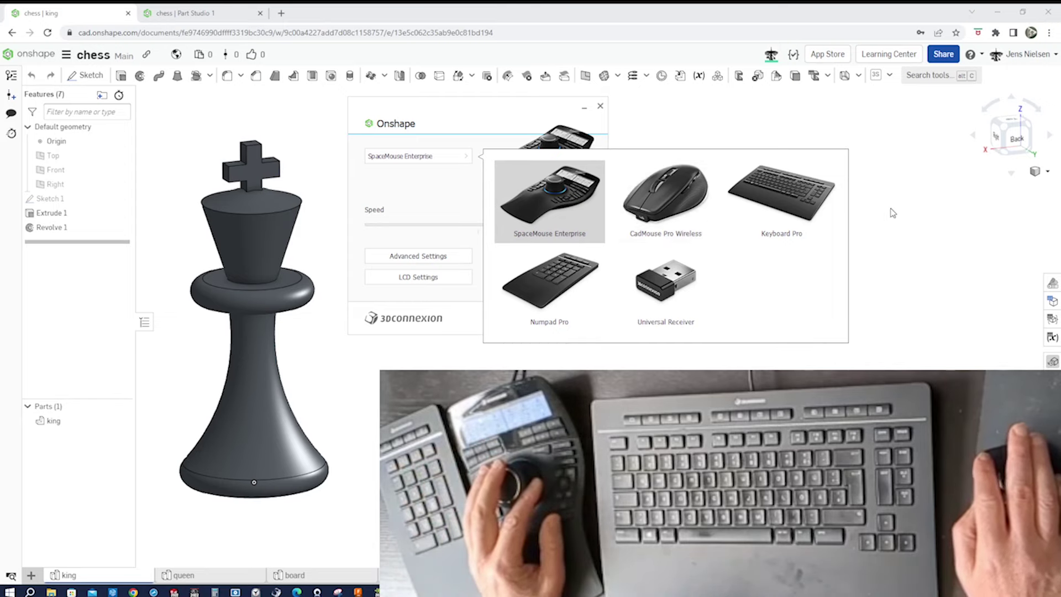
left_click(763, 121)
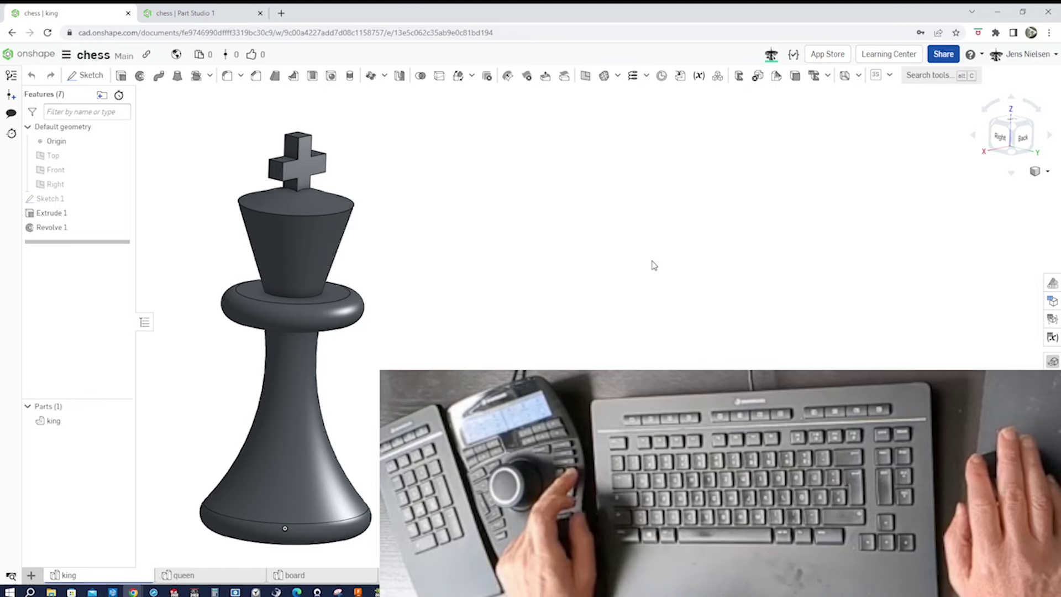
- View the king from the top, front, right and isometric directions and fit it to the view
key("shift+5")
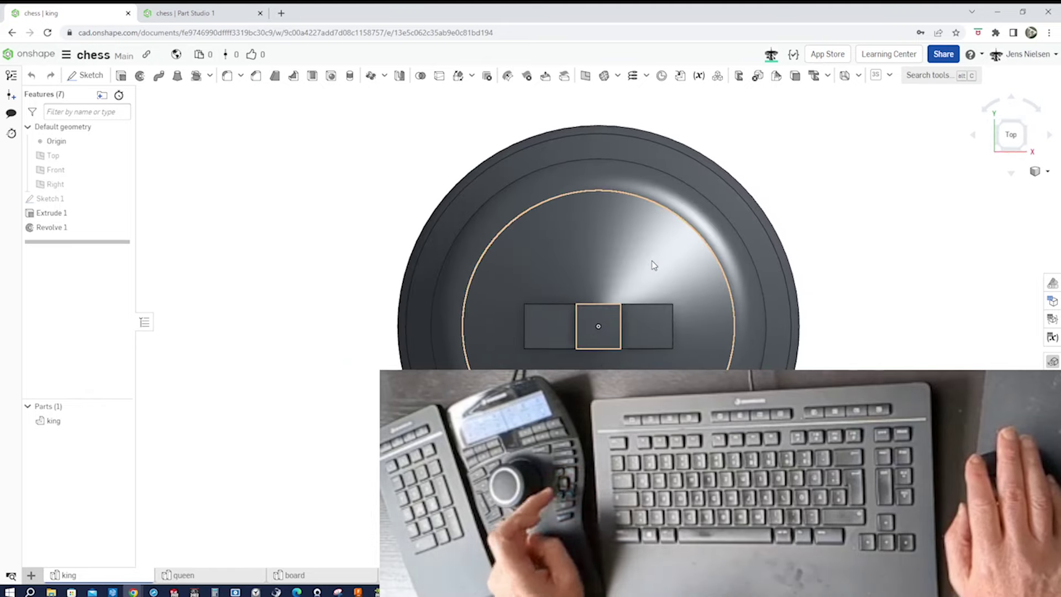
key("shift+1")
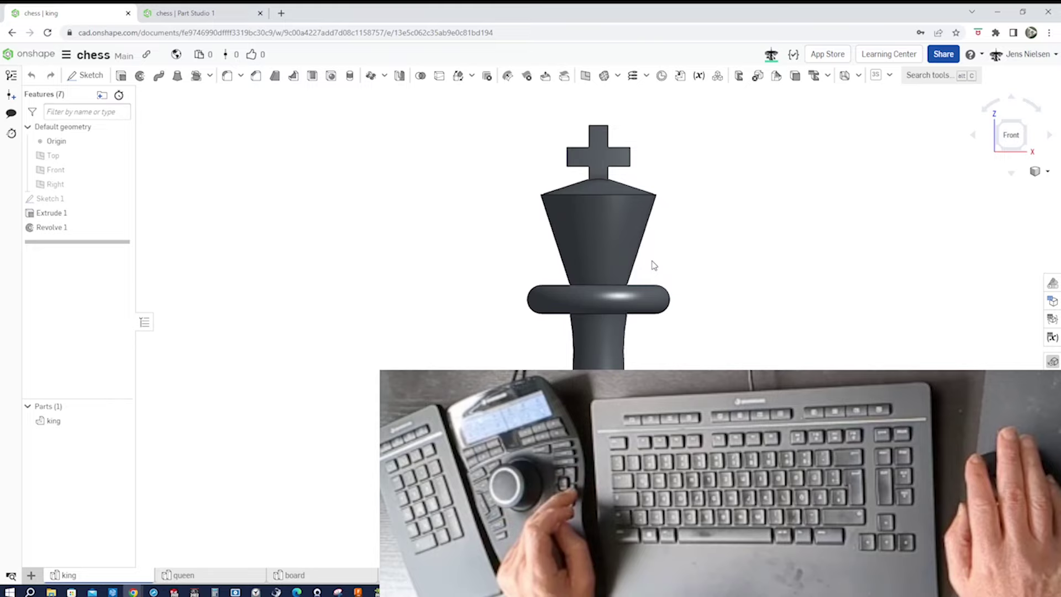
key("shift+4")
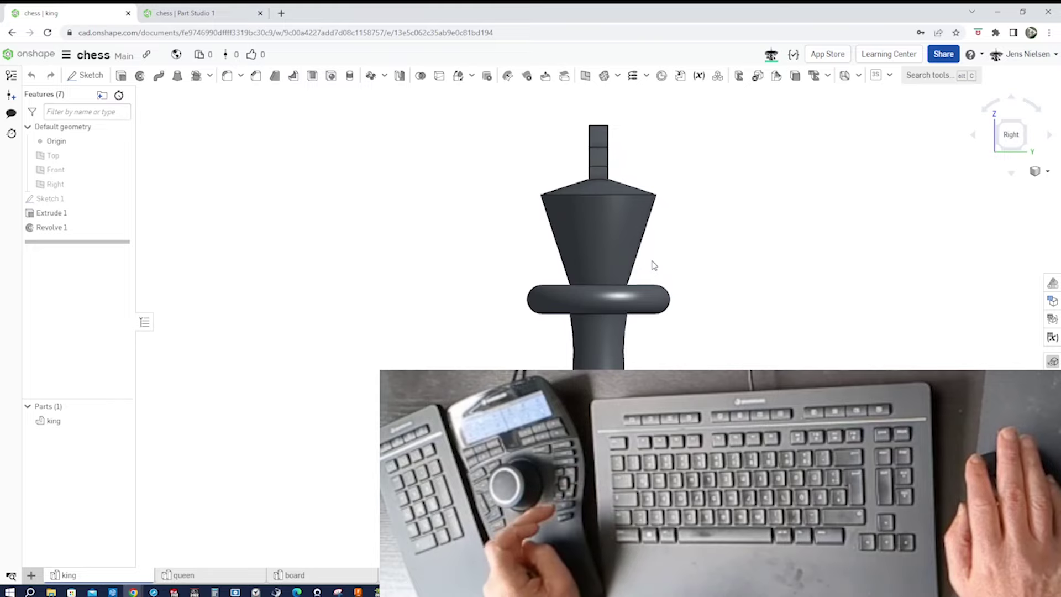
key("shift+7")
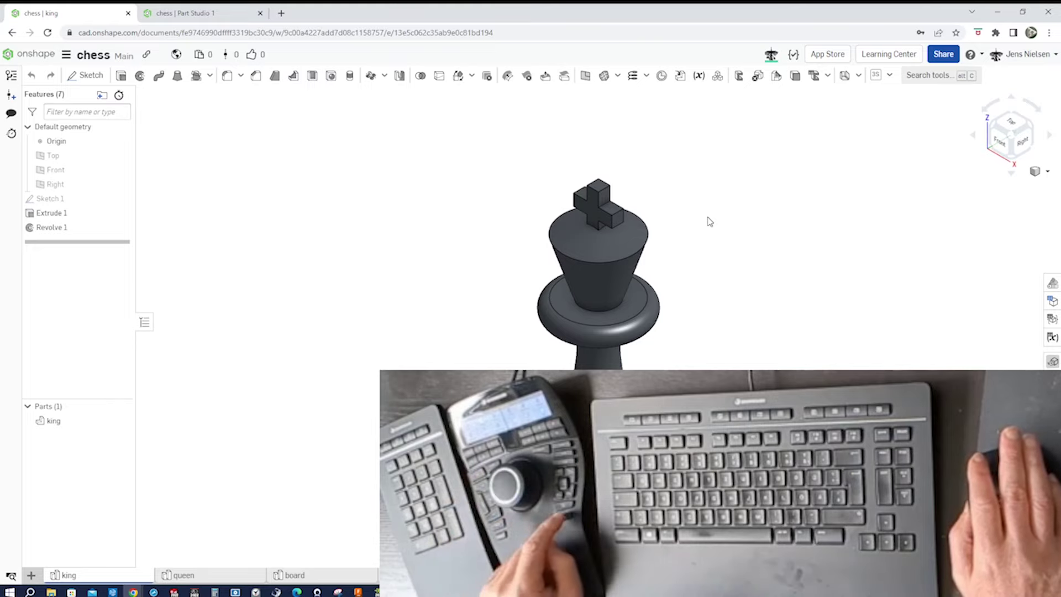
scroll(708, 223, "down", 10)
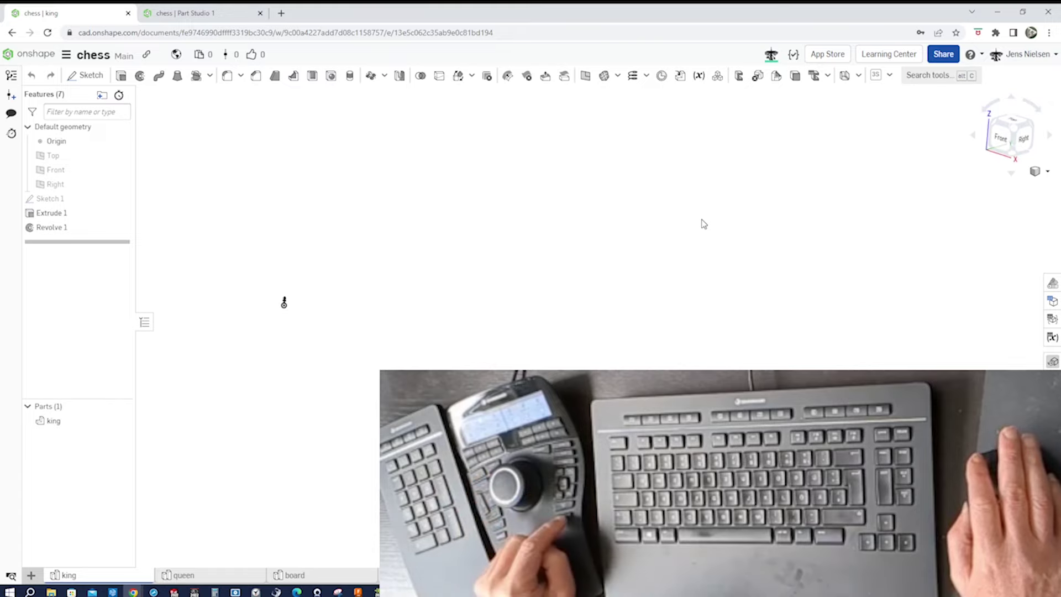
key("f")
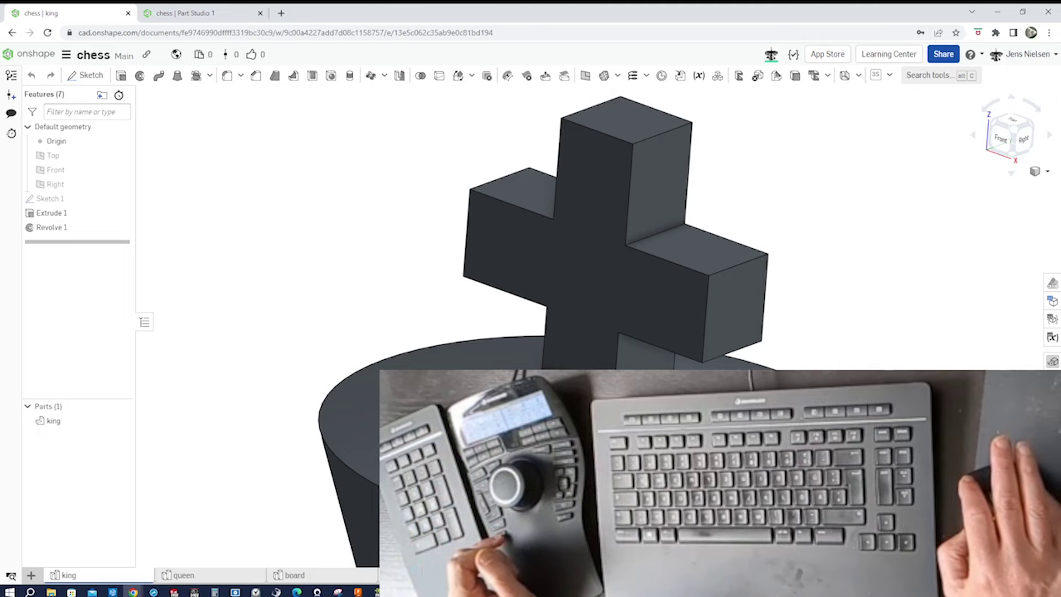
- Assign the Virtual NumPad command to SpaceMouse Enterprise button 2 for the Part Studio environment
key("Menu")
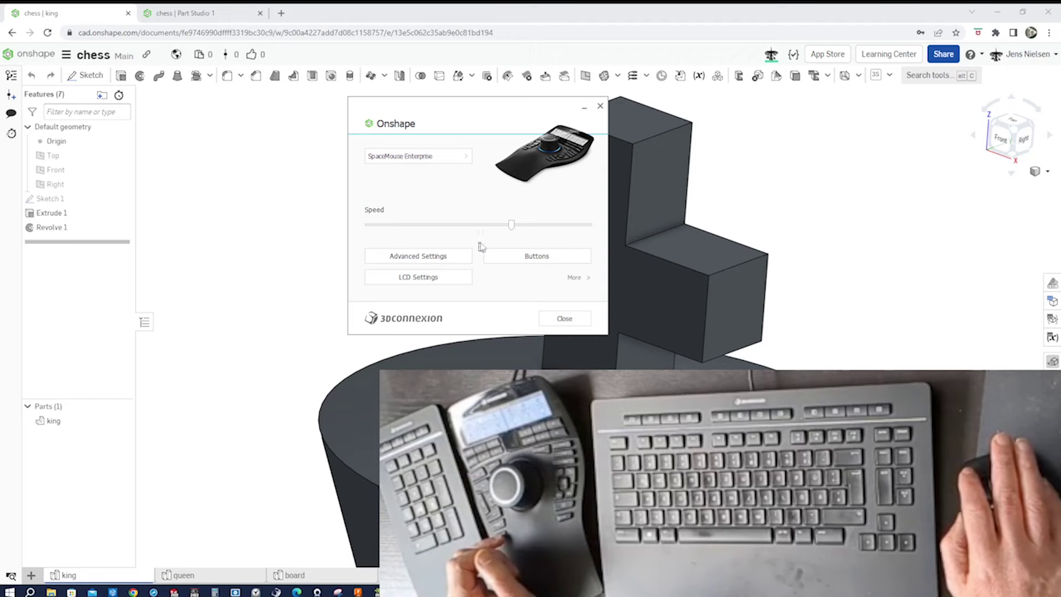
left_click(515, 257)
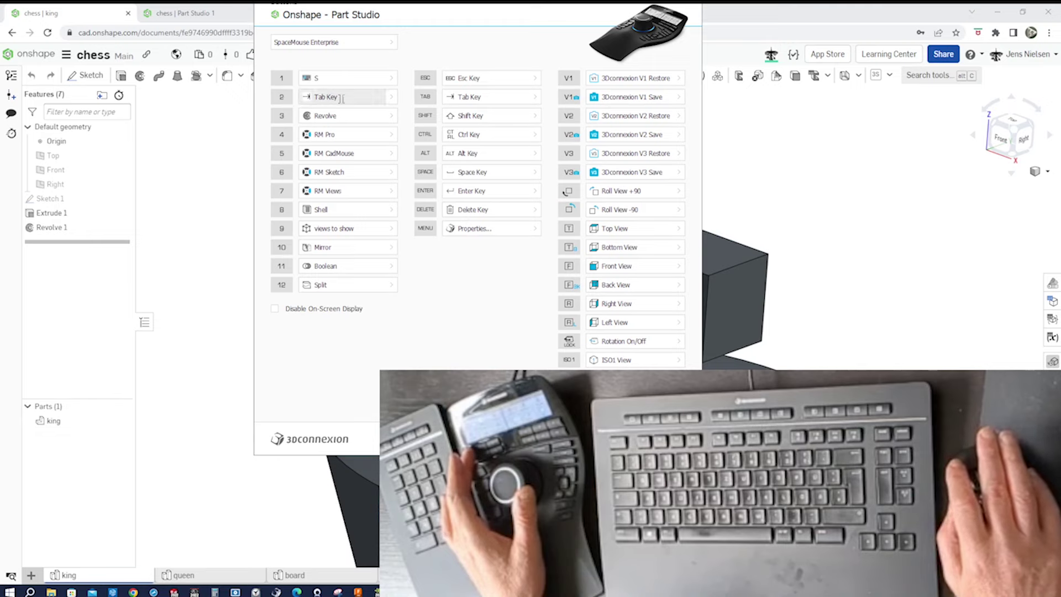
left_click(390, 97)
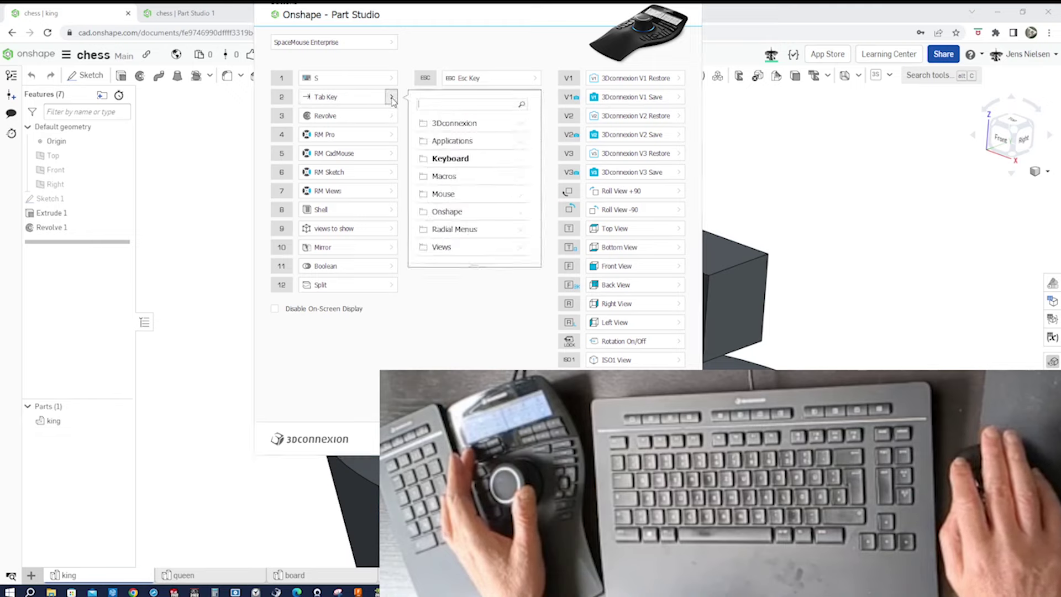
type("num")
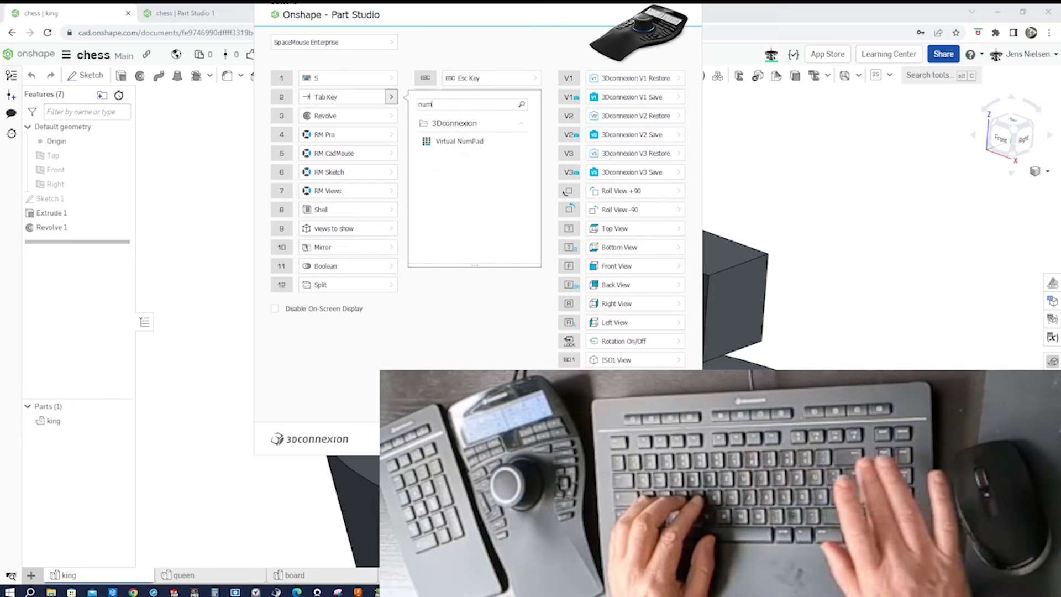
left_click(452, 143)
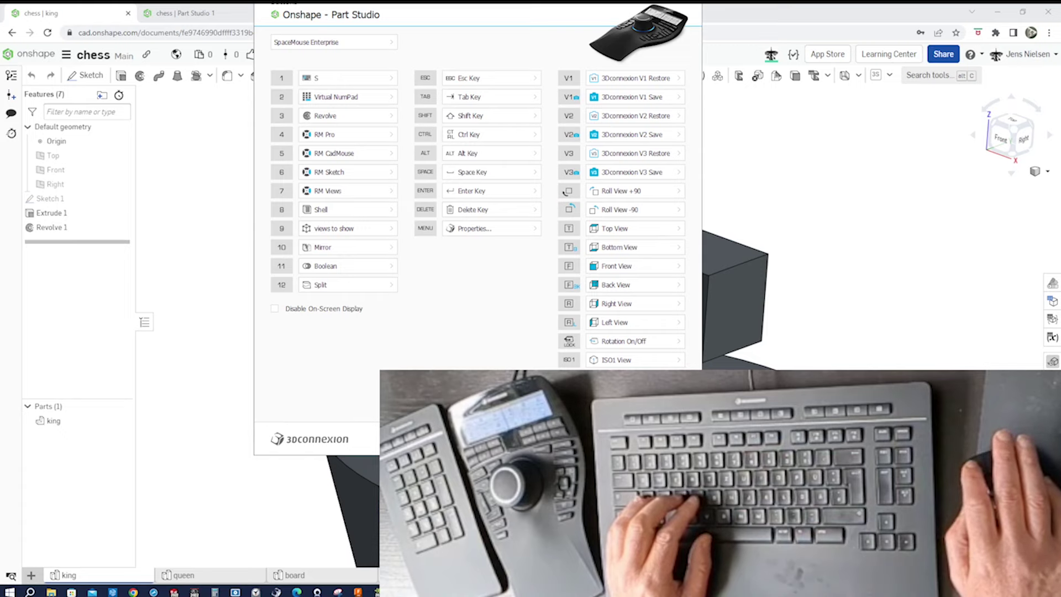
left_click(658, 439)
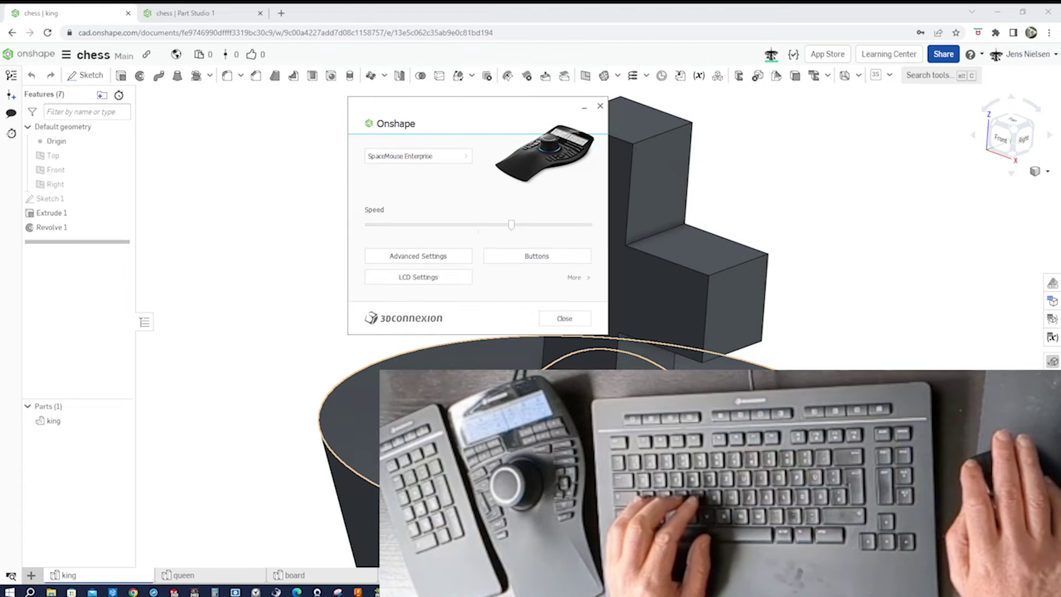
left_click(559, 320)
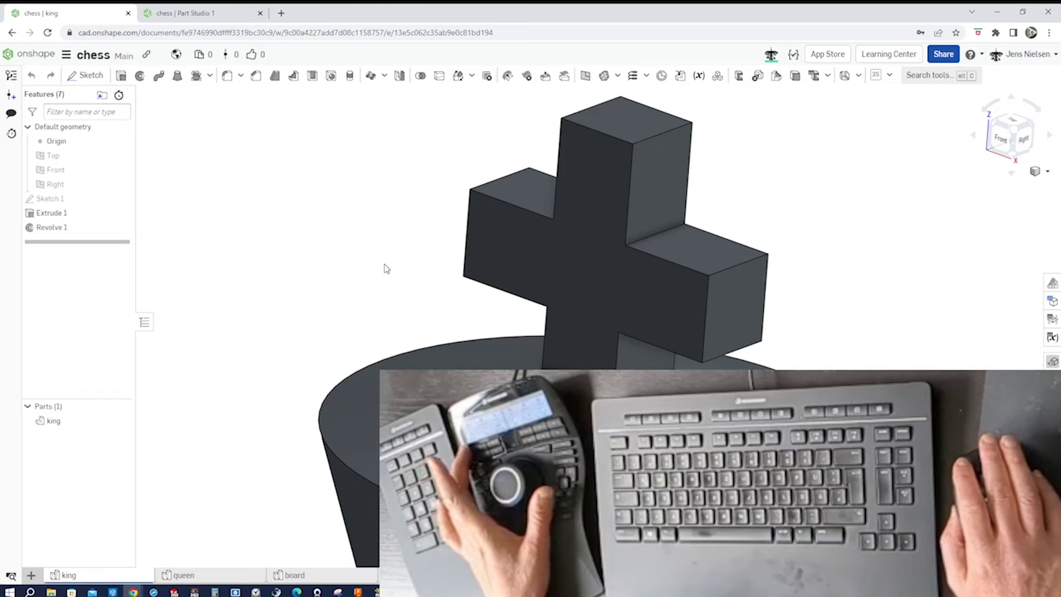
- Display the Part Studio shortcut toolbox beside the king's cross and dismiss it
key("s")
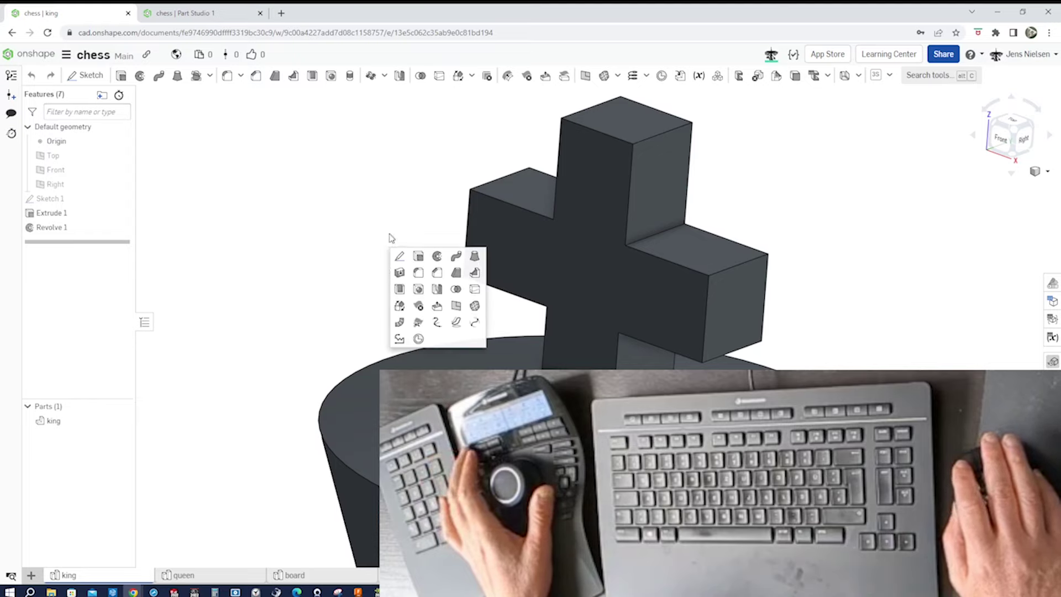
left_click(373, 307)
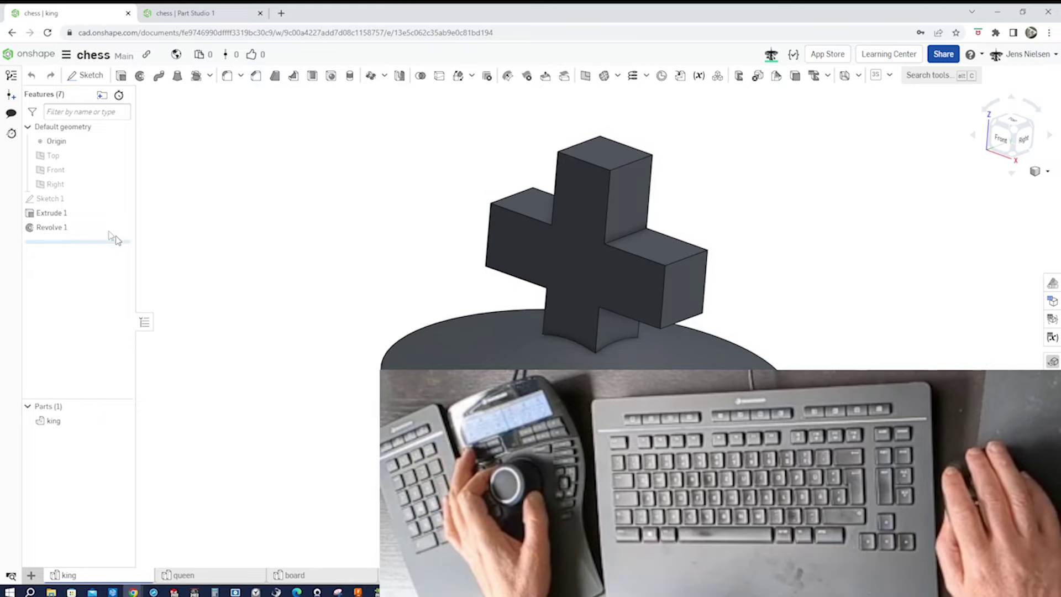
- Open Sketch 1 of the king for editing
right_click(73, 200)
key("Escape")
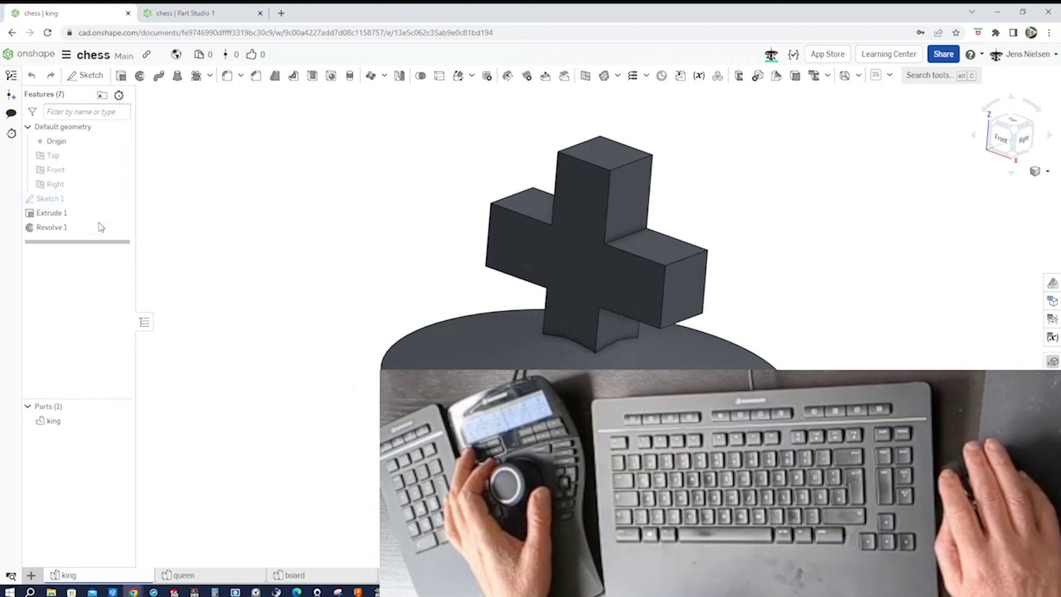
double_click(49, 198)
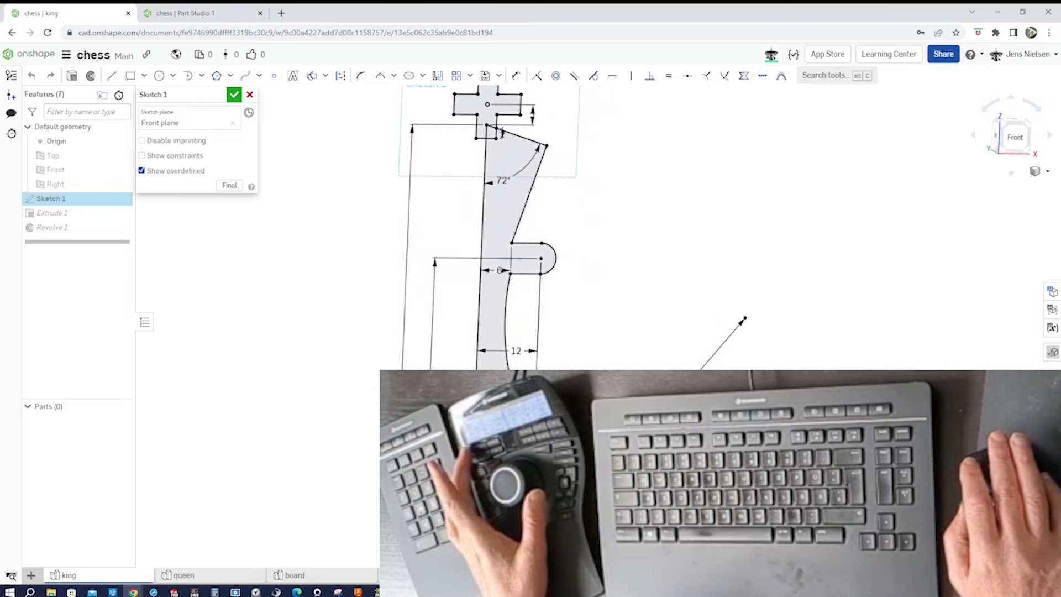
key("s")
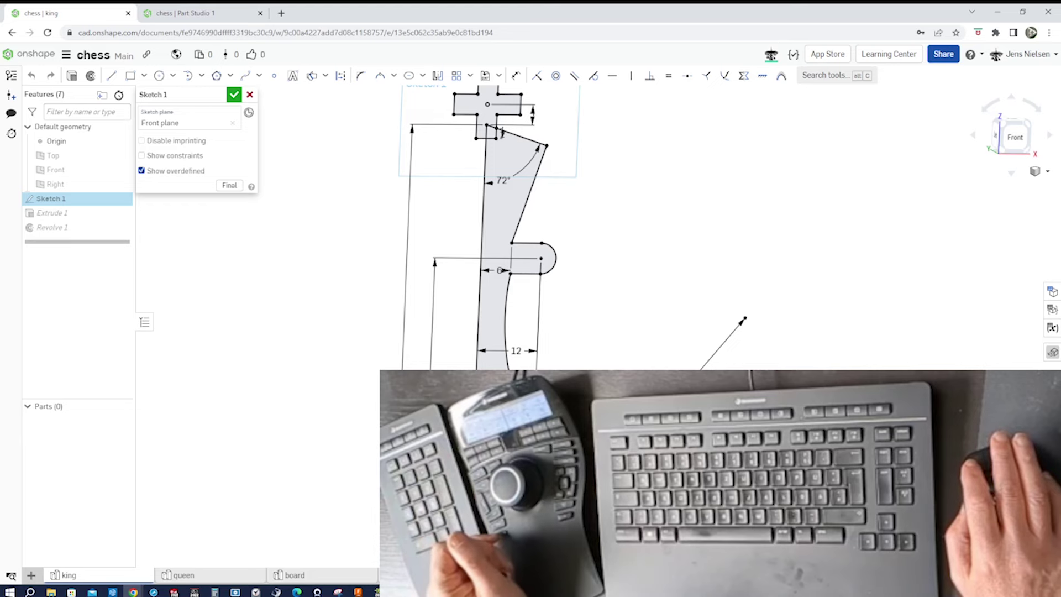
- Assign the Virtual NumPad command to SpaceMouse Enterprise button 2 for the Sketch environment
key("Menu")
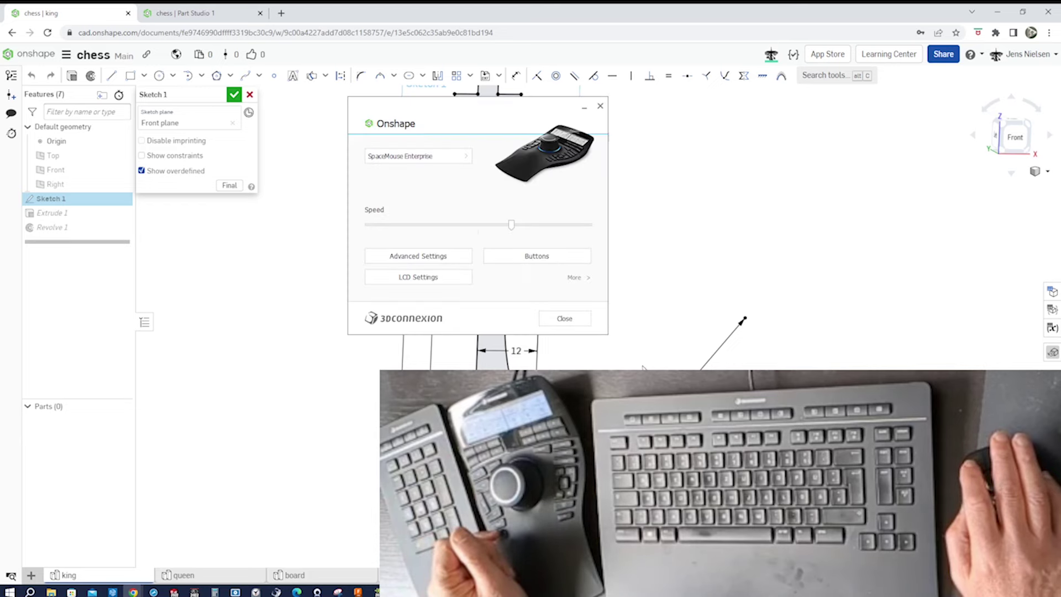
left_click(503, 256)
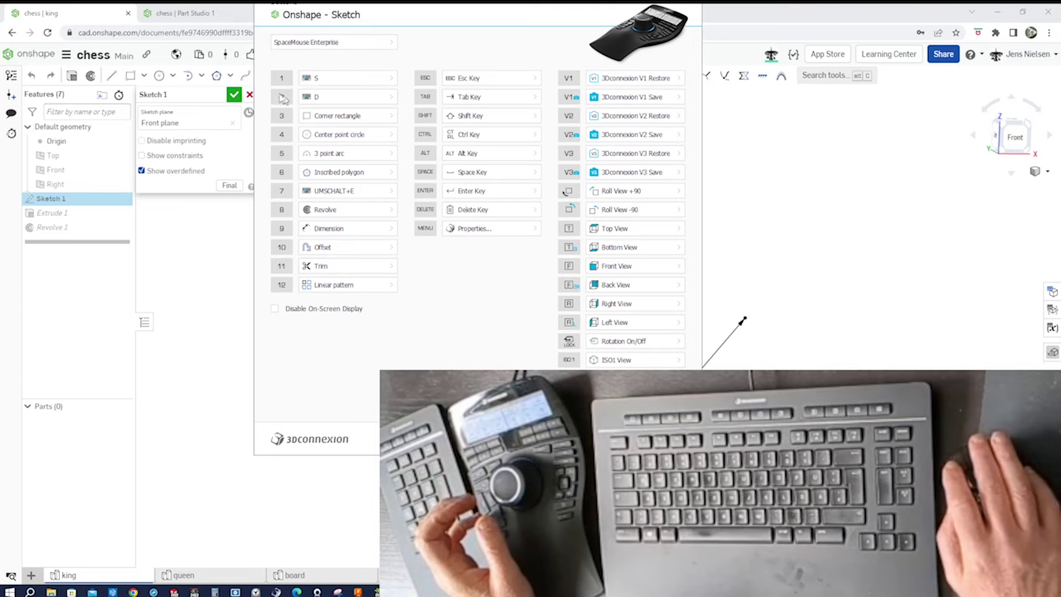
left_click(391, 98)
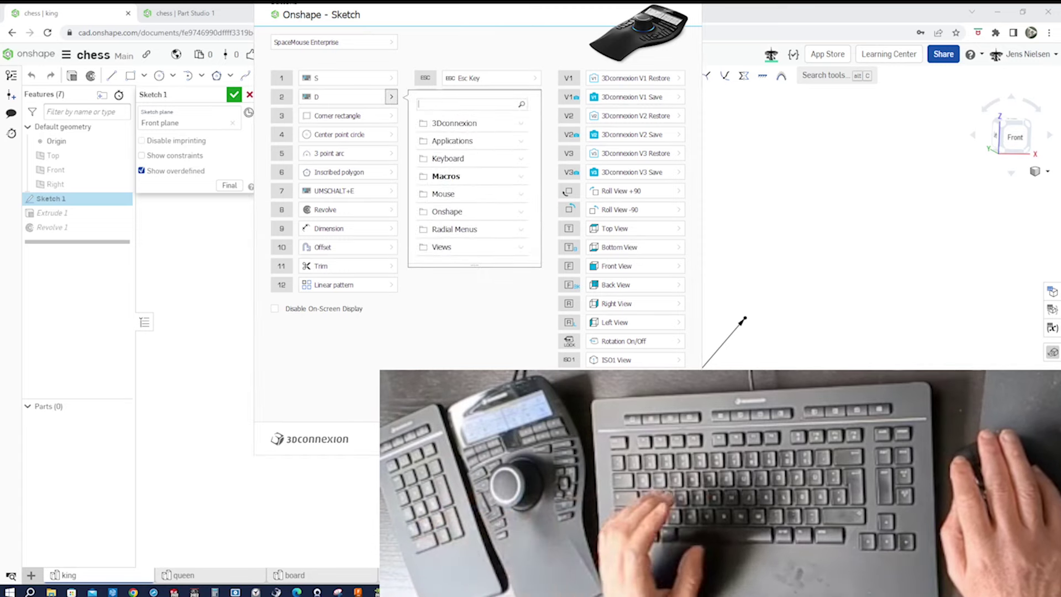
type("nu")
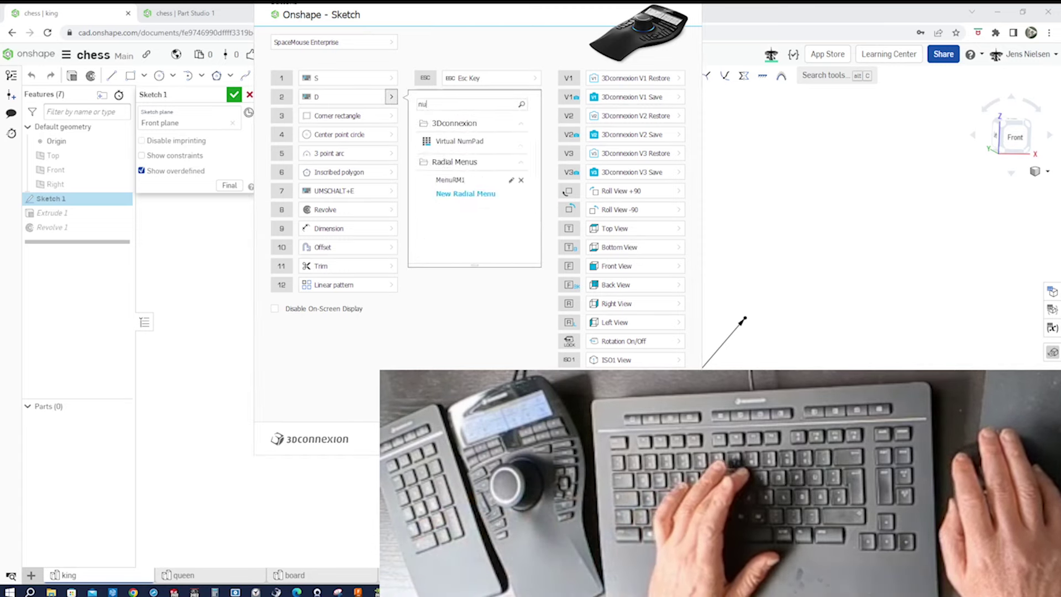
left_click(450, 141)
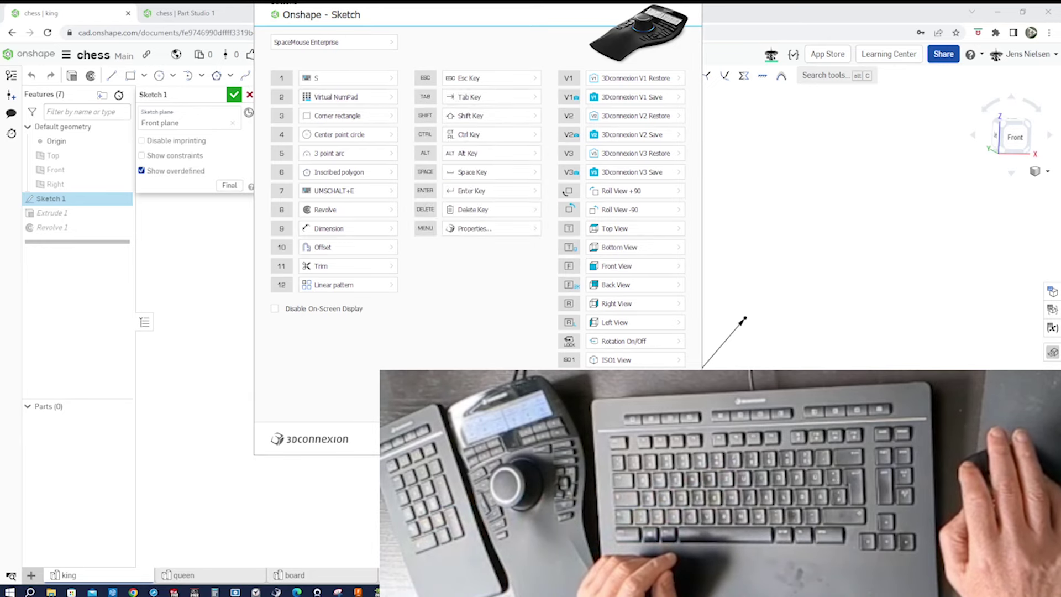
left_click(658, 439)
left_click(639, 346)
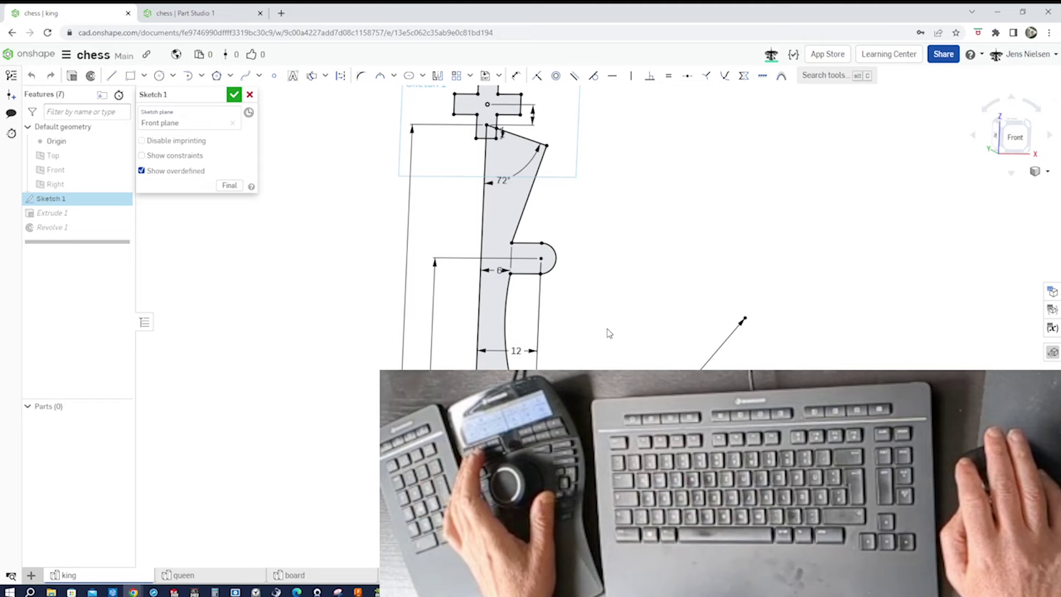
- Set the angle between the king's axis and the sloped top edge to 68° with the virtual NumPad
key("1")
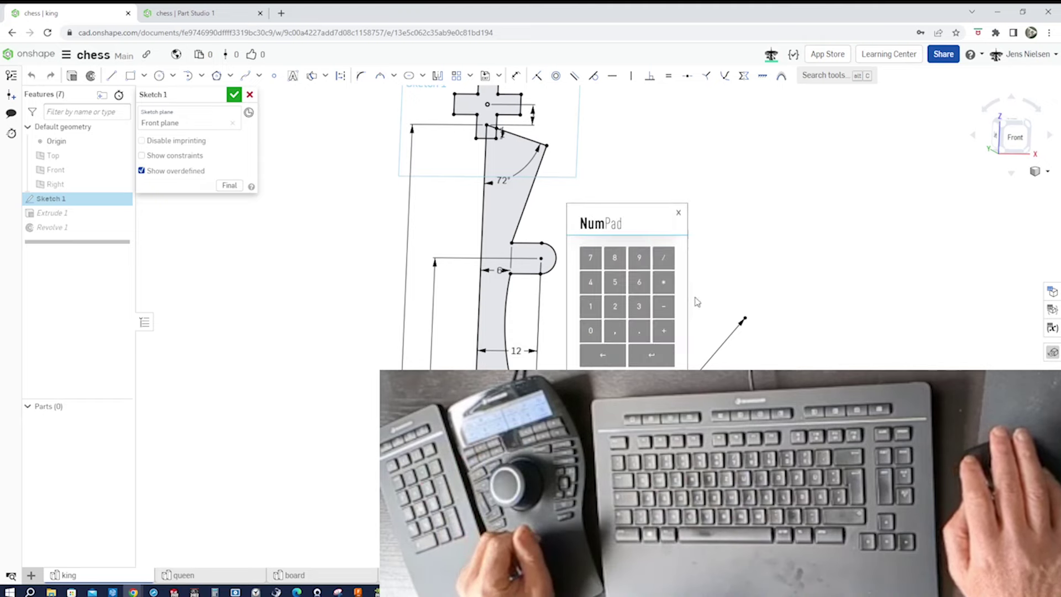
key("u")
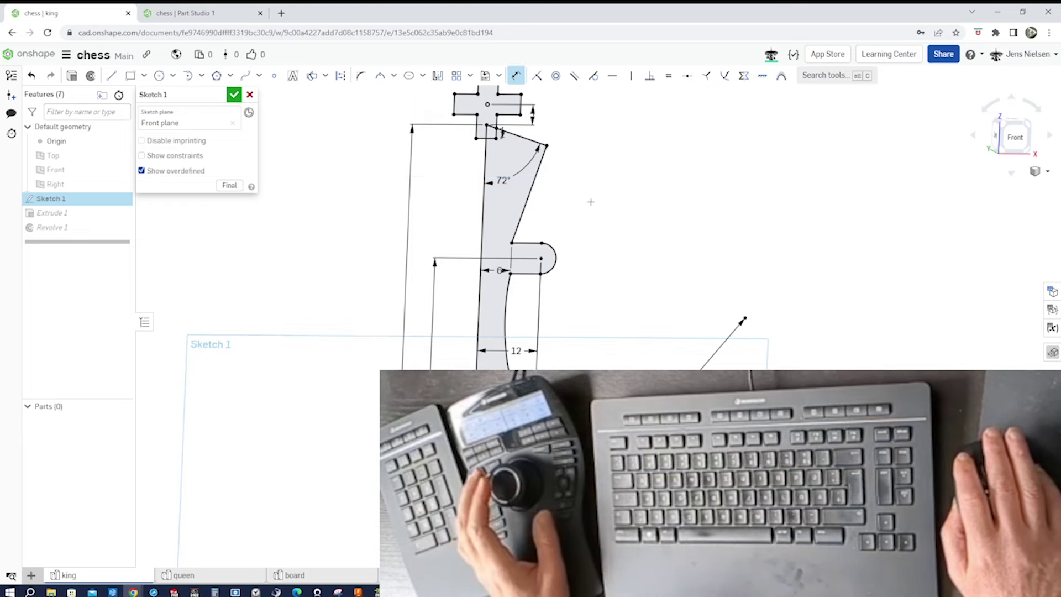
double_click(501, 181)
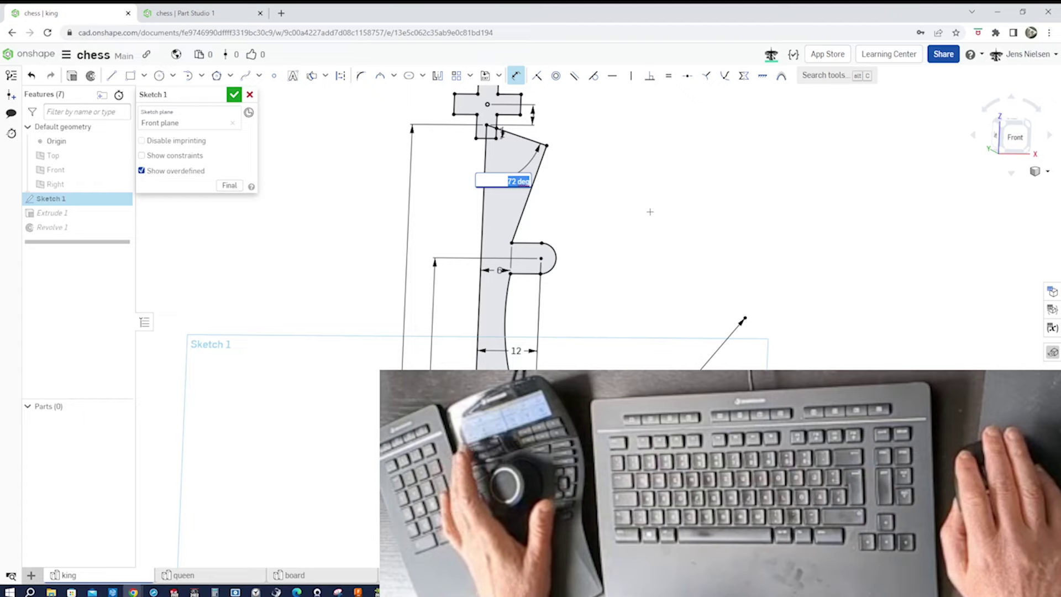
key("F1")
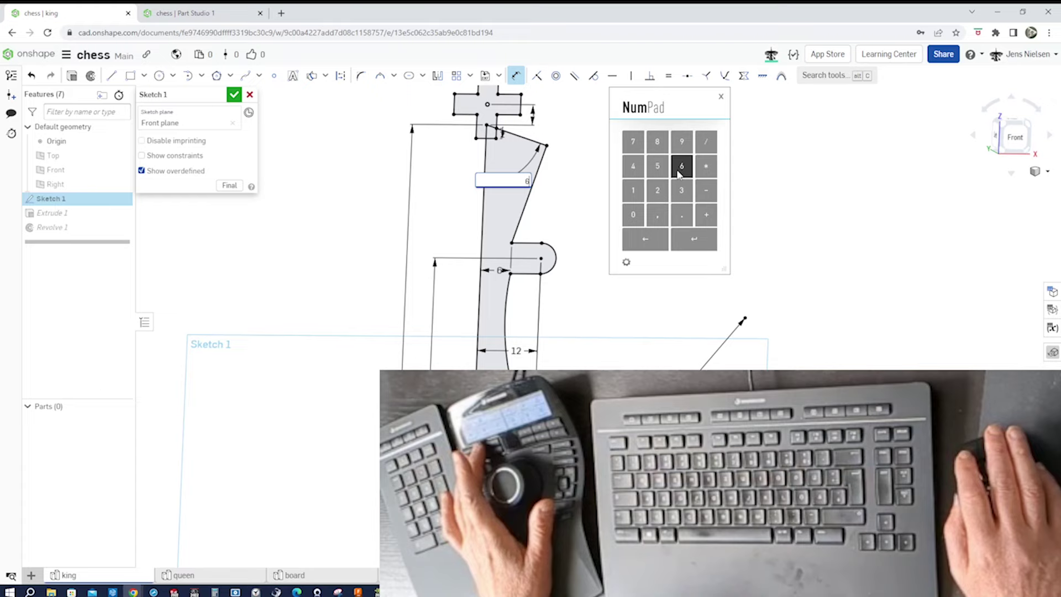
left_click(656, 144)
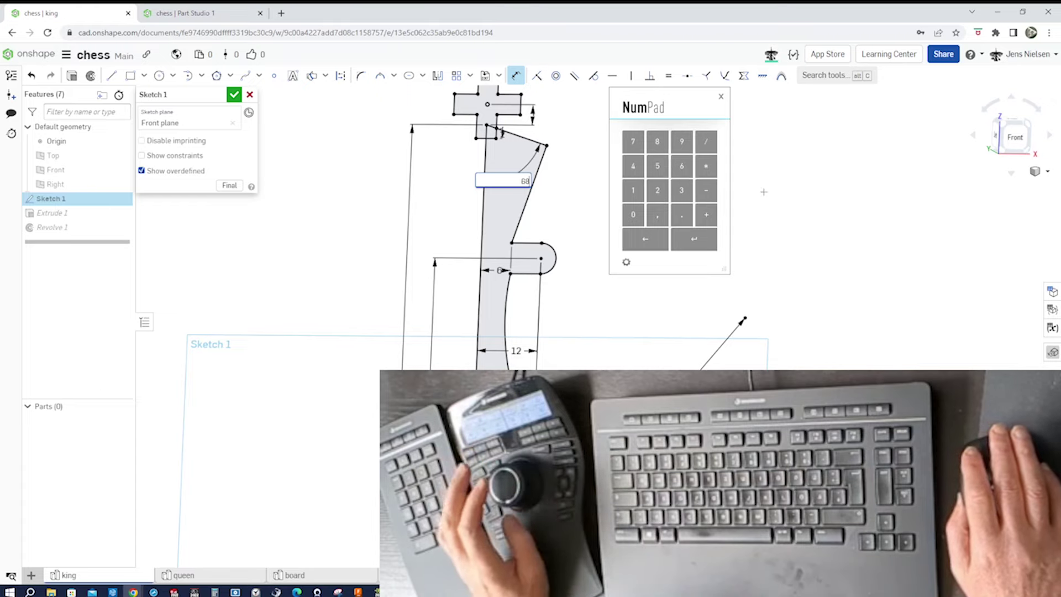
key("Return")
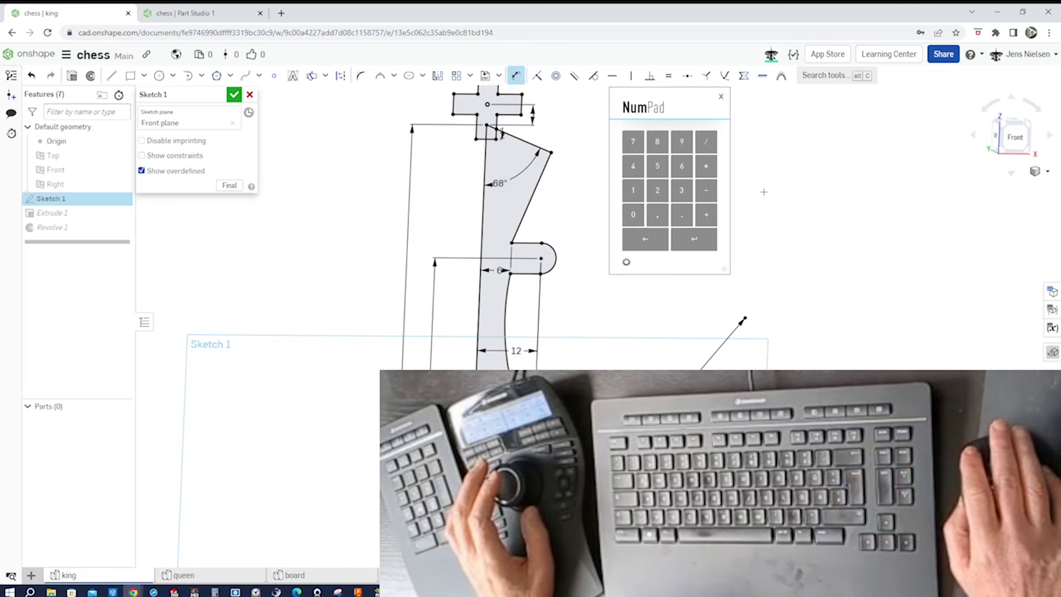
left_click(722, 98)
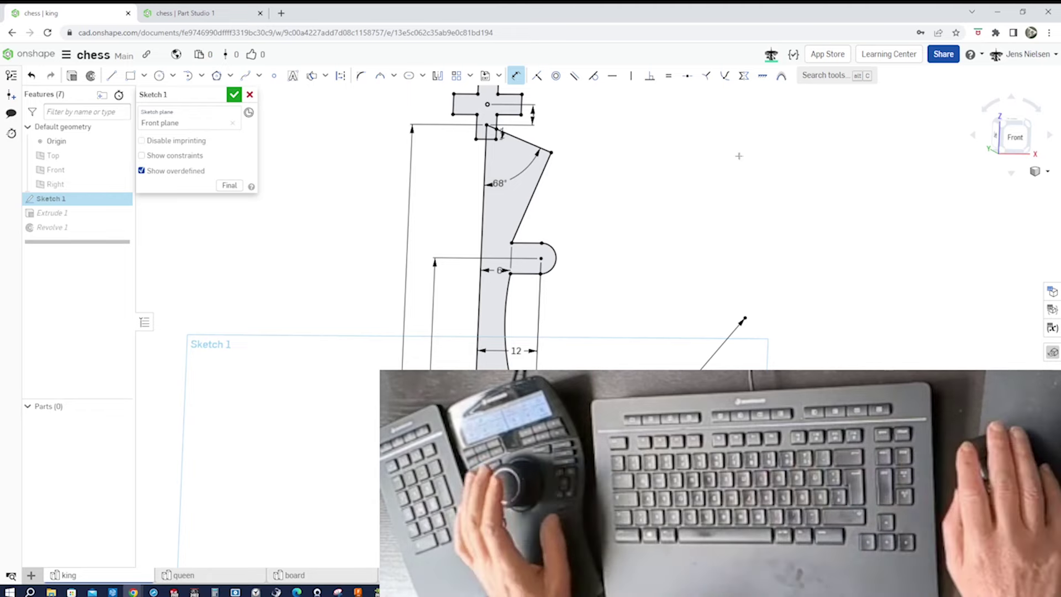
- Undo the last angle change and finish editing Sketch 1
key("ctrl+z")
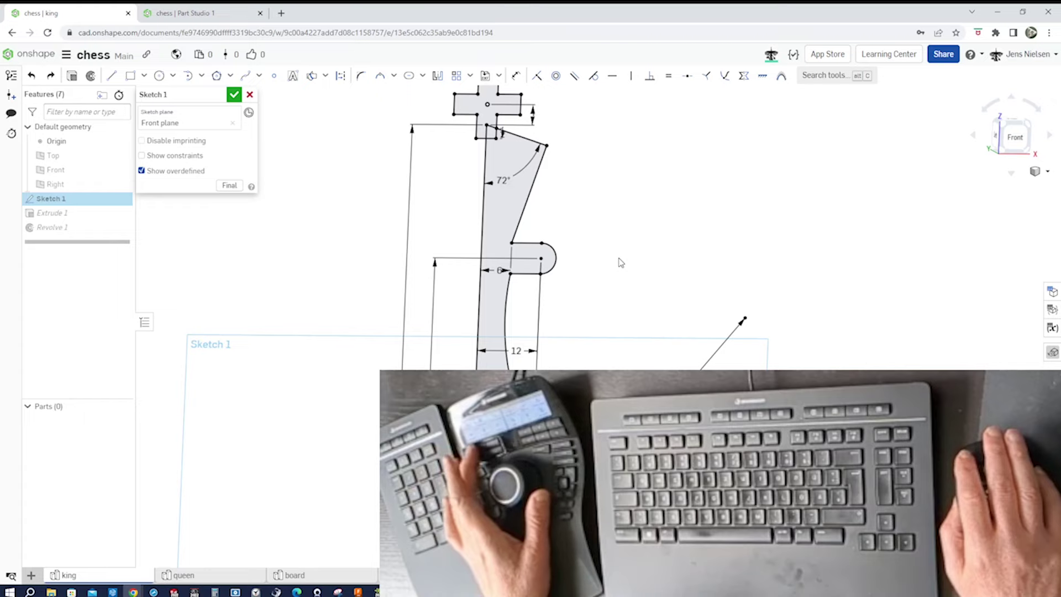
left_click(233, 96)
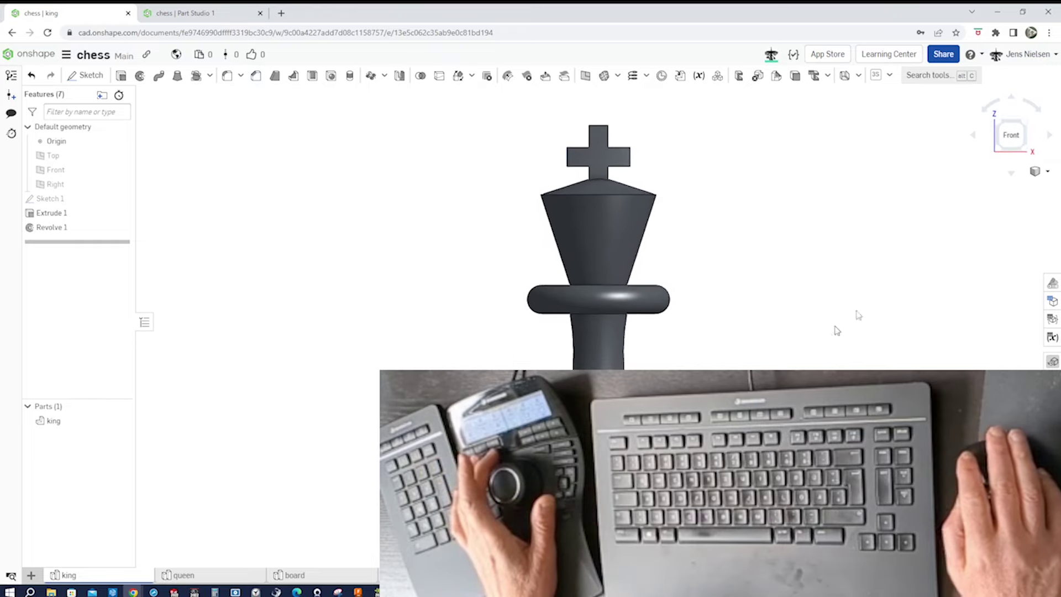
- Show the king in the top, left and isometric views
key("shift+5")
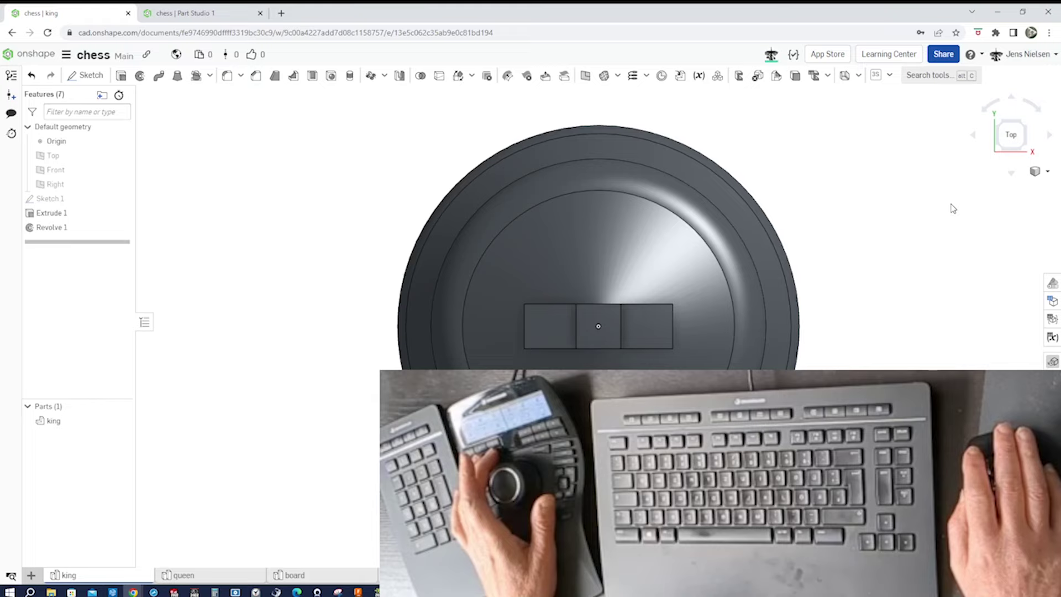
key("shift+3")
key("shift+7")
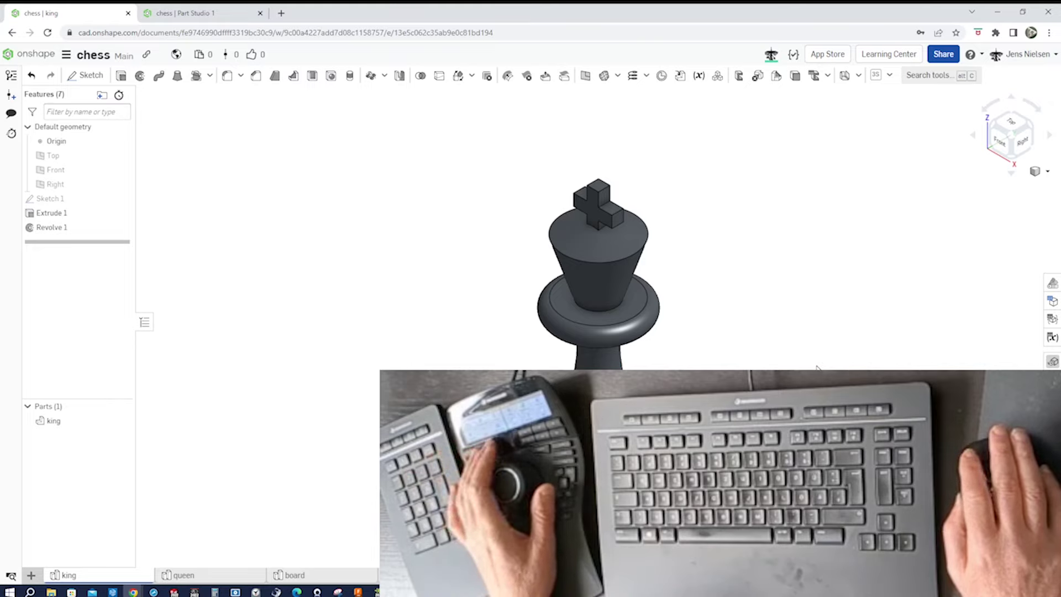
- Start a surface Revolve feature and cancel it
key("shift+w")
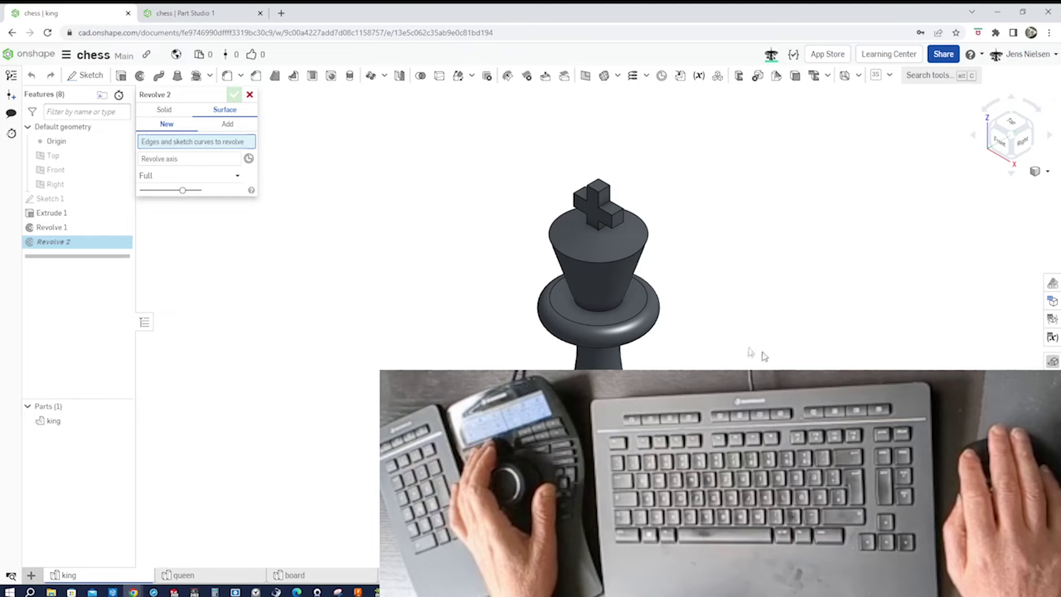
left_click(250, 95)
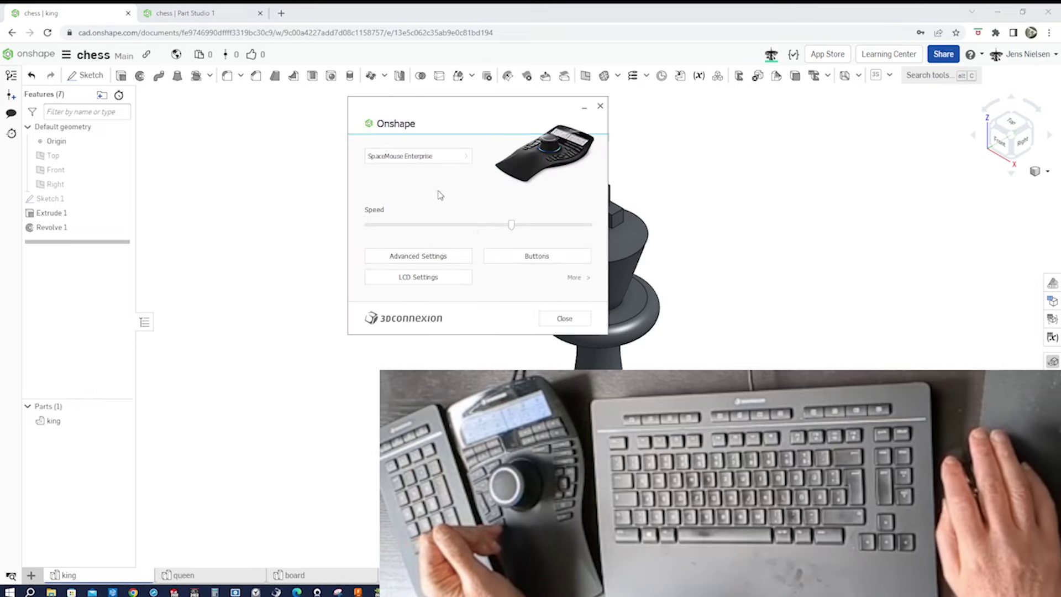
- Start a new macro for SpaceMouse Enterprise button 3 in the Part Studio button assignments
left_click(507, 257)
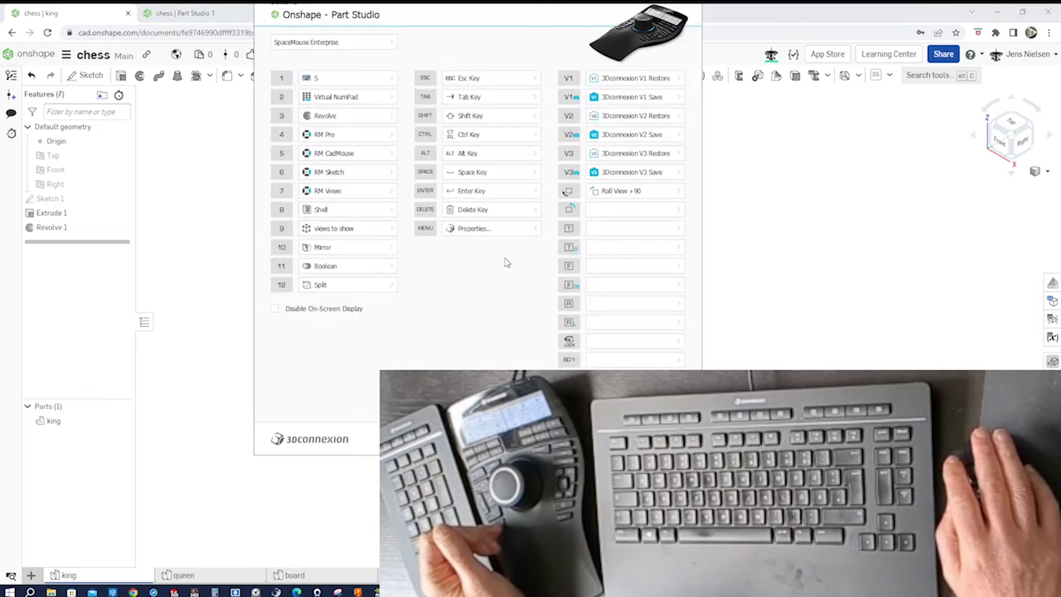
left_click(391, 118)
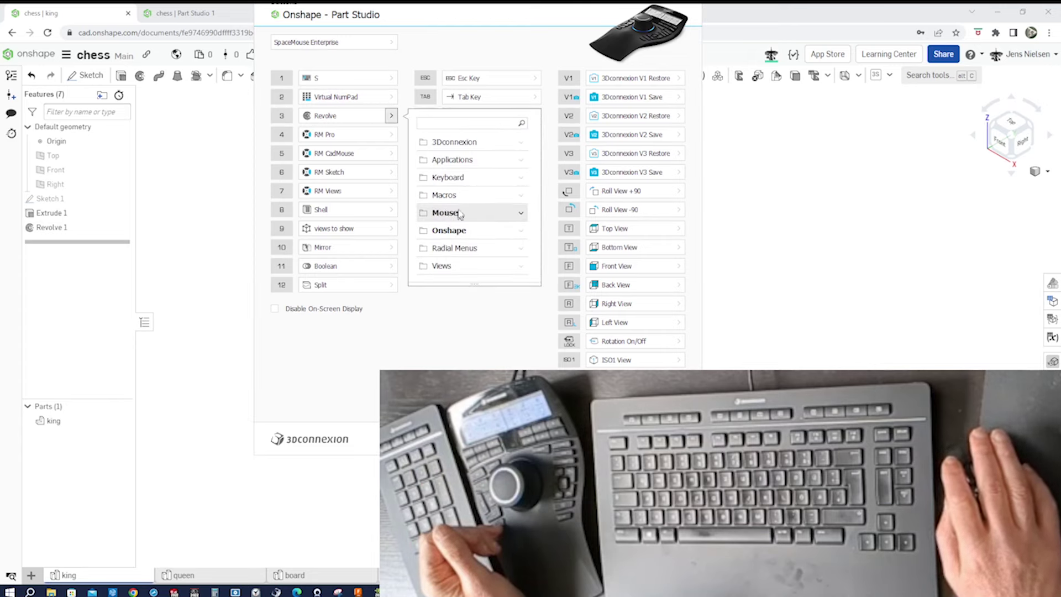
left_click(446, 196)
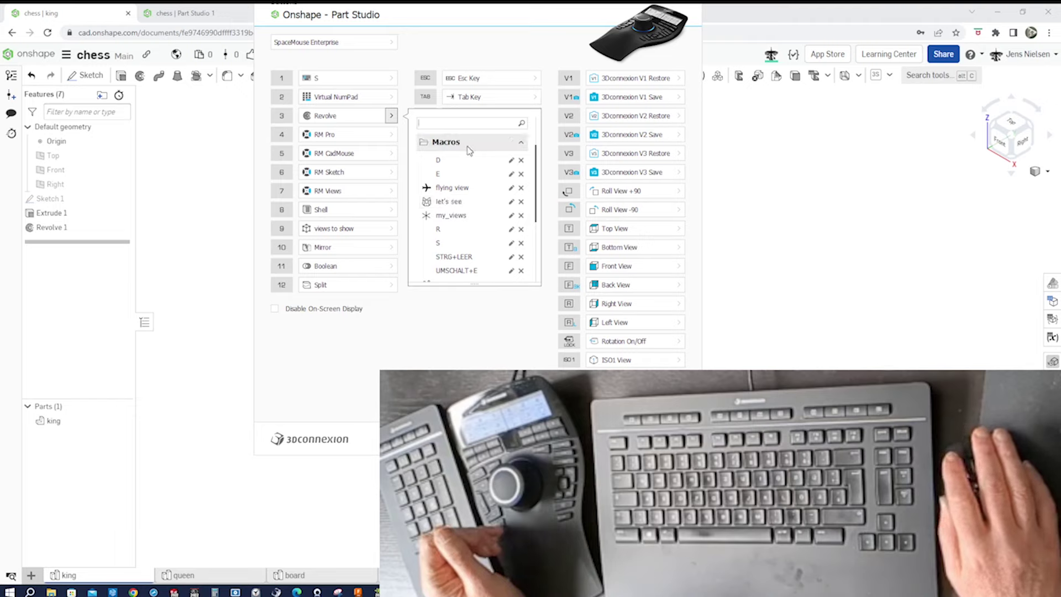
left_click_drag(535, 189, 528, 230)
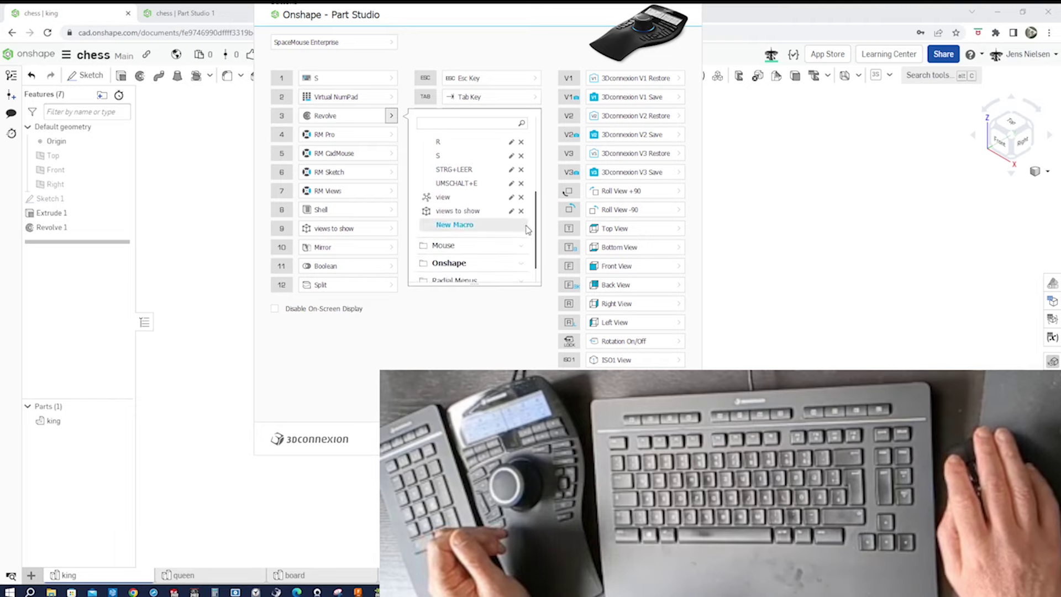
left_click(452, 225)
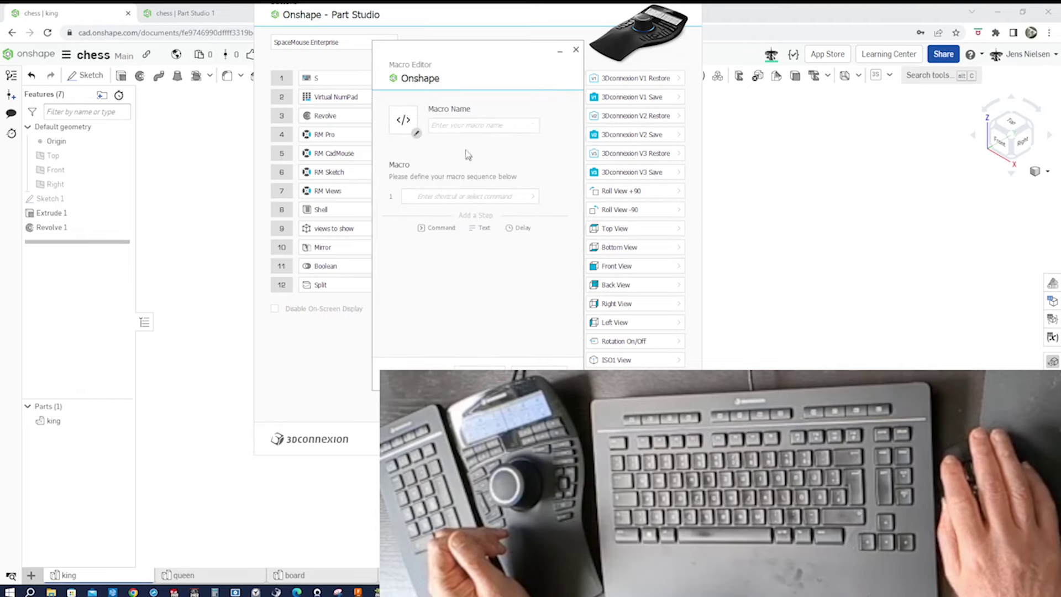
- Name the macro "standard views" and give it the camera icon from the icon gallery
left_click(484, 126)
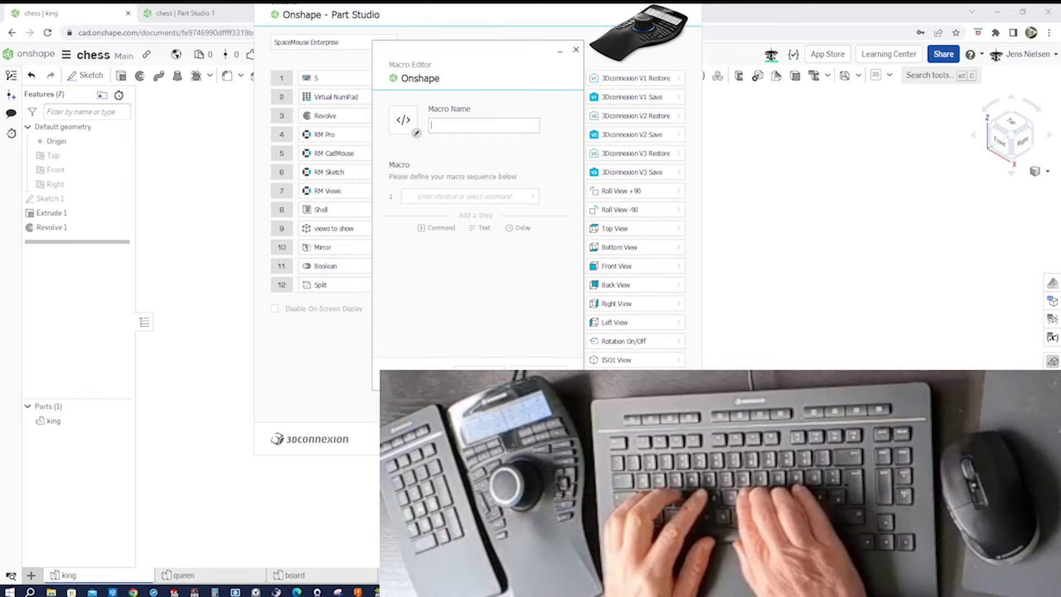
type("standa")
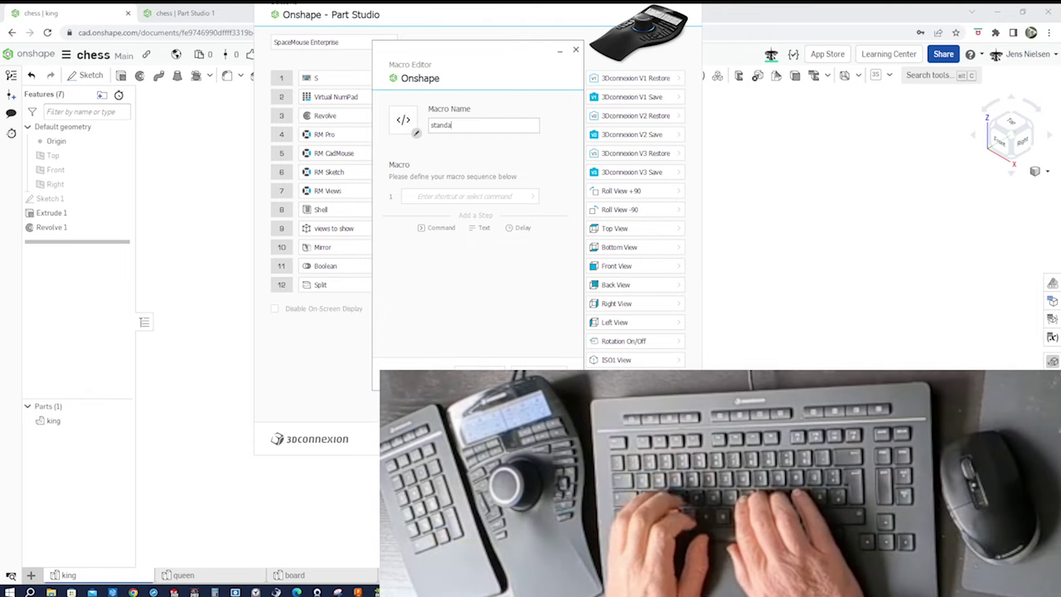
type("rd views")
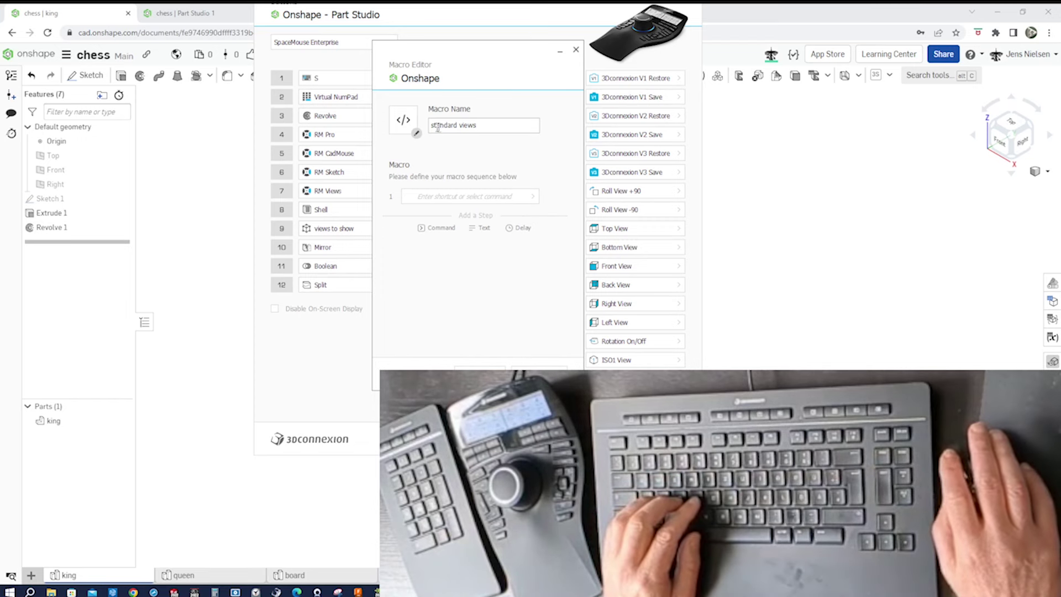
left_click(402, 121)
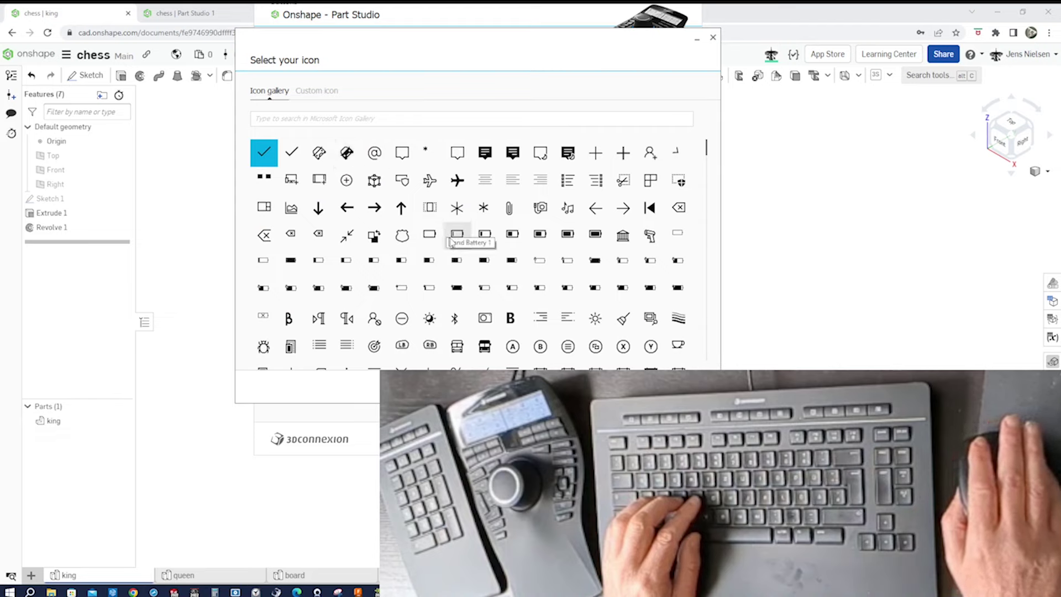
left_click(541, 209)
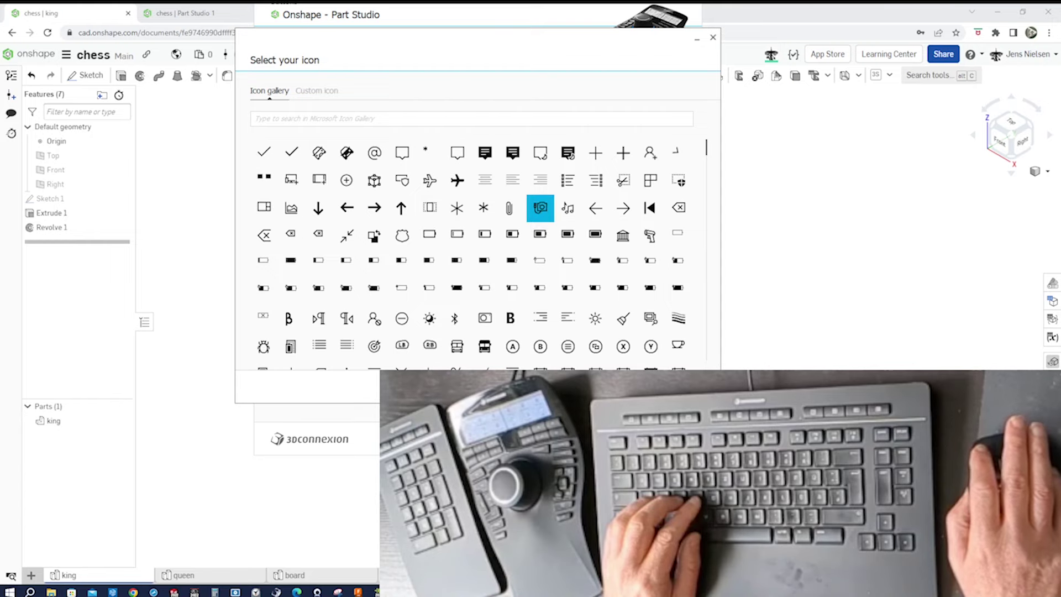
key("Return")
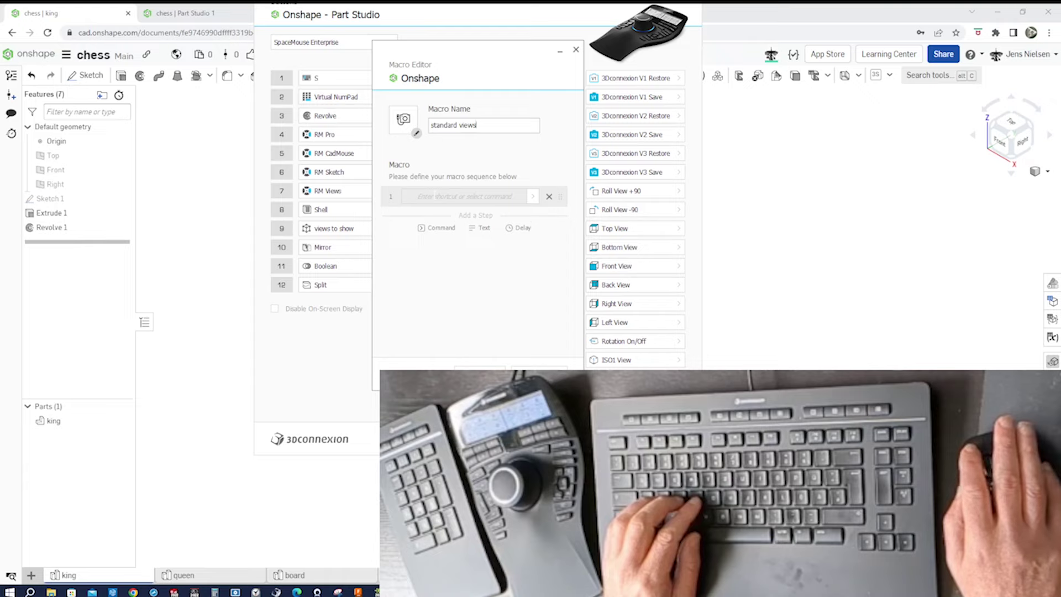
- Set the macro's first command to Top View and add an 800 ms delay after it
left_click(436, 197)
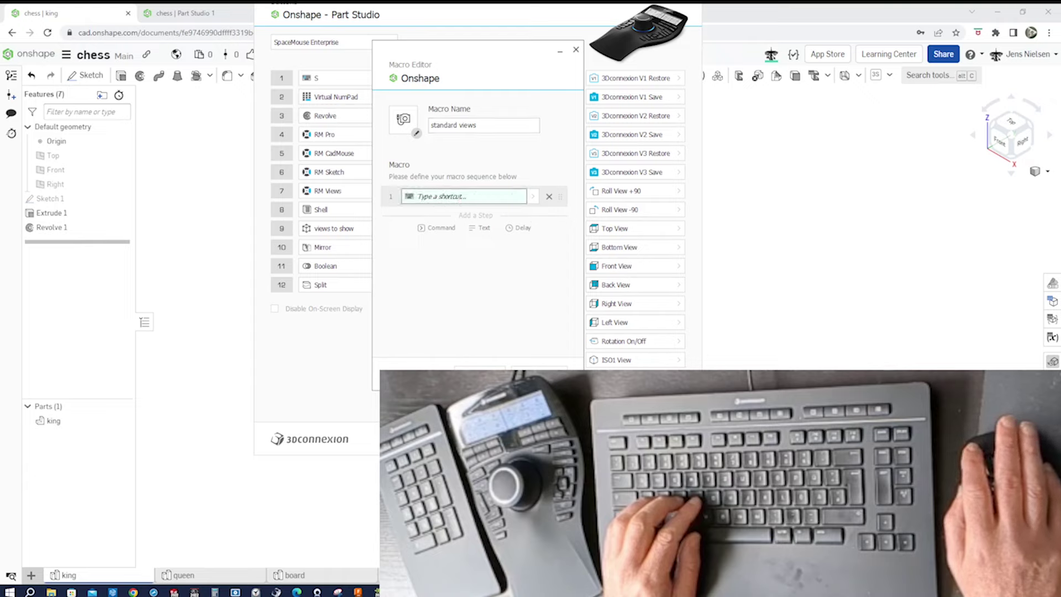
left_click(533, 196)
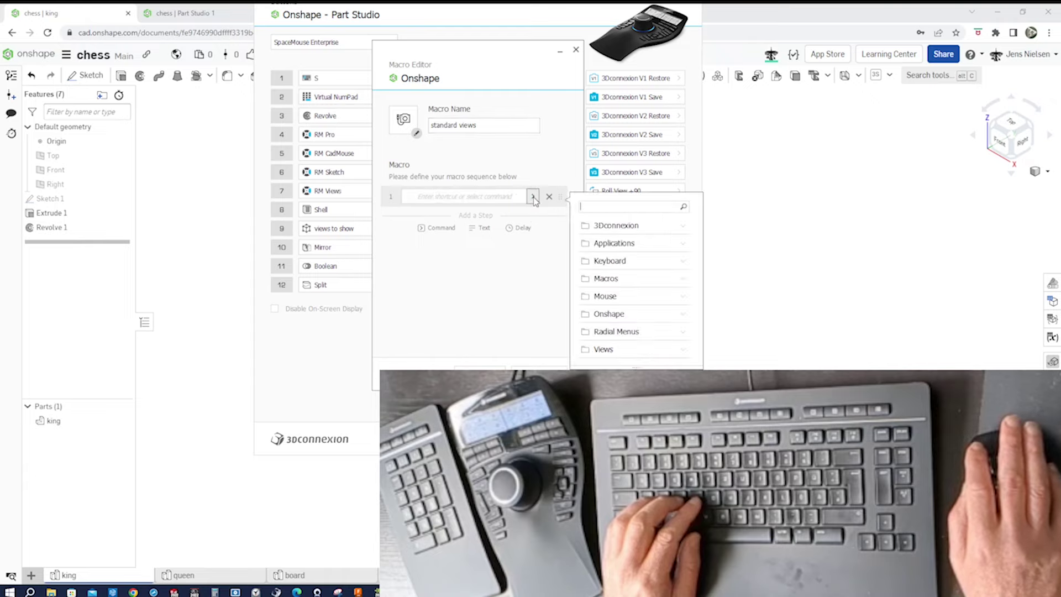
left_click(683, 351)
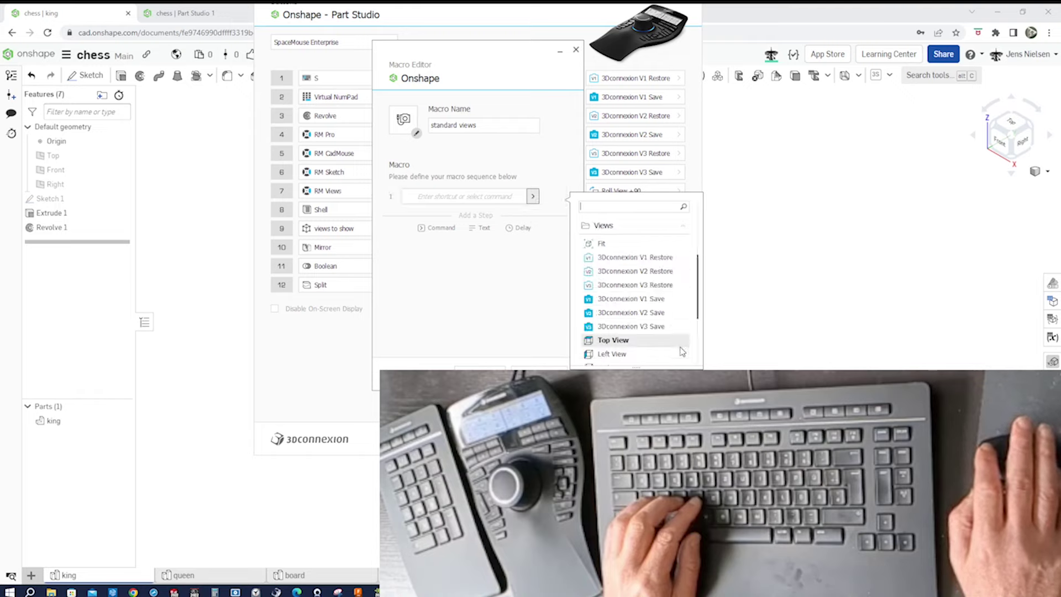
left_click(633, 342)
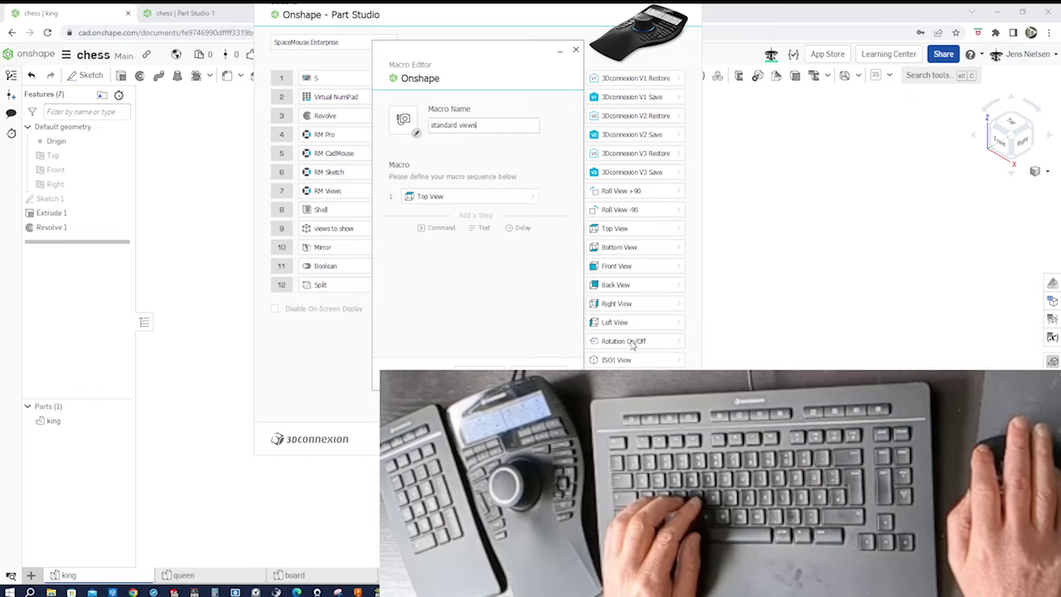
left_click(519, 228)
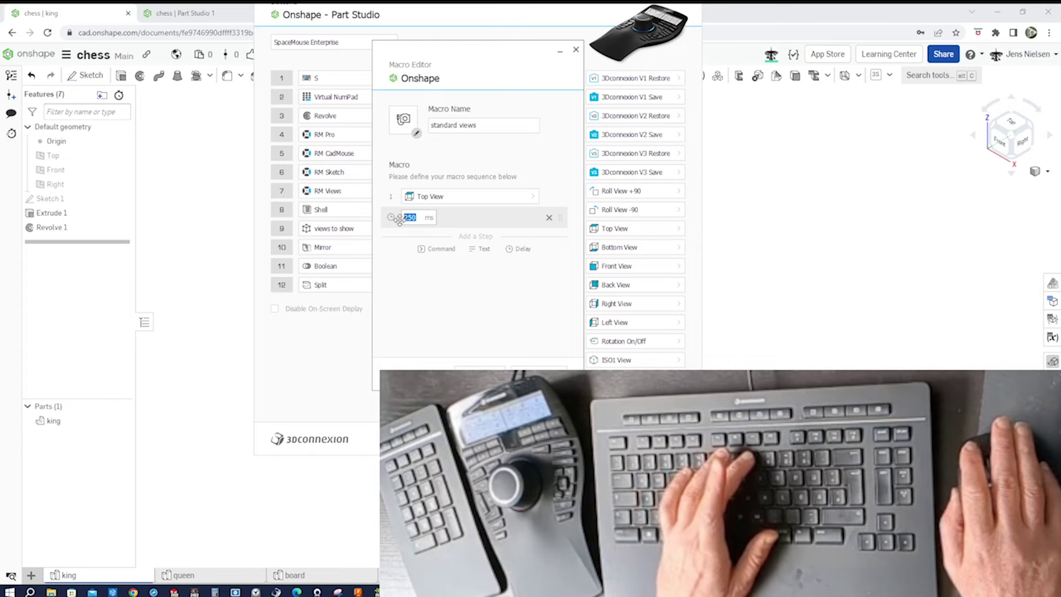
type("800")
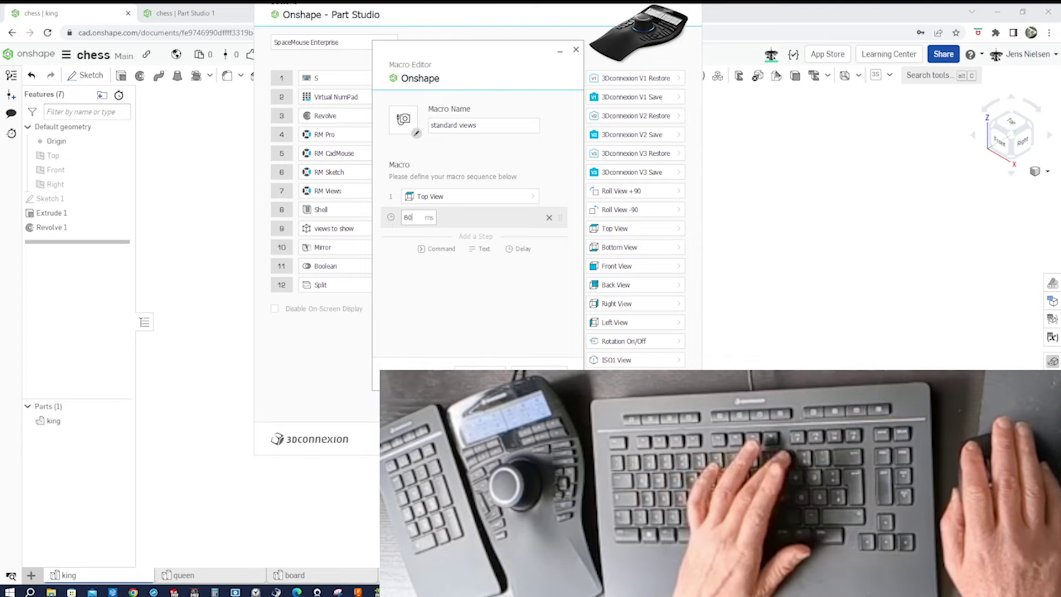
- Add Left View as the macro's second command, followed by an 800 ms delay
left_click(437, 253)
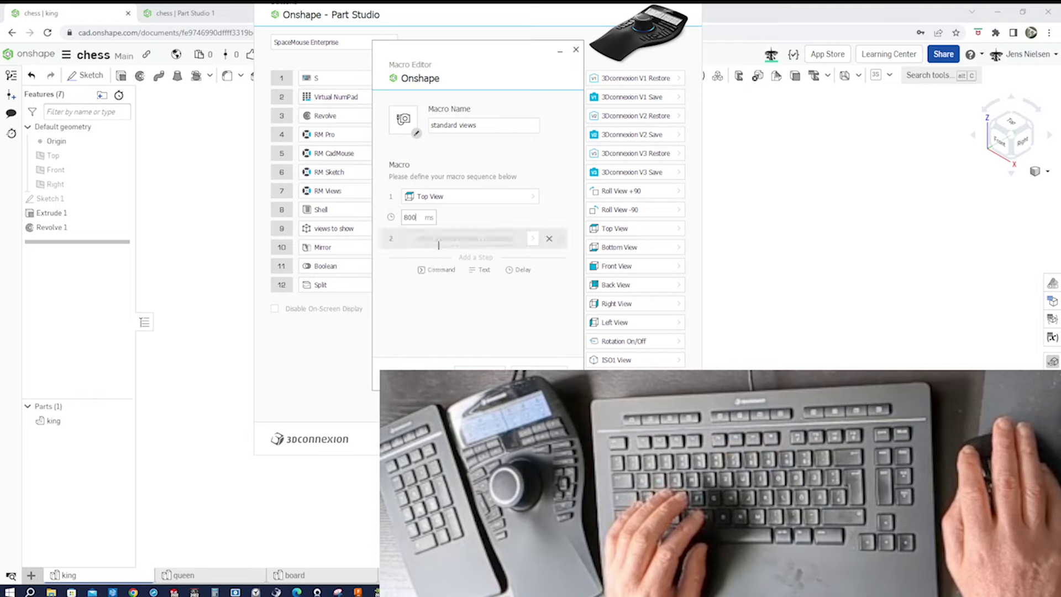
left_click(532, 239)
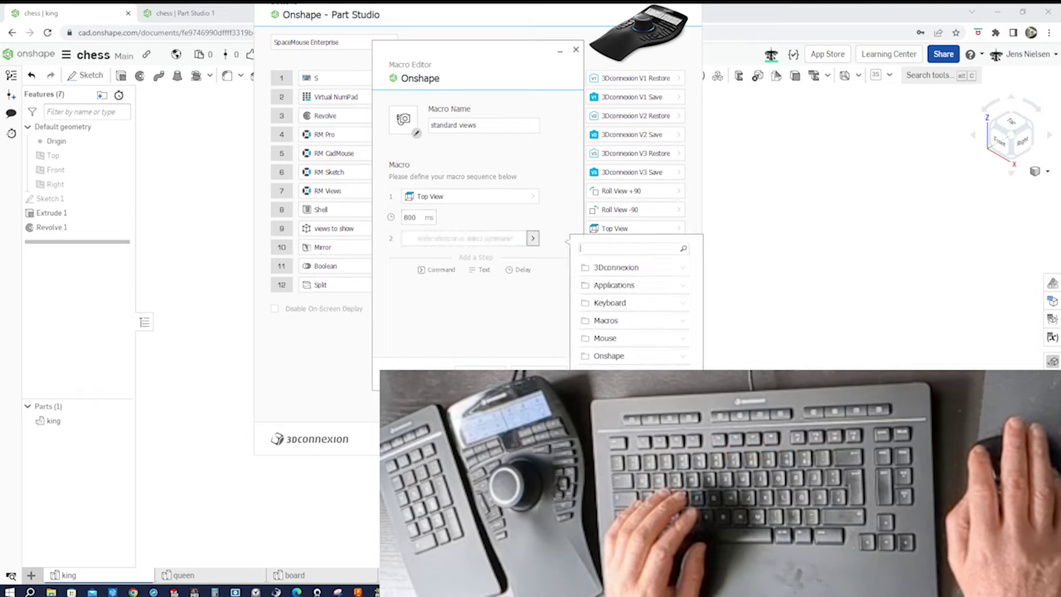
left_click(608, 392)
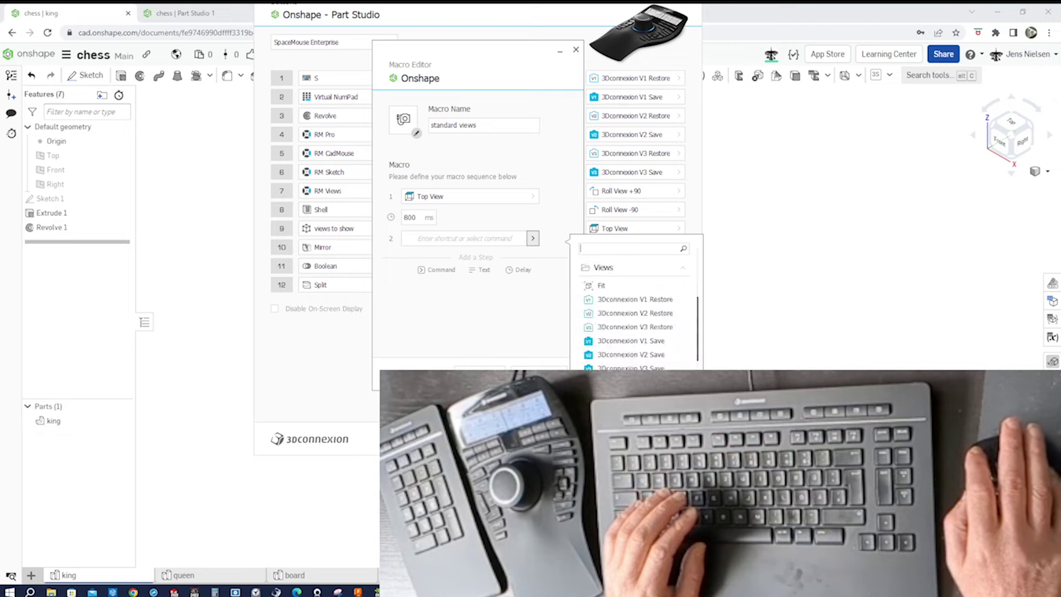
left_click(614, 431)
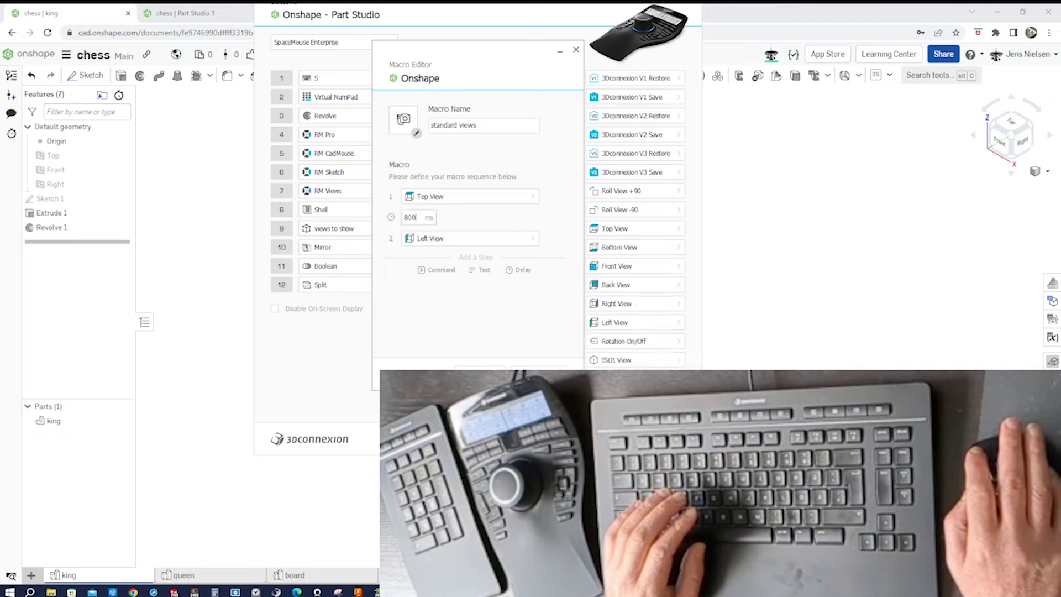
left_click(515, 271)
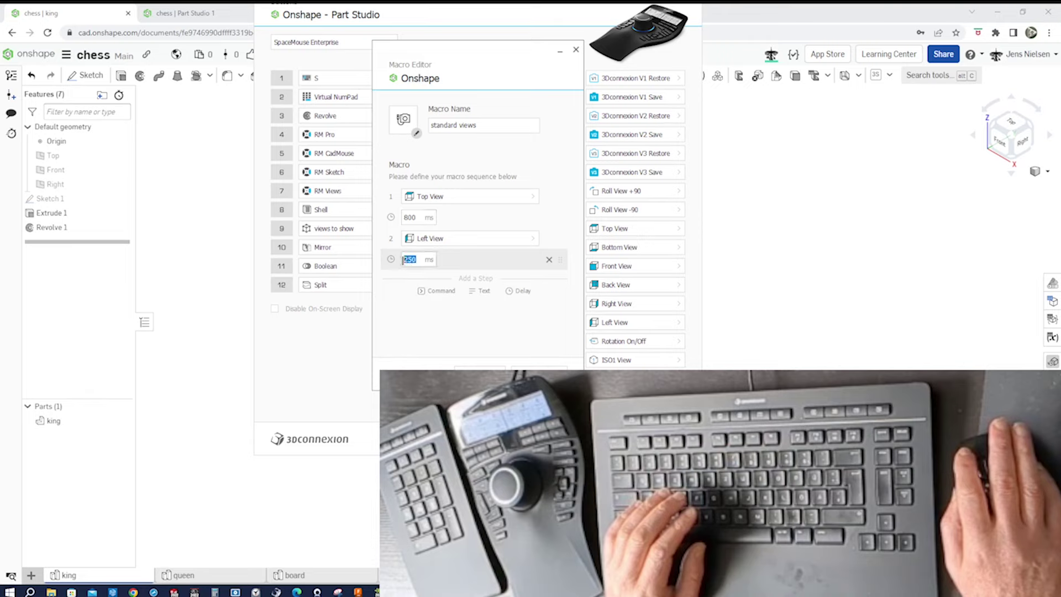
type("800")
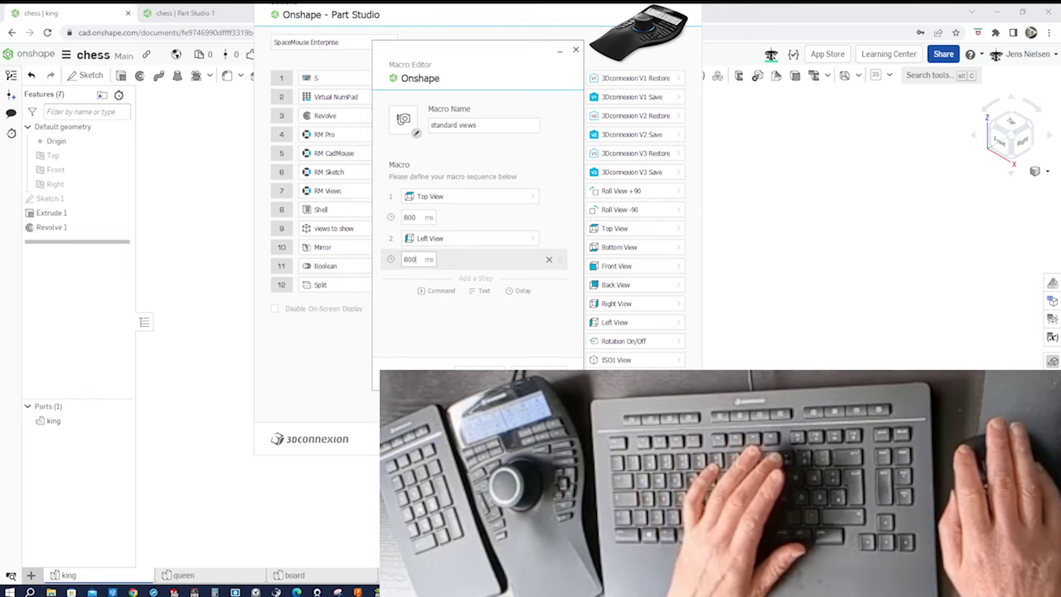
- Add Front View as the macro's third command, followed by an 800 ms delay
left_click(442, 290)
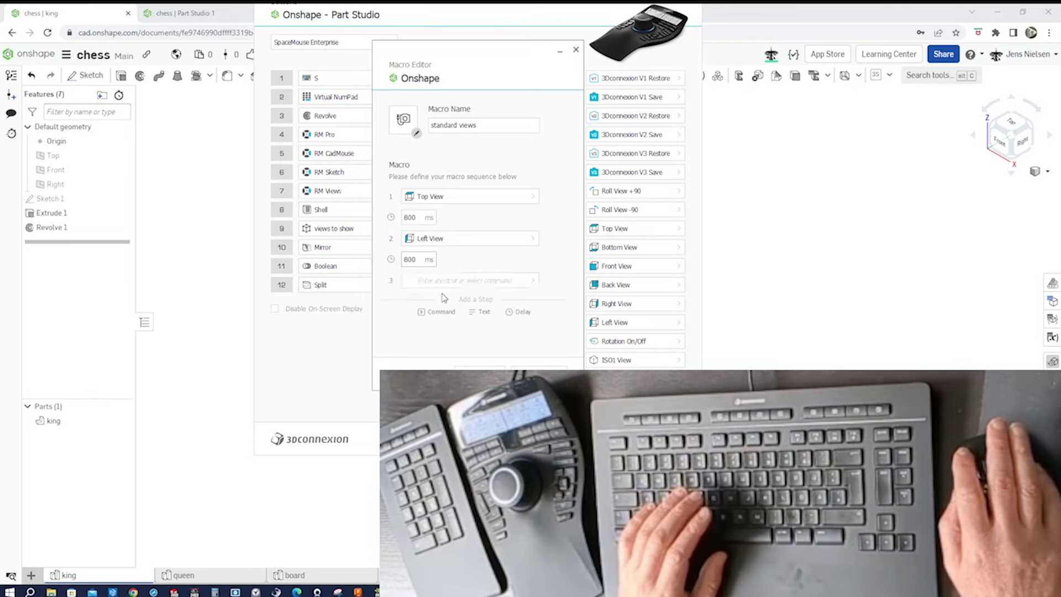
left_click(486, 281)
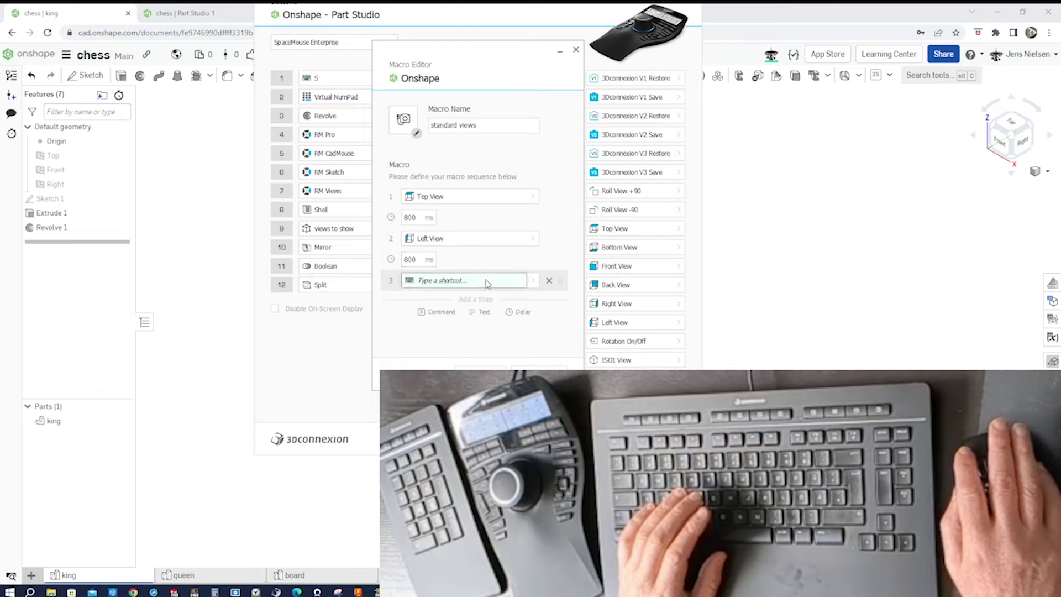
left_click(531, 280)
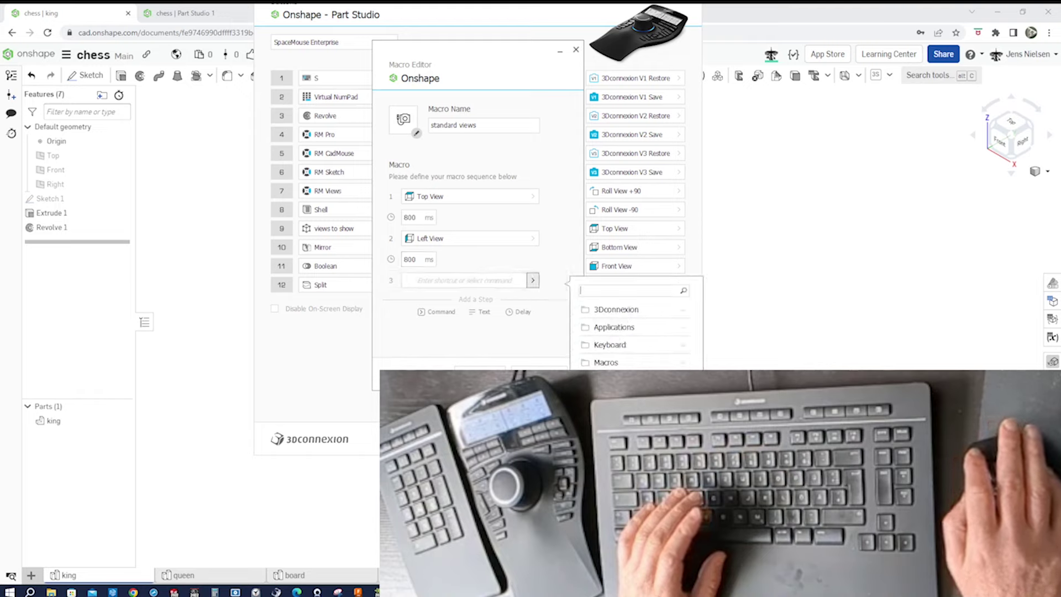
left_click(613, 433)
scroll(612, 433, "down", 1)
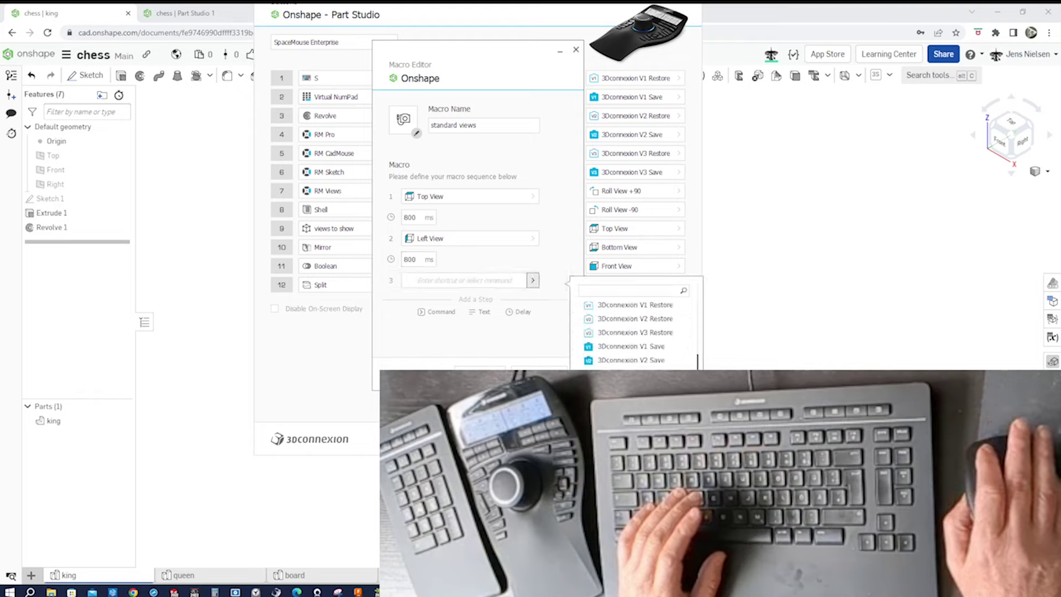
left_click(615, 429)
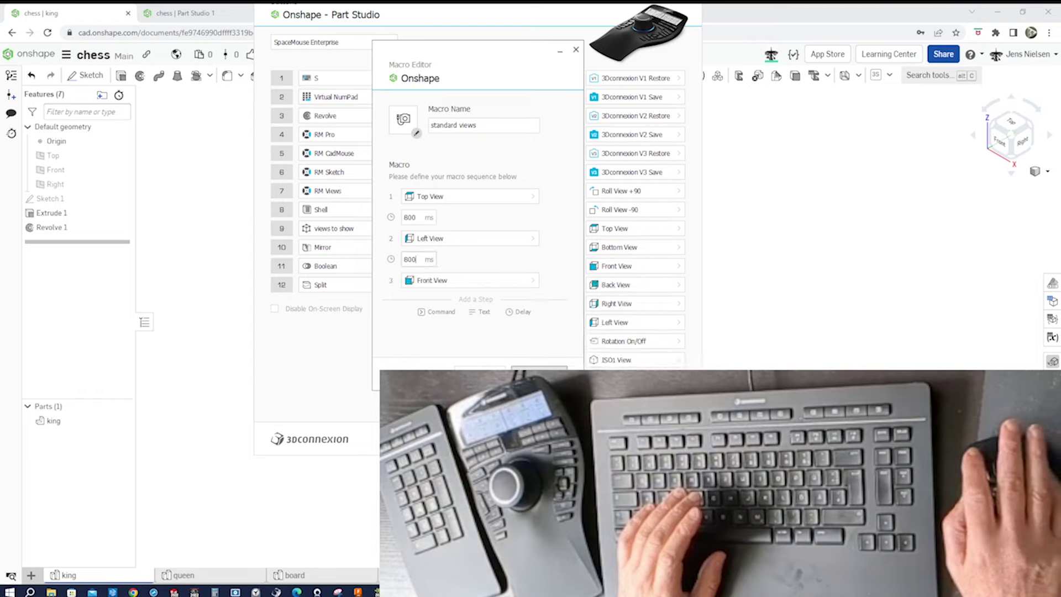
left_click(520, 313)
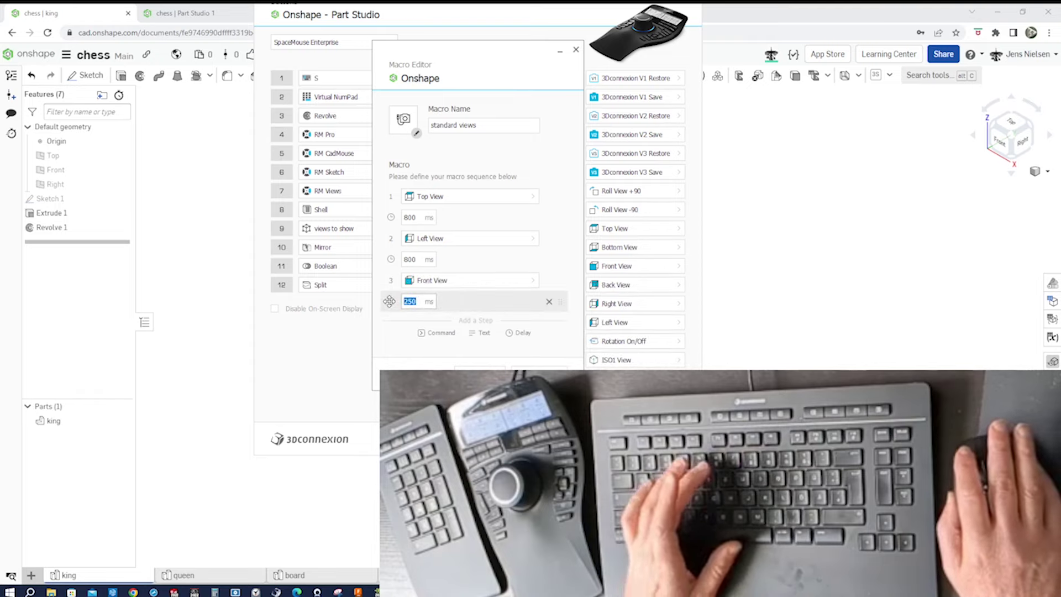
type("800")
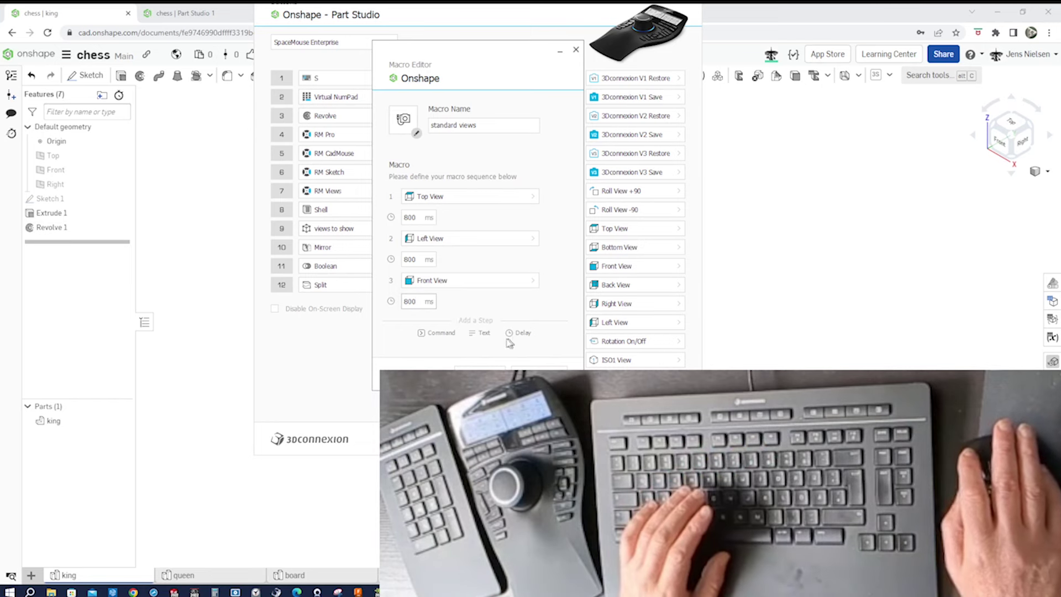
- Add ISO1 View as the macro's fourth command
left_click(452, 334)
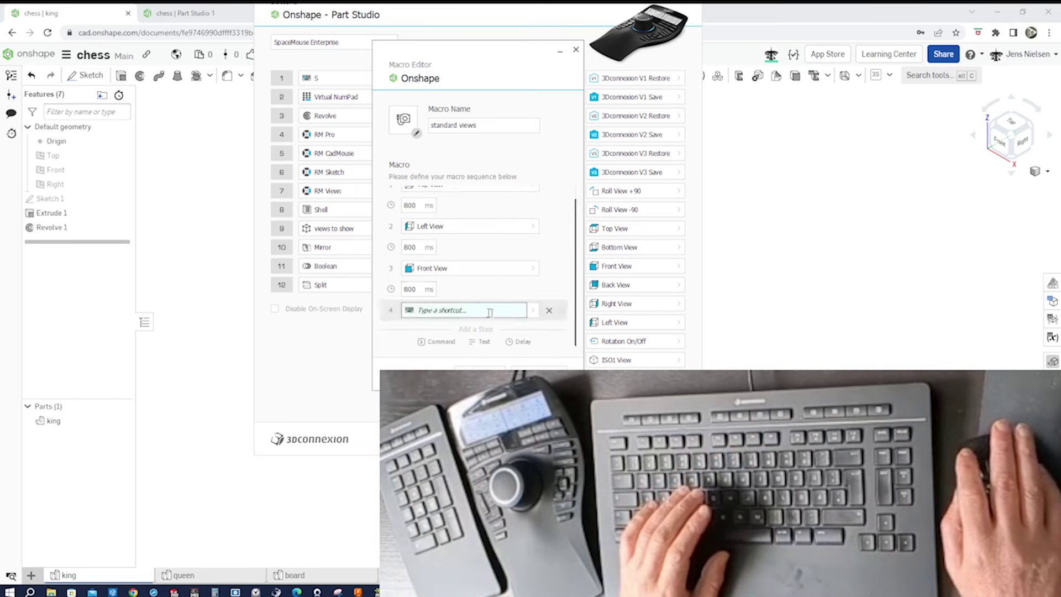
left_click(533, 311)
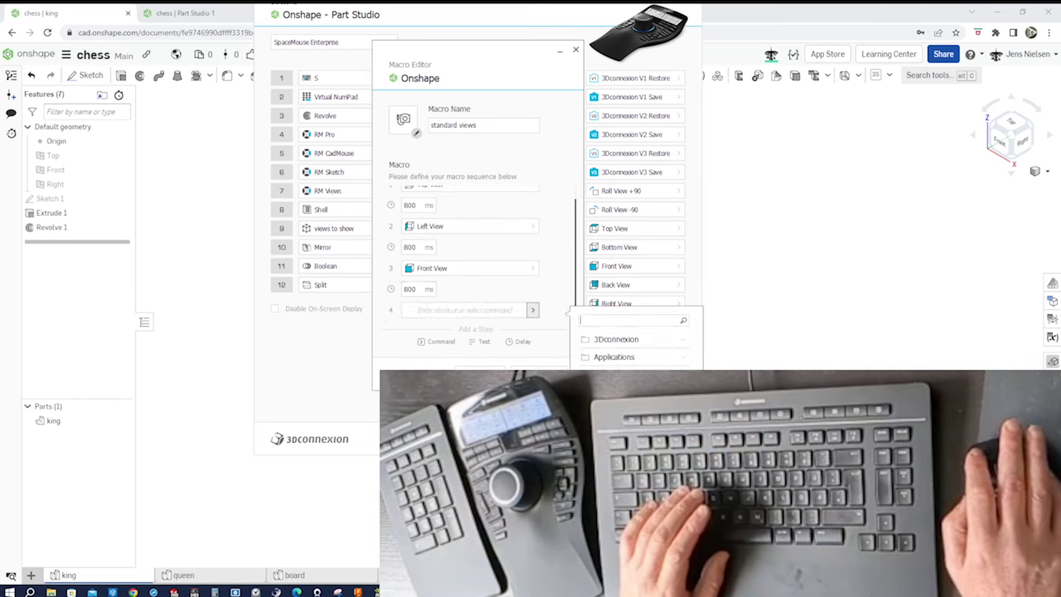
scroll(634, 348, "down", 2)
left_click(617, 340)
scroll(634, 348, "down", 2)
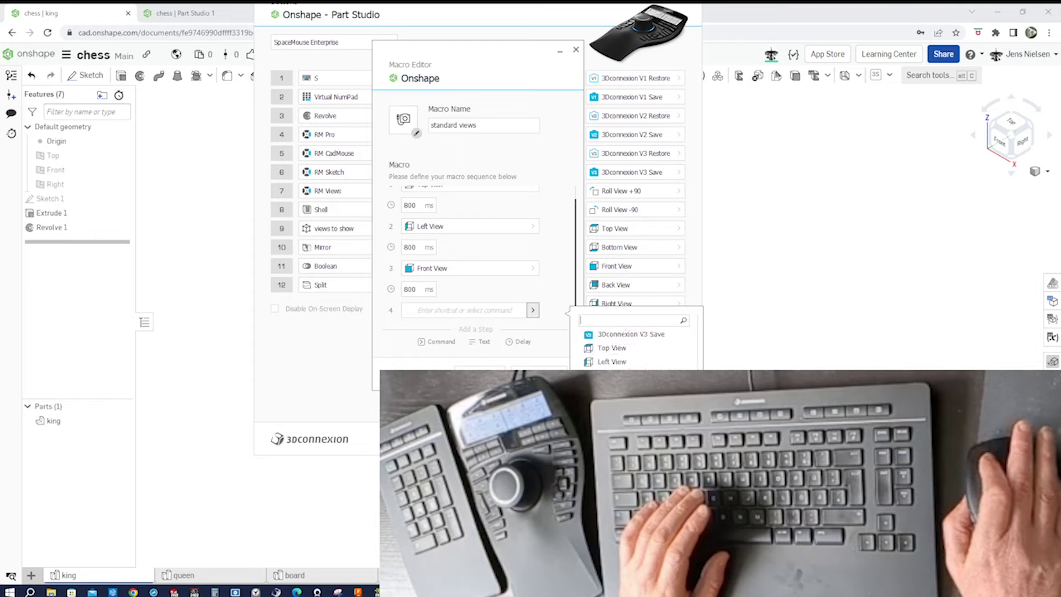
left_click(615, 418)
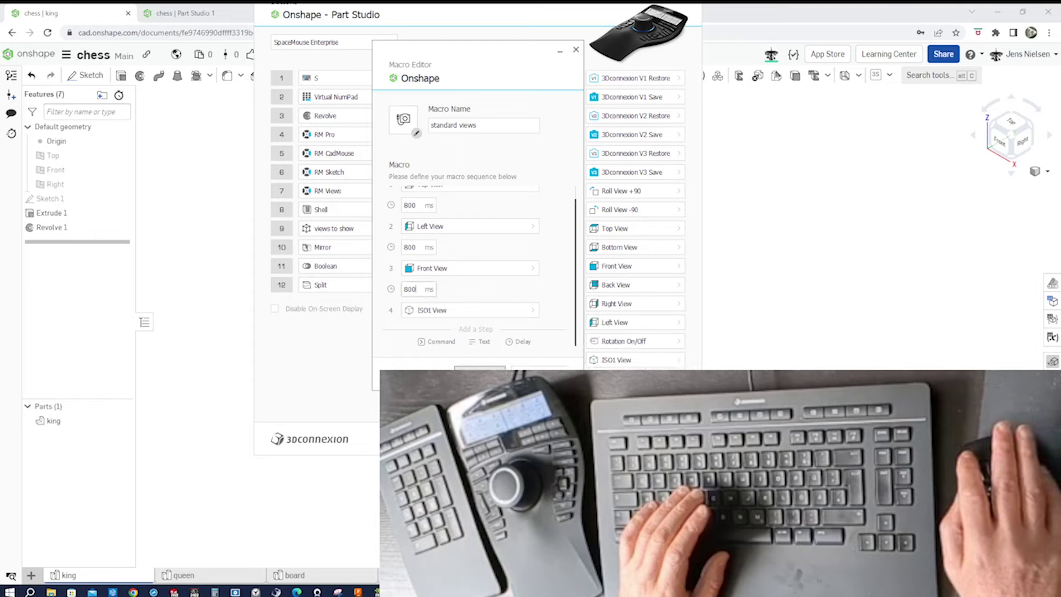
- Save the "standard views" macro and close the SpaceMouse Enterprise button assignments and settings
left_click(480, 374)
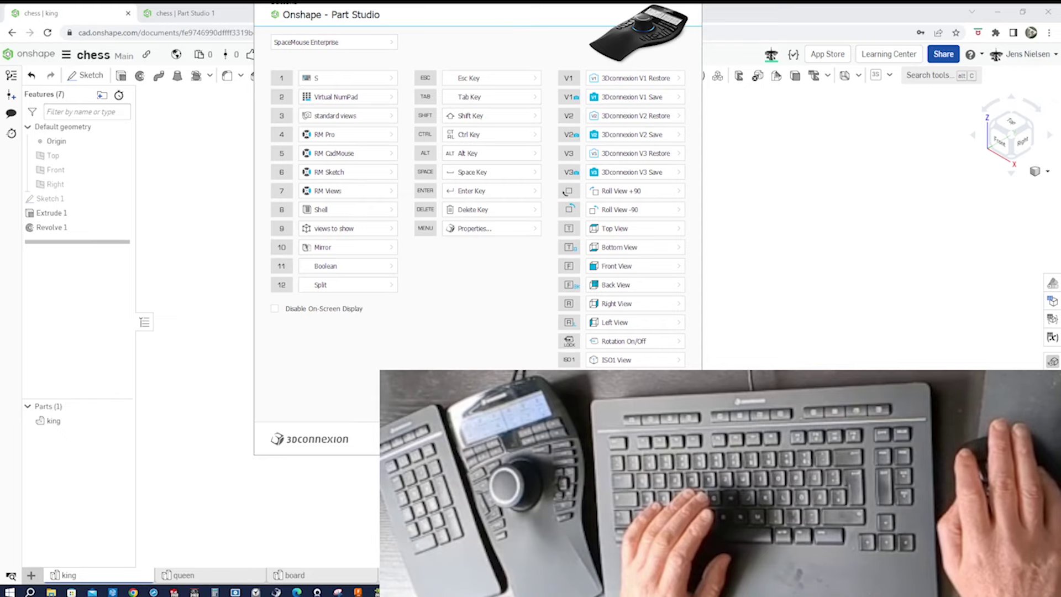
left_click(660, 439)
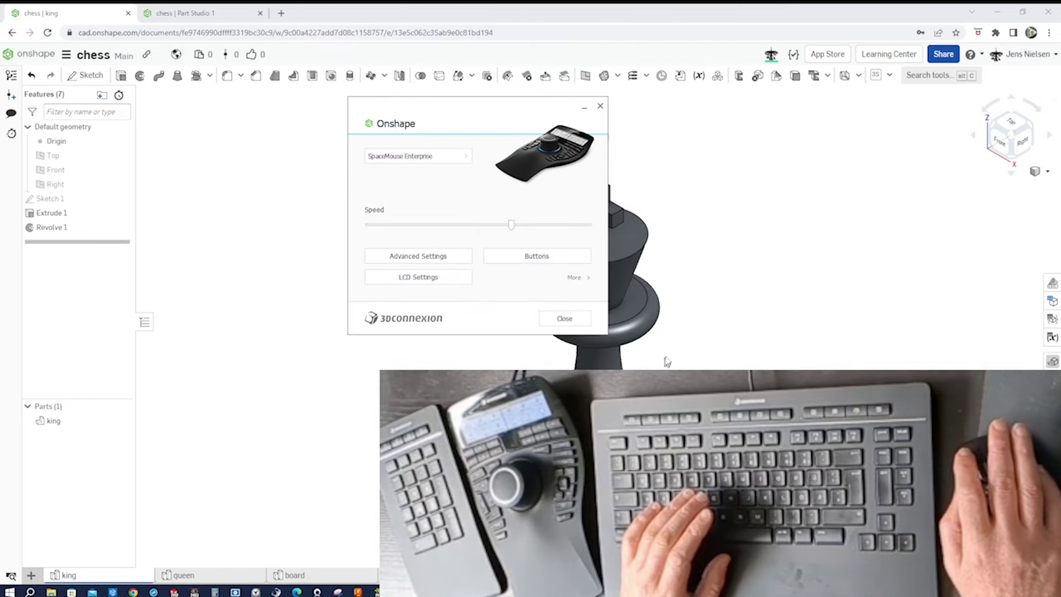
left_click(583, 318)
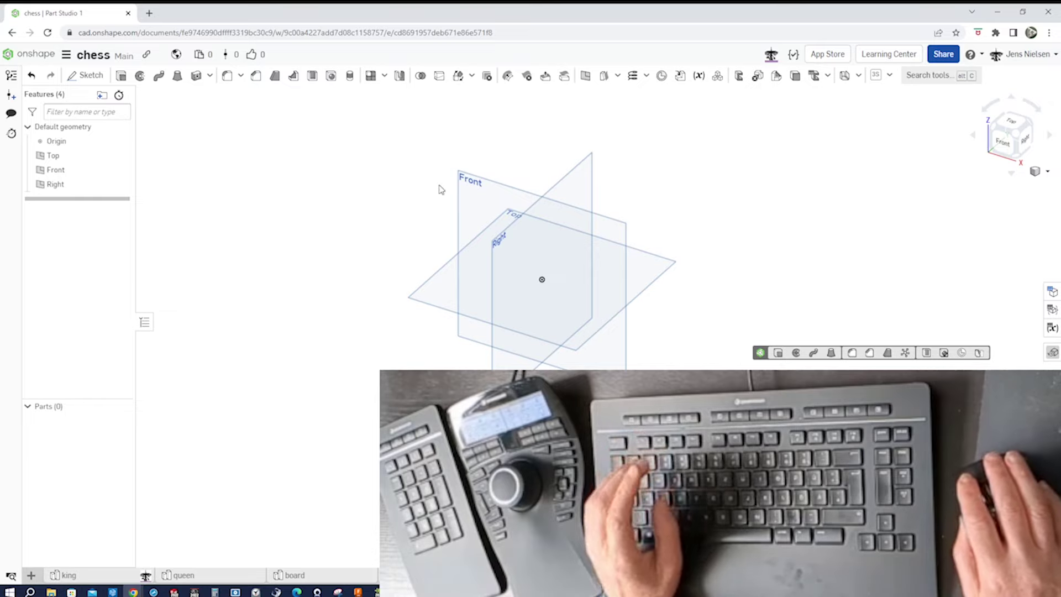
- Start a new sketch on the Front plane and hide the default planes
left_click(464, 177)
key("s")
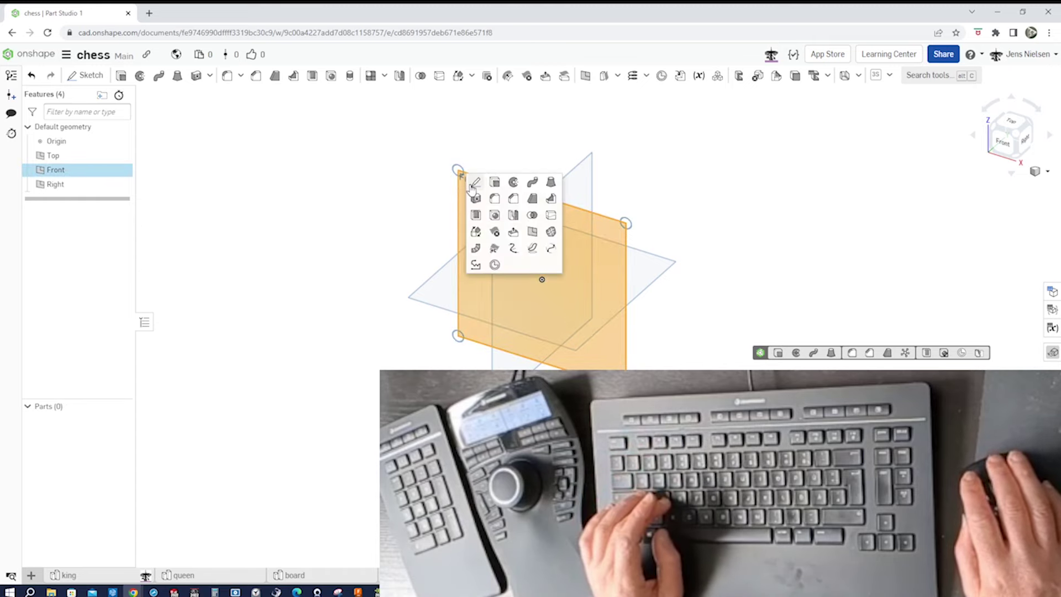
left_click(474, 184)
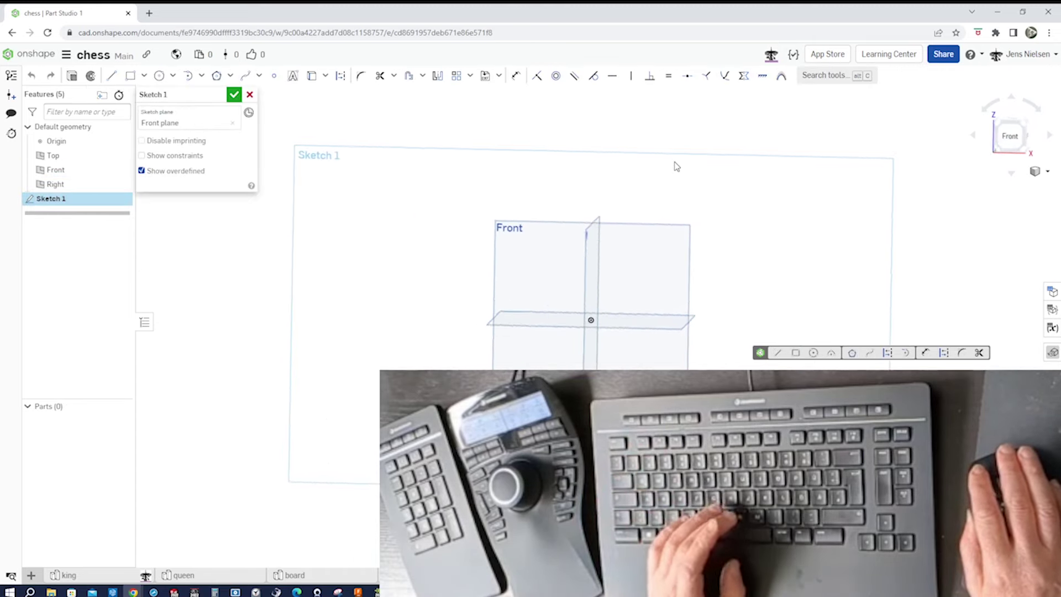
key("p")
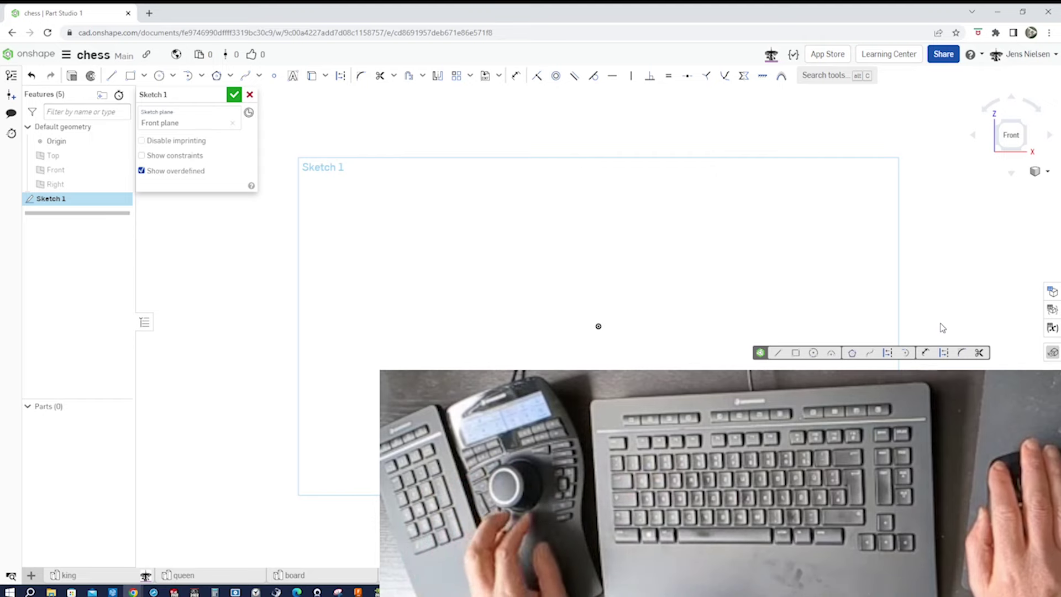
- Assign the Offset command to button 12 of the Keyboard Pro for Onshape sketches, then close the device settings
key("Menu")
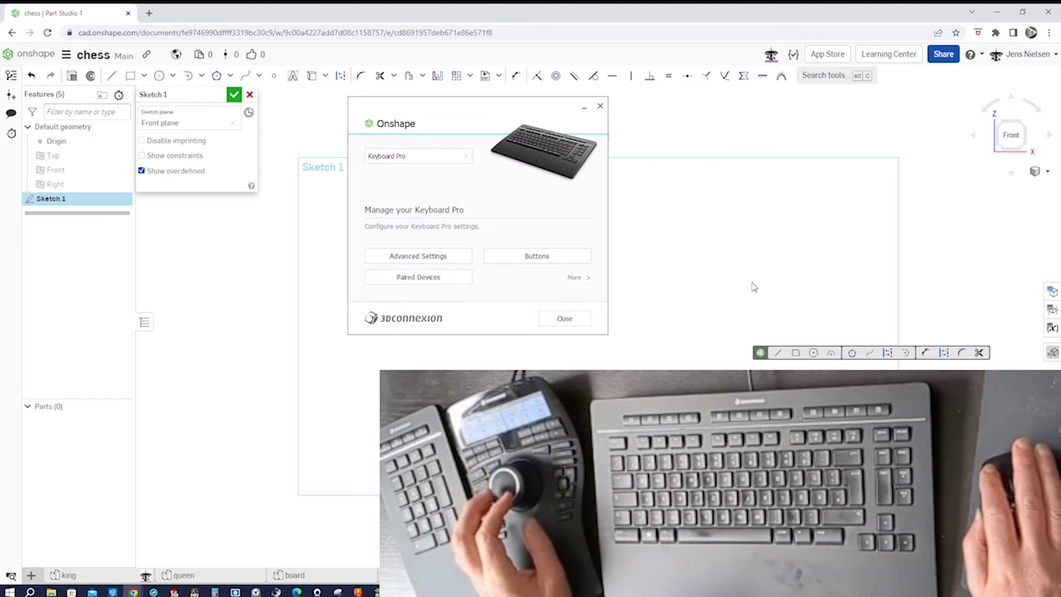
left_click(466, 159)
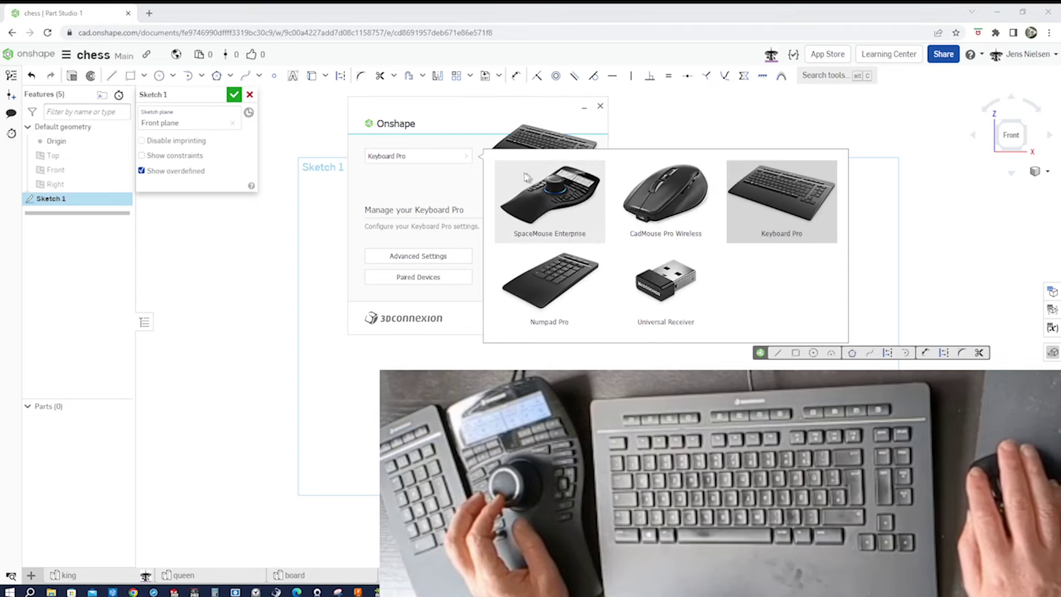
left_click(760, 195)
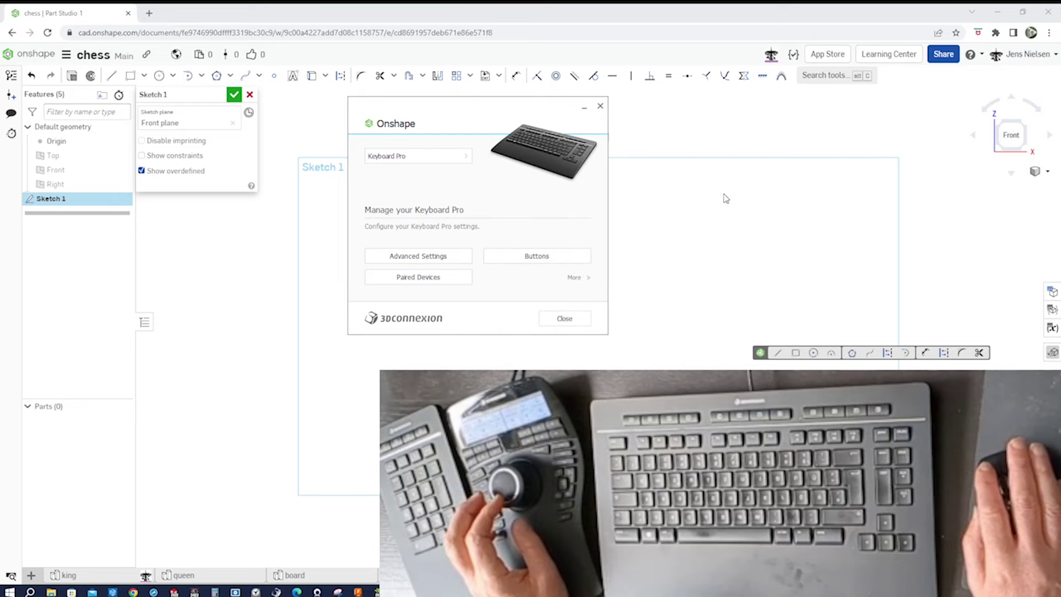
left_click(549, 259)
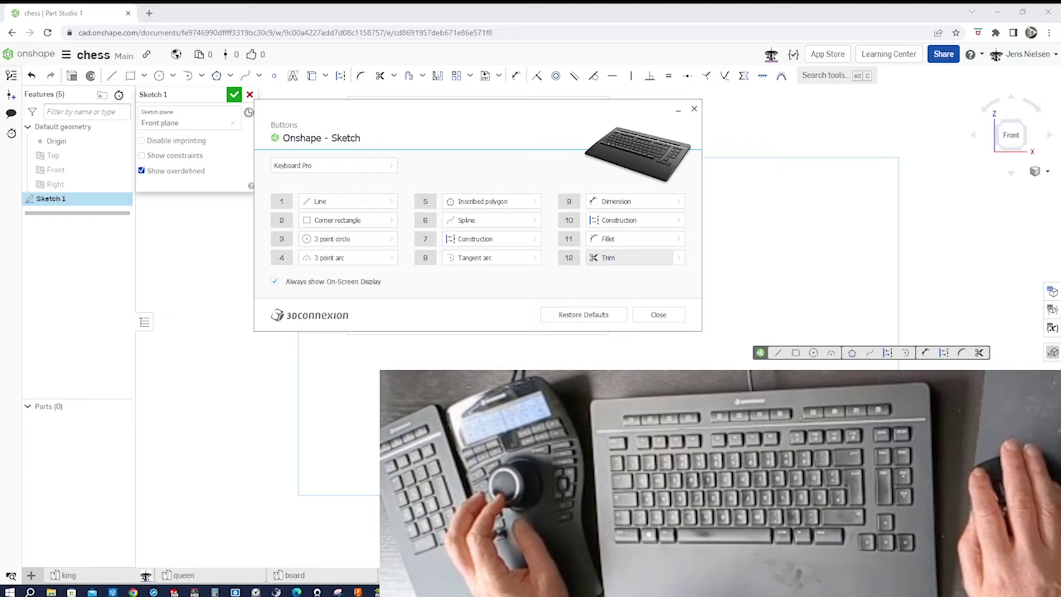
left_click(679, 259)
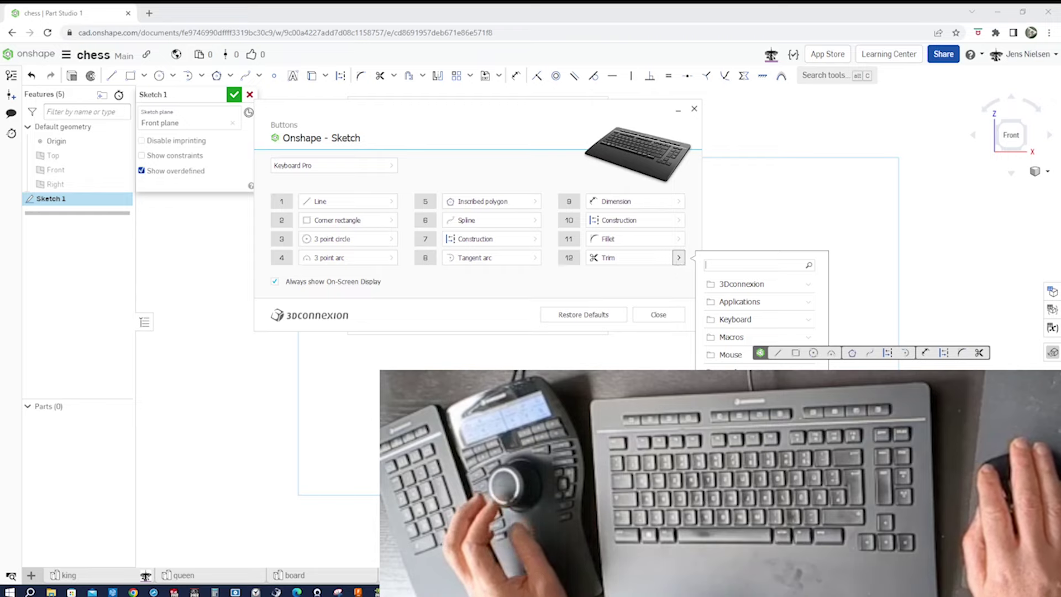
type("o")
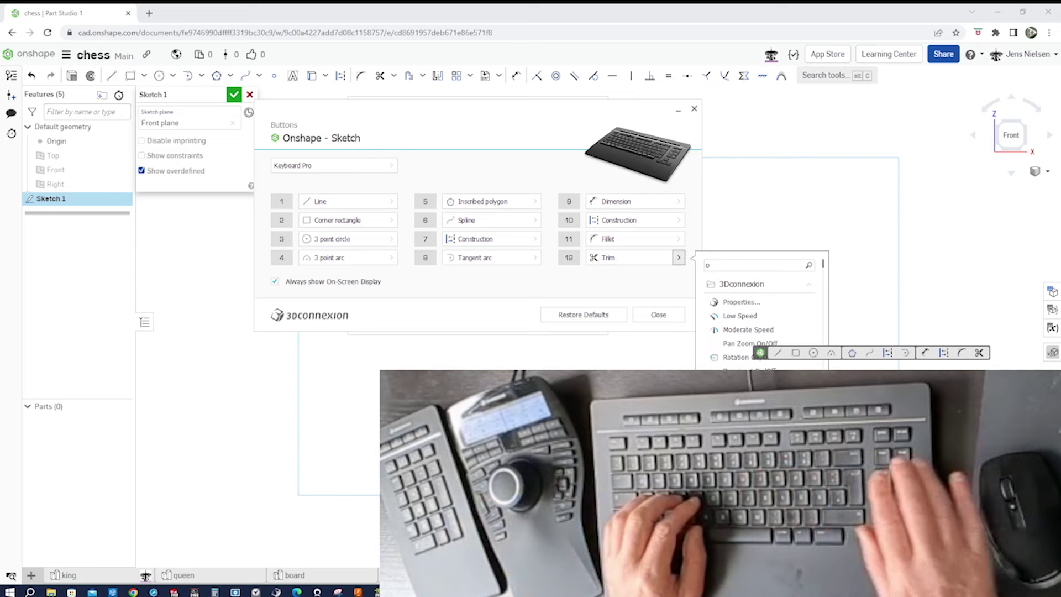
type("ffs")
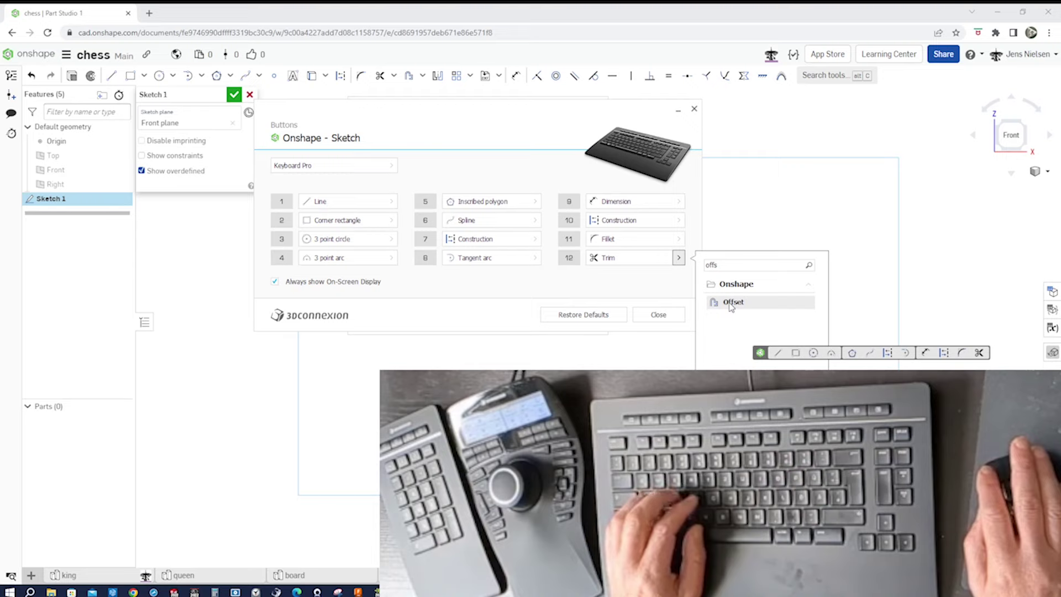
left_click(733, 302)
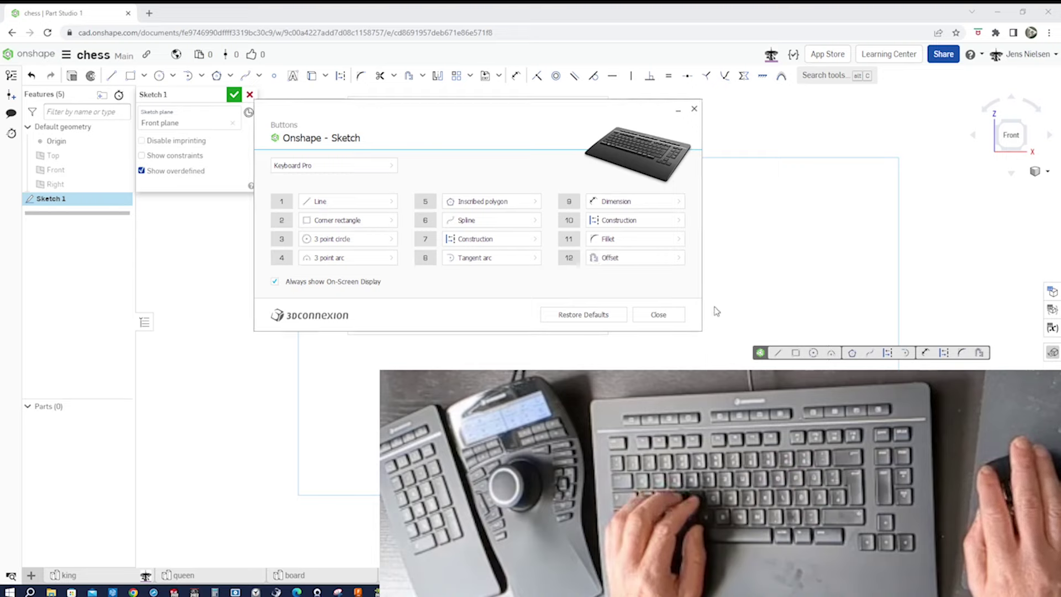
left_click(664, 316)
left_click(569, 320)
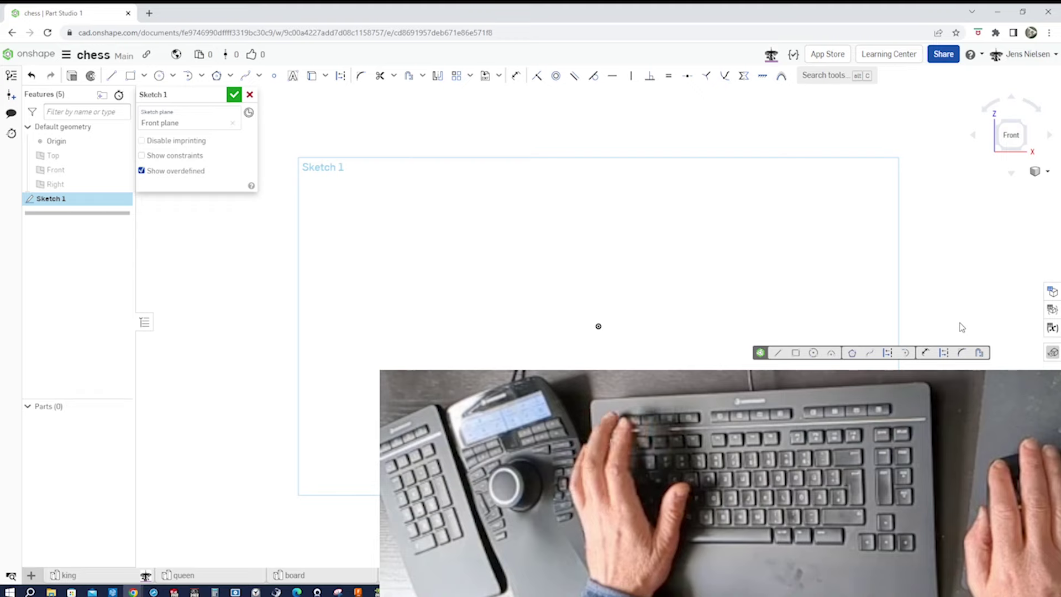
- Sketch a vertical line upward from the origin and dimension its length to 74 mm
key("l")
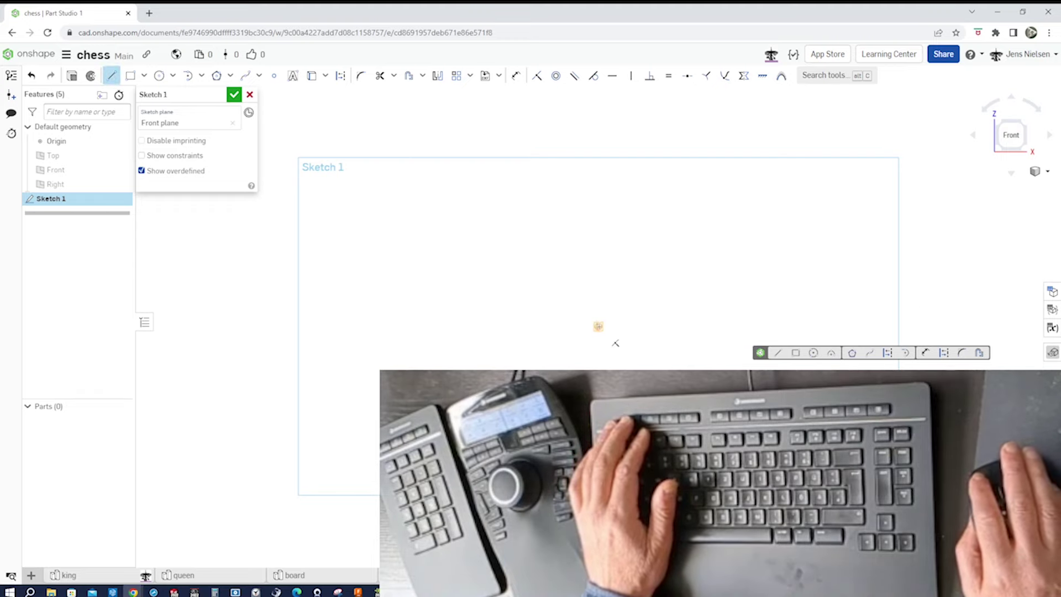
left_click(597, 219)
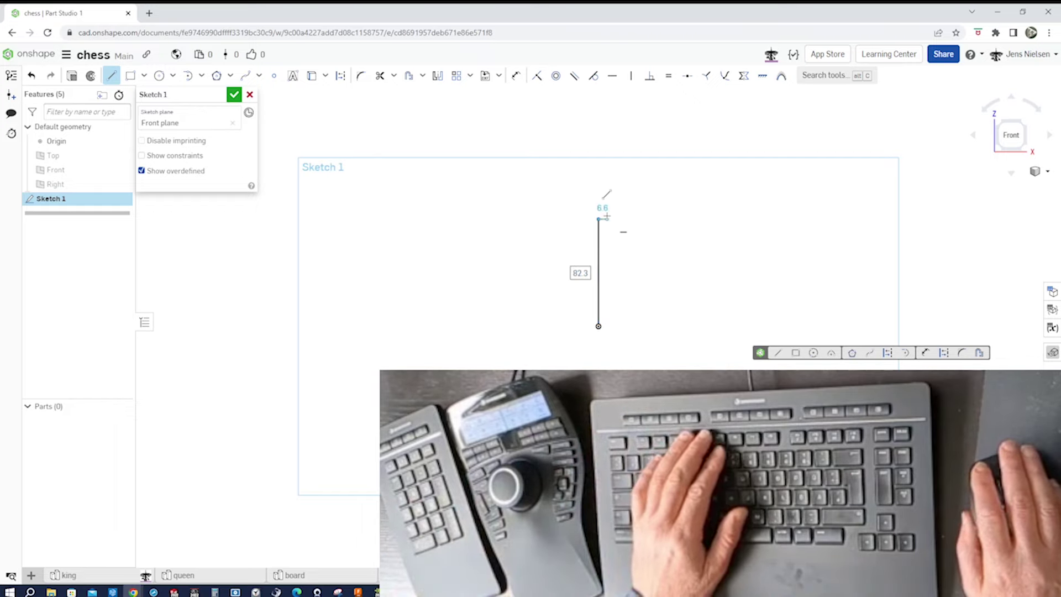
key("u")
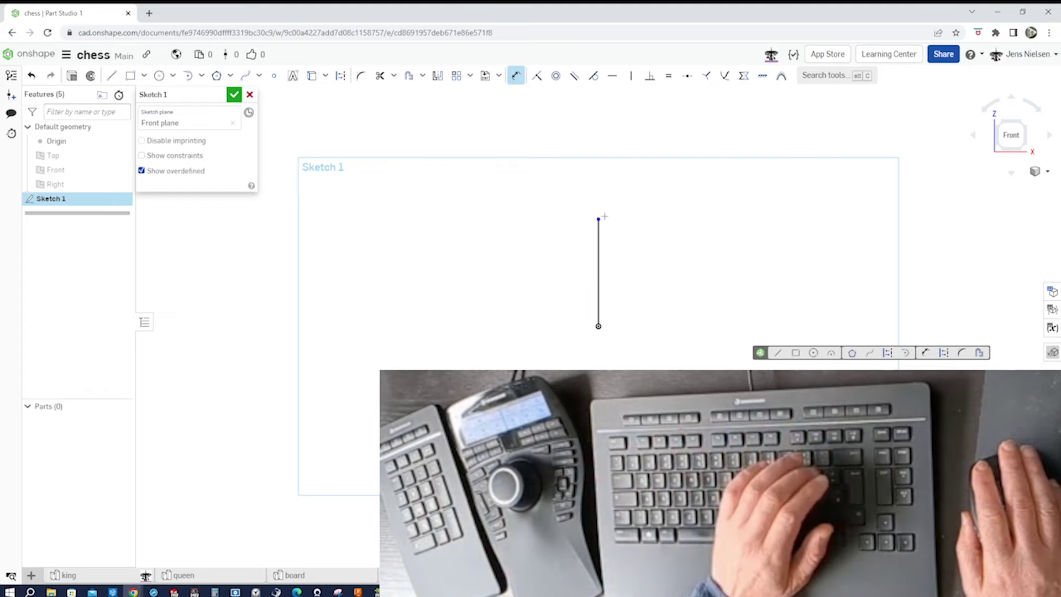
left_click(600, 252)
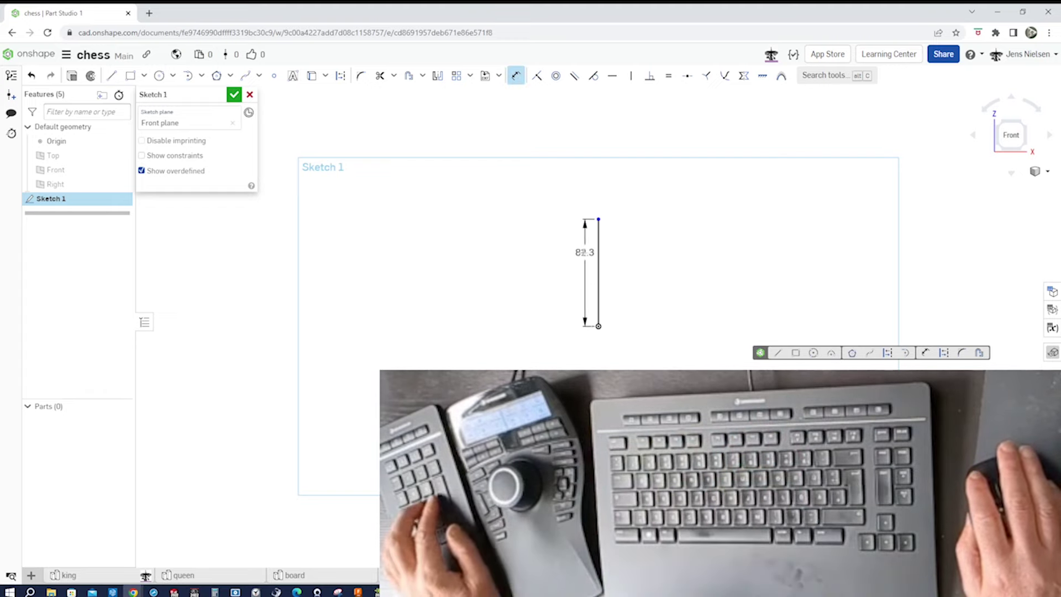
left_click(584, 254)
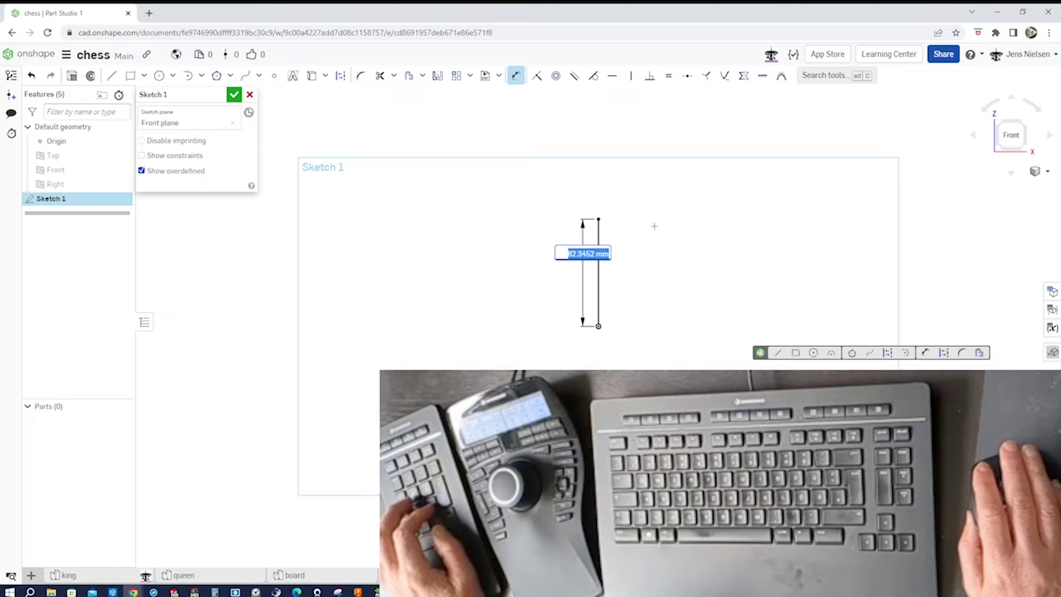
type("7")
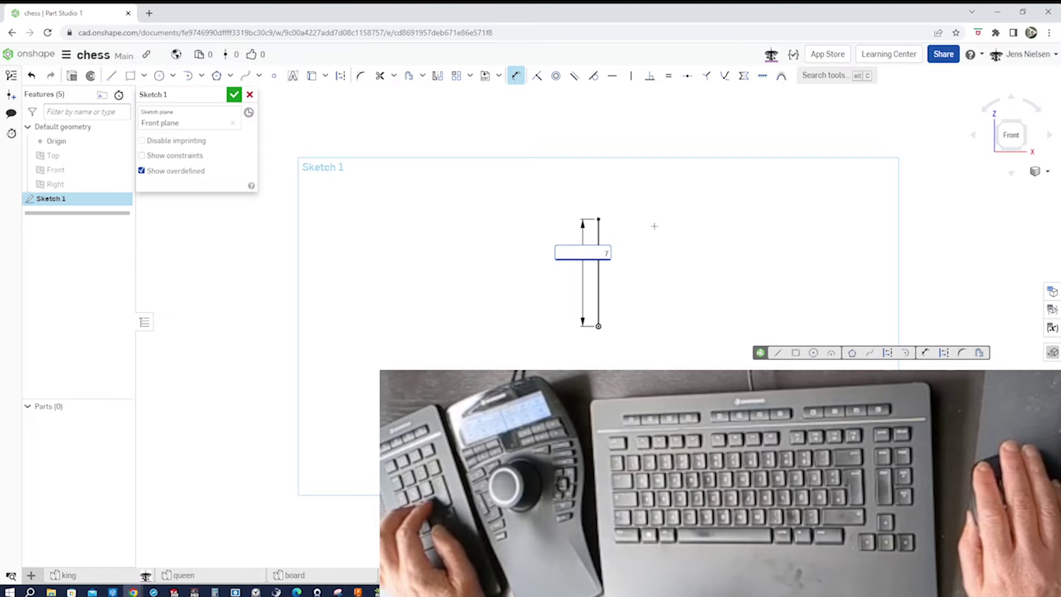
type("4")
key("Return")
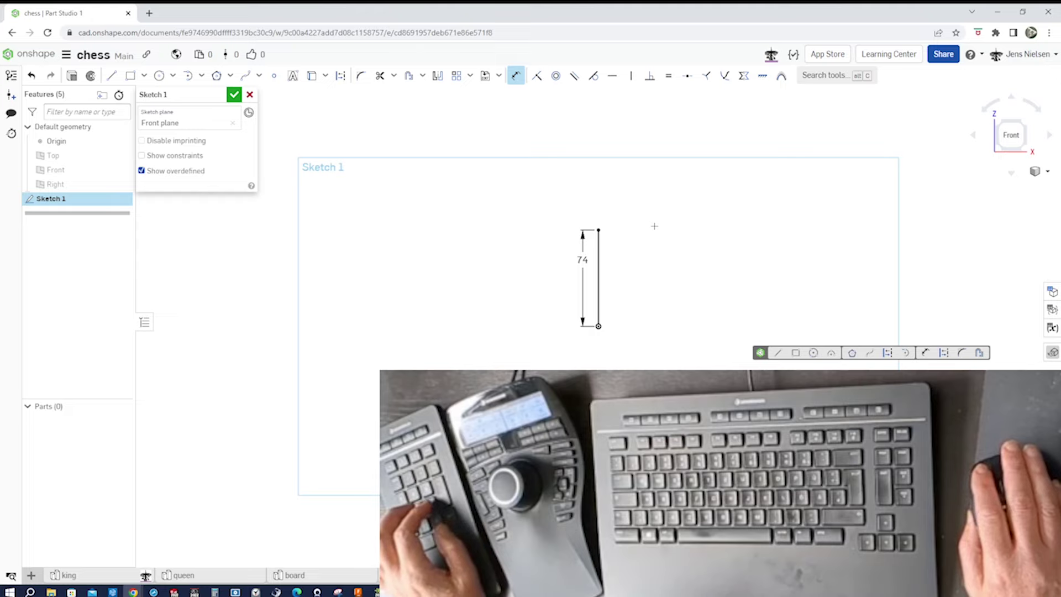
- Sketch a horizontal base line about 22 mm long from the origin toward positive X
key("l")
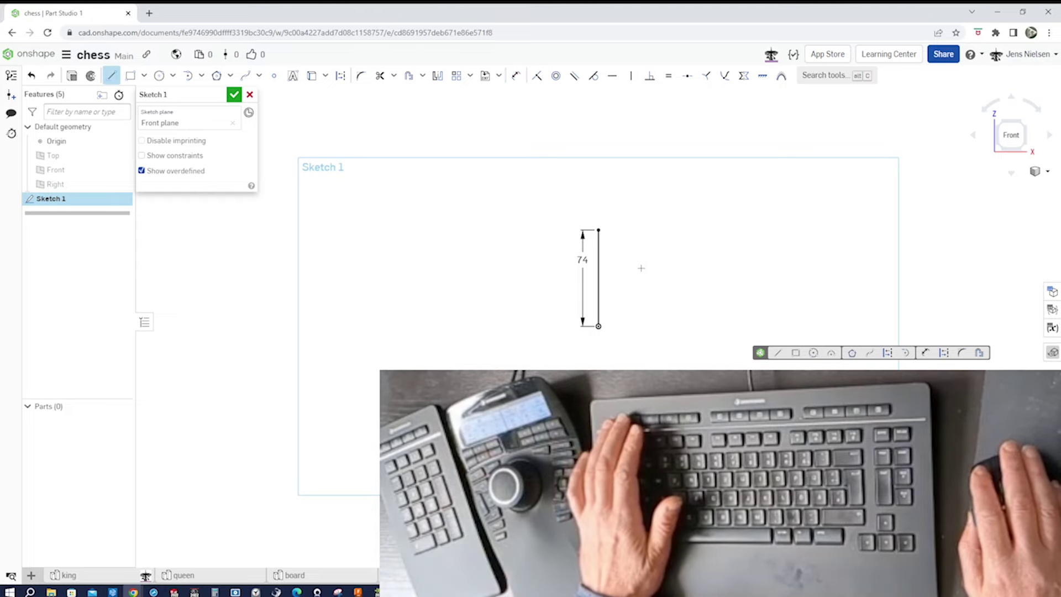
left_click(599, 326)
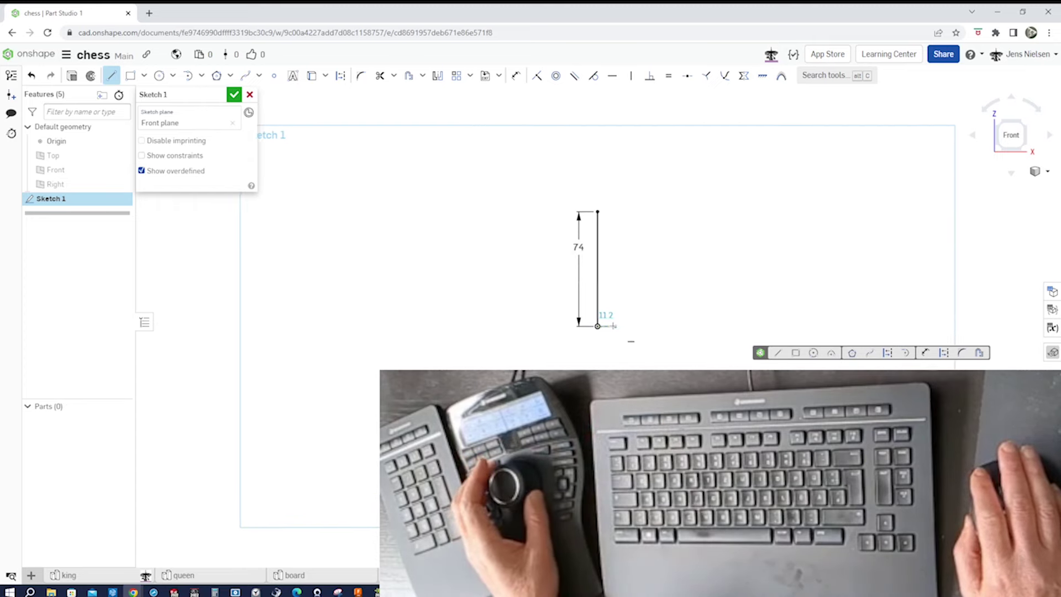
scroll(614, 327, "up", 1)
scroll(613, 327, "up", 3)
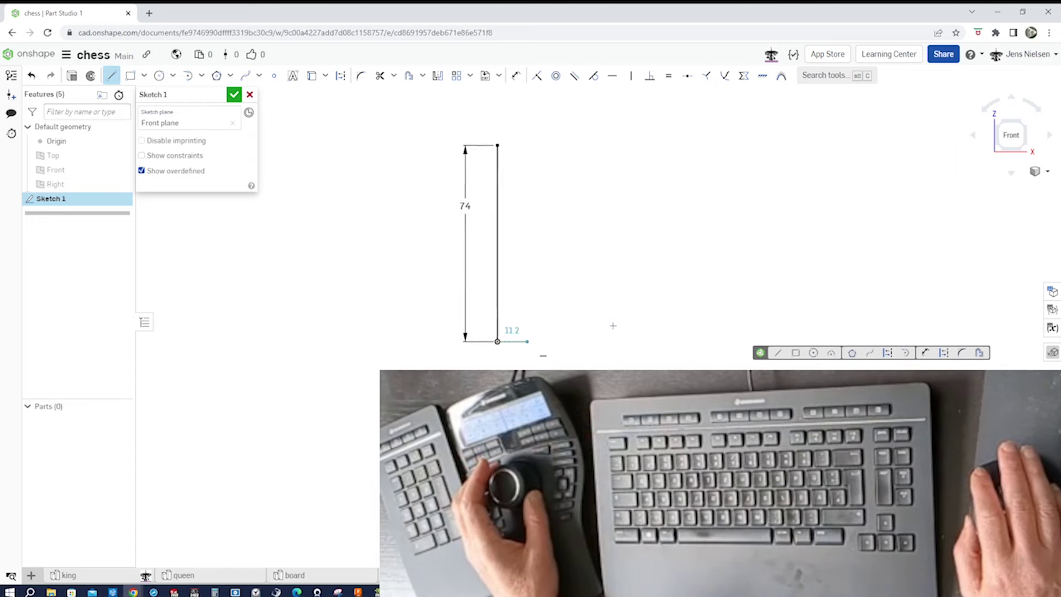
scroll(613, 325, "up", 1)
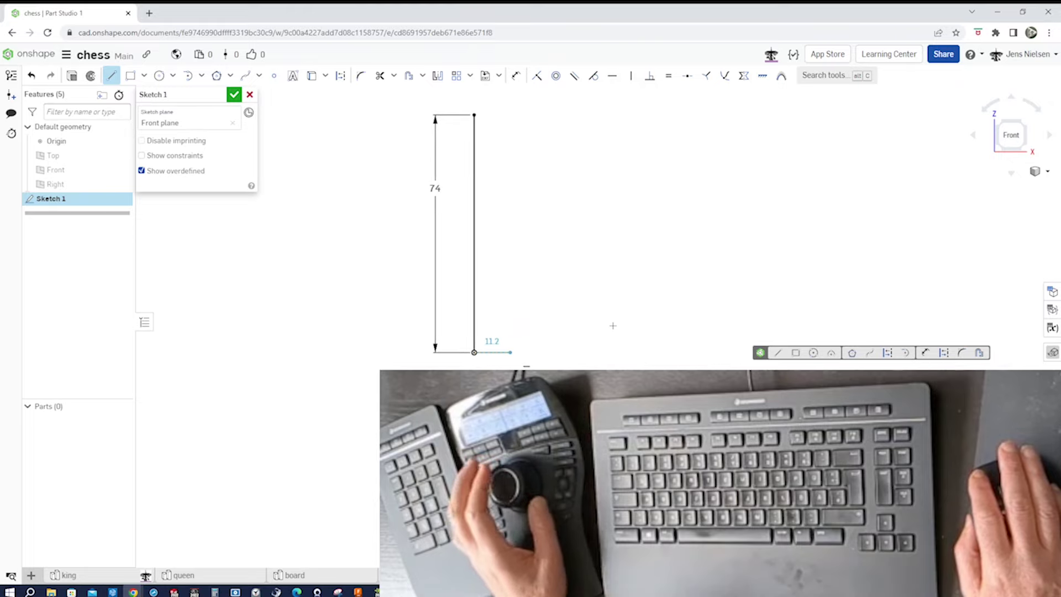
left_click(544, 352)
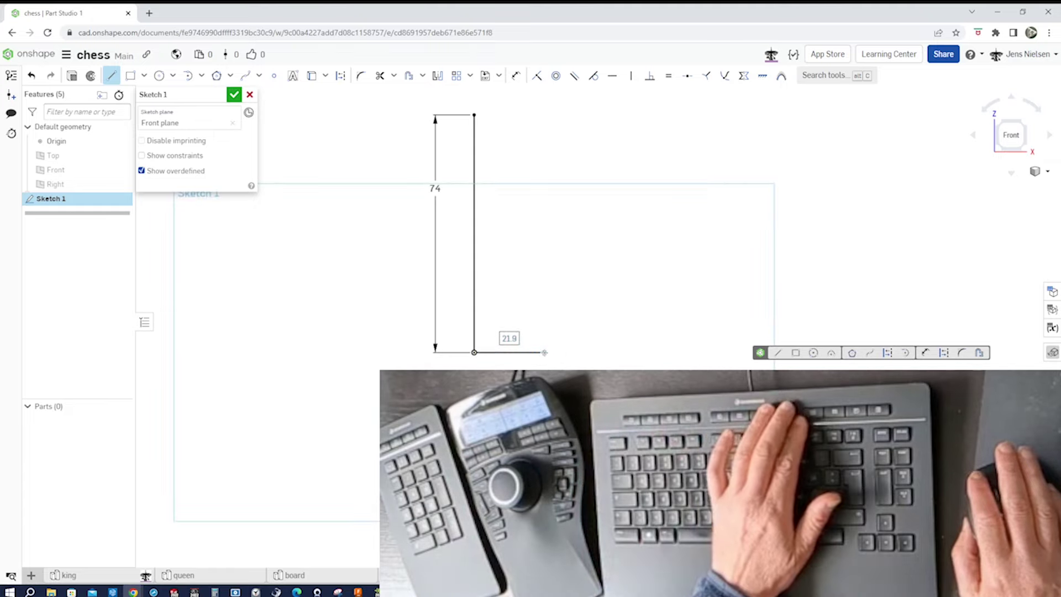
- Add two tangent arcs rising from the base line's outer end, then a horizontal line about 7.9 mm outward from the upper arc's end
key("t")
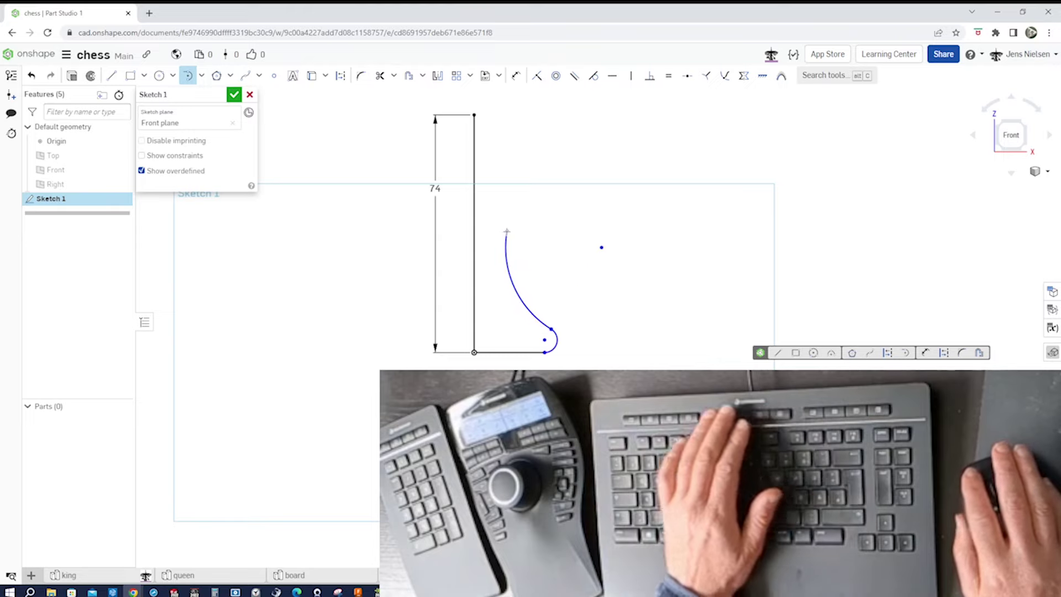
key("l")
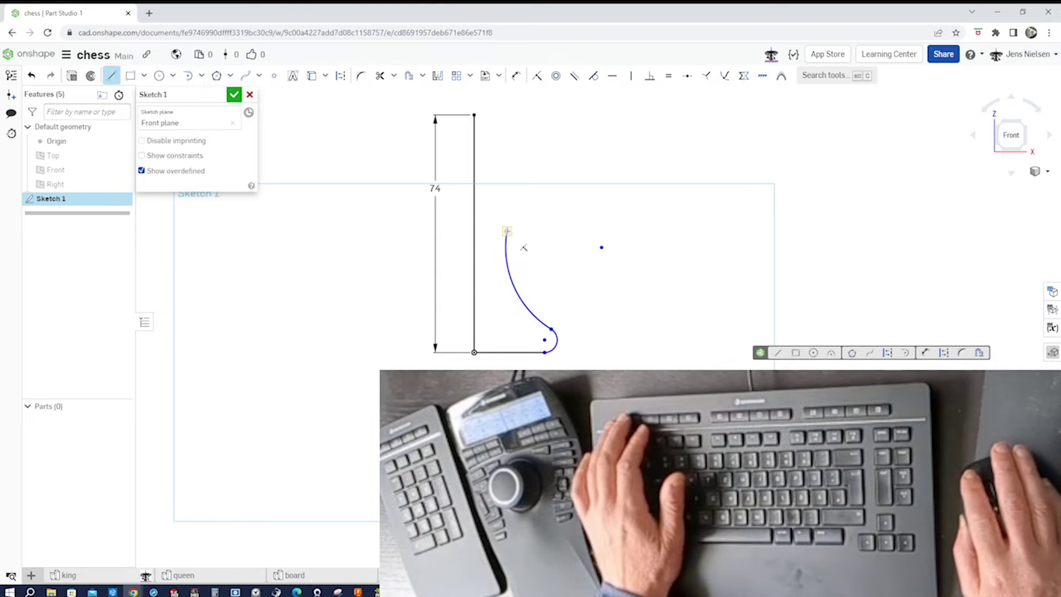
left_click(506, 231)
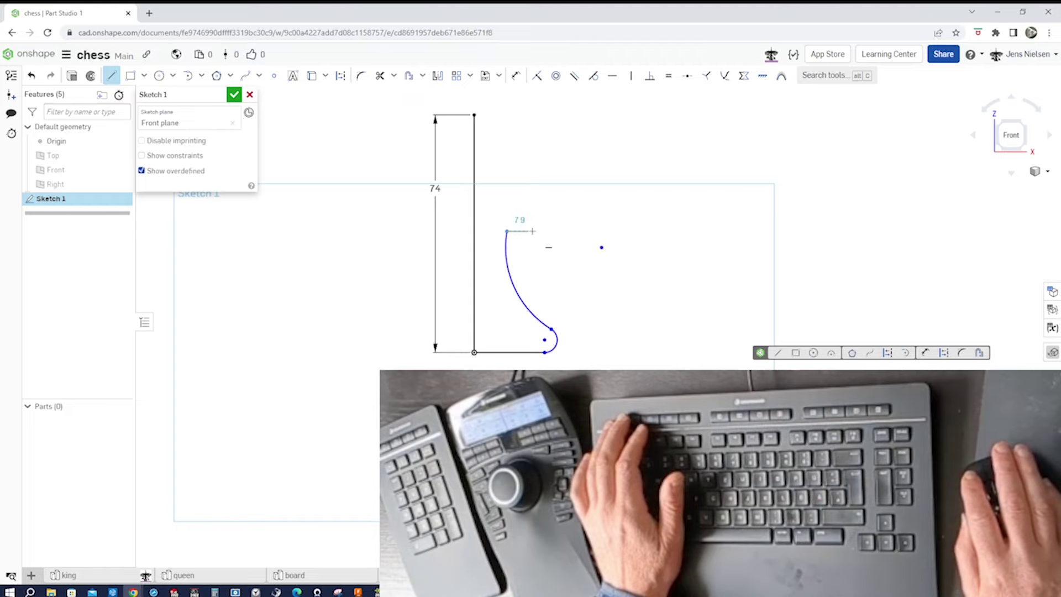
left_click(532, 232)
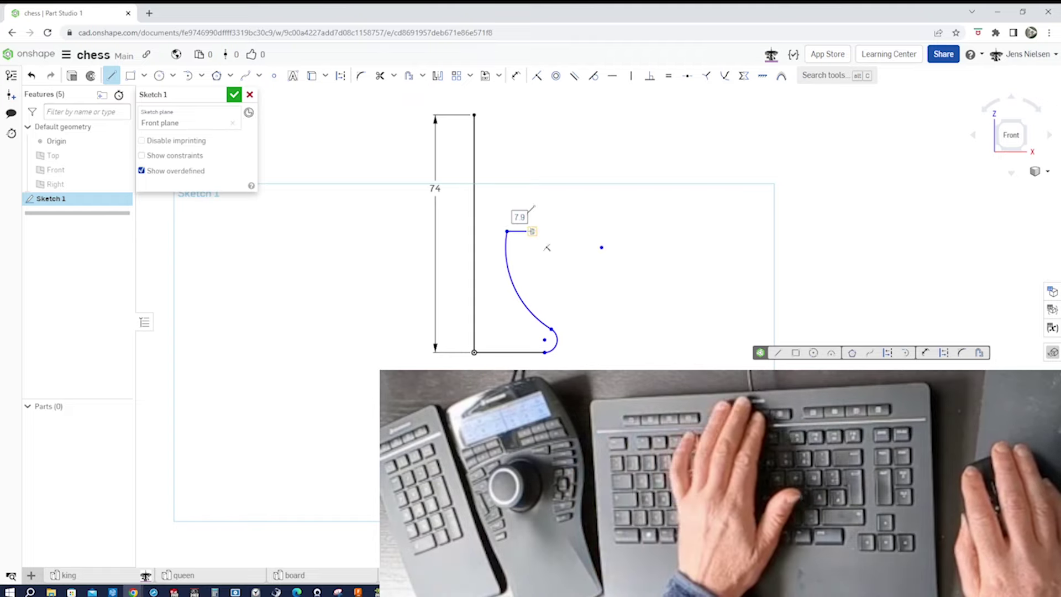
- Add a tangent half-circle arc above the upper horizontal line's outer end, then a horizontal line about 6.2 mm back toward the axis
key("Return")
key("t")
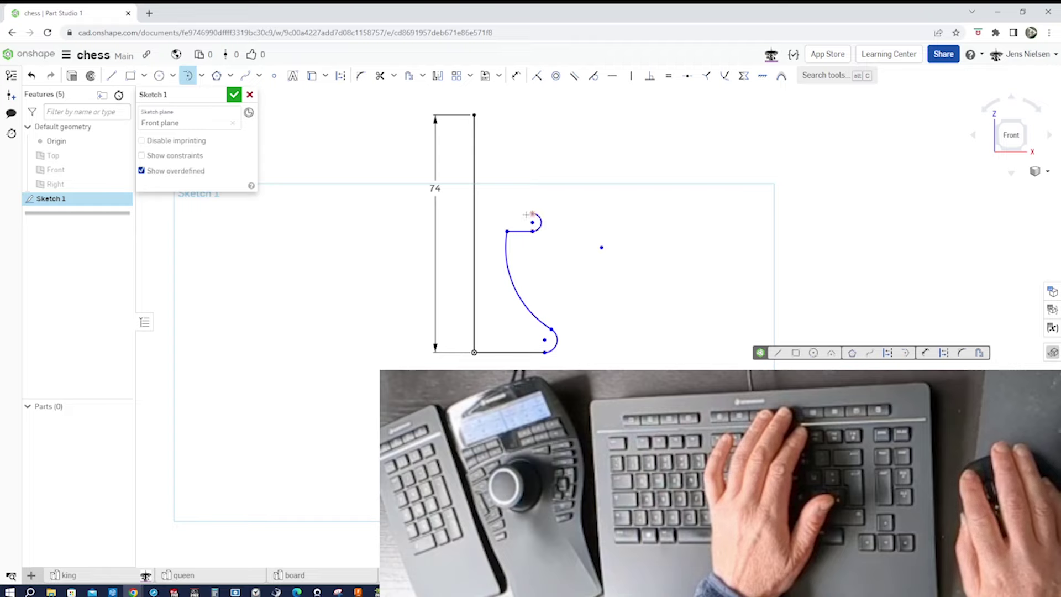
key("l")
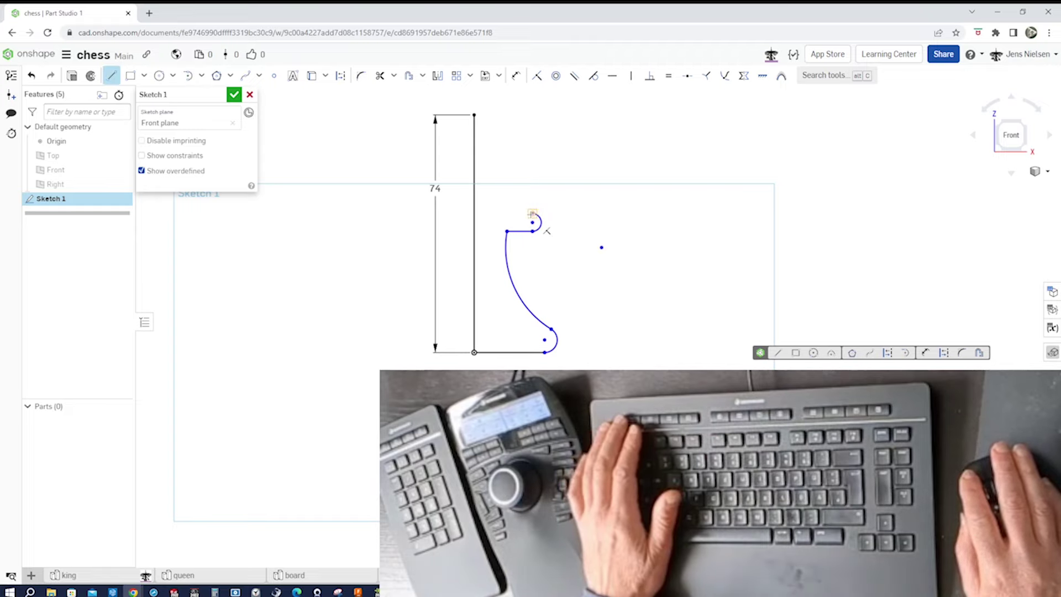
left_click(532, 213)
left_click(512, 214)
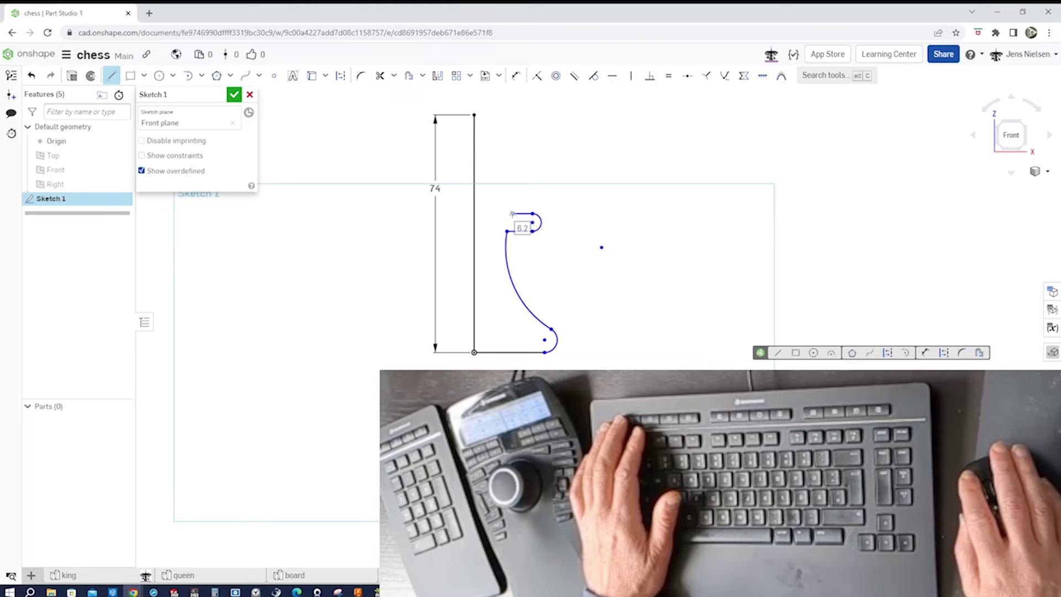
- Close the profile with a line sloping outward about 20.4 mm and one to the axis line's upper end, and make them perpendicular
left_click(539, 154)
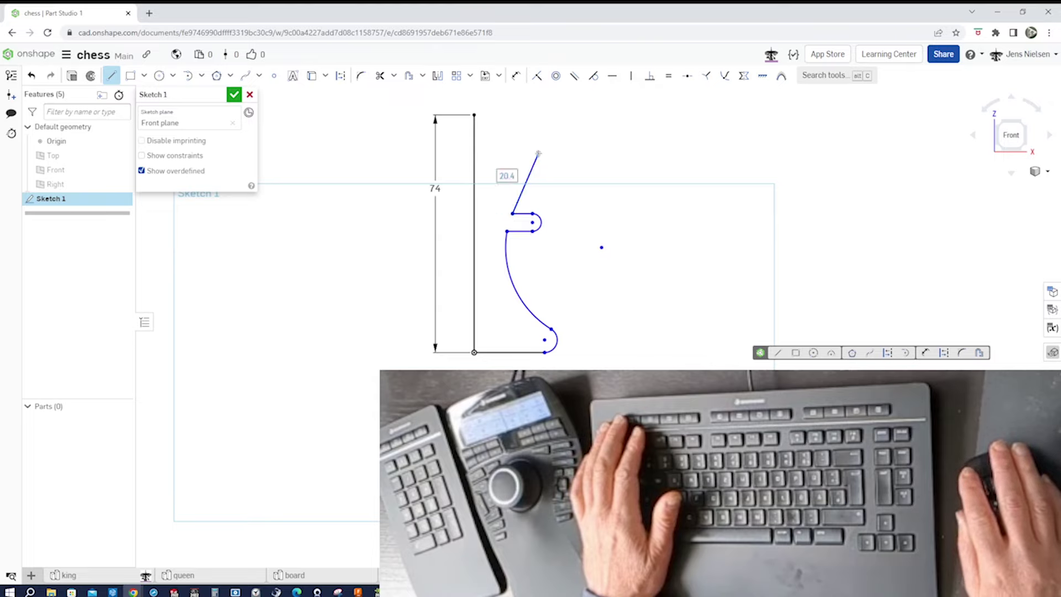
left_click(474, 115)
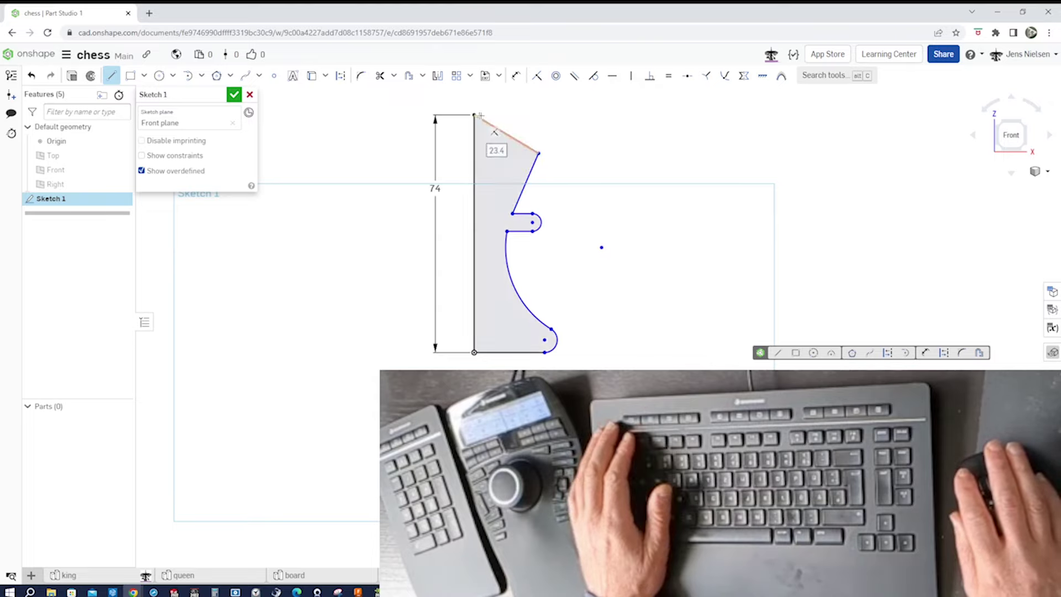
left_click(651, 77)
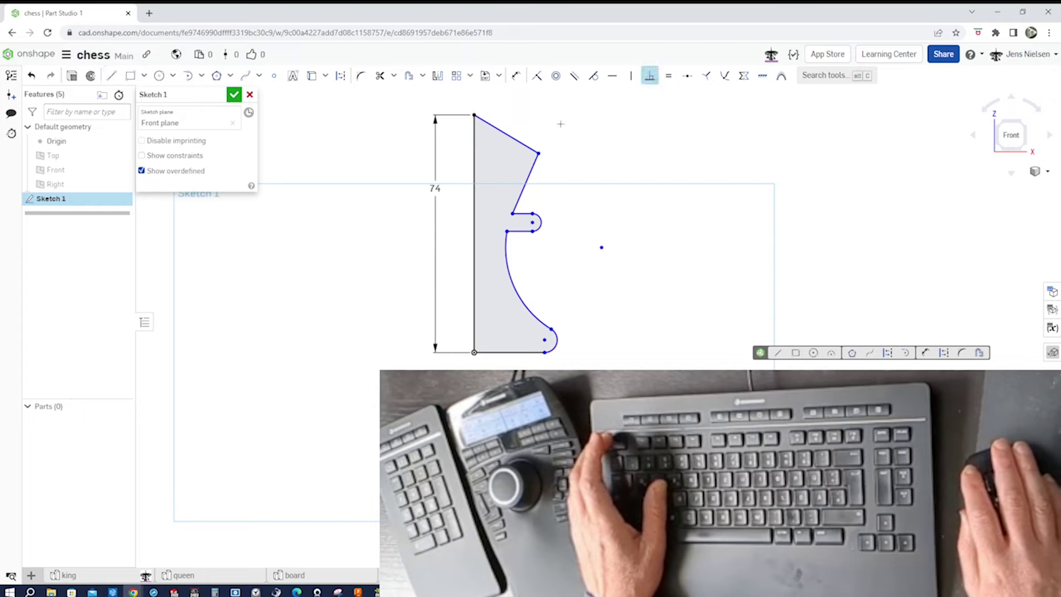
left_click(535, 161)
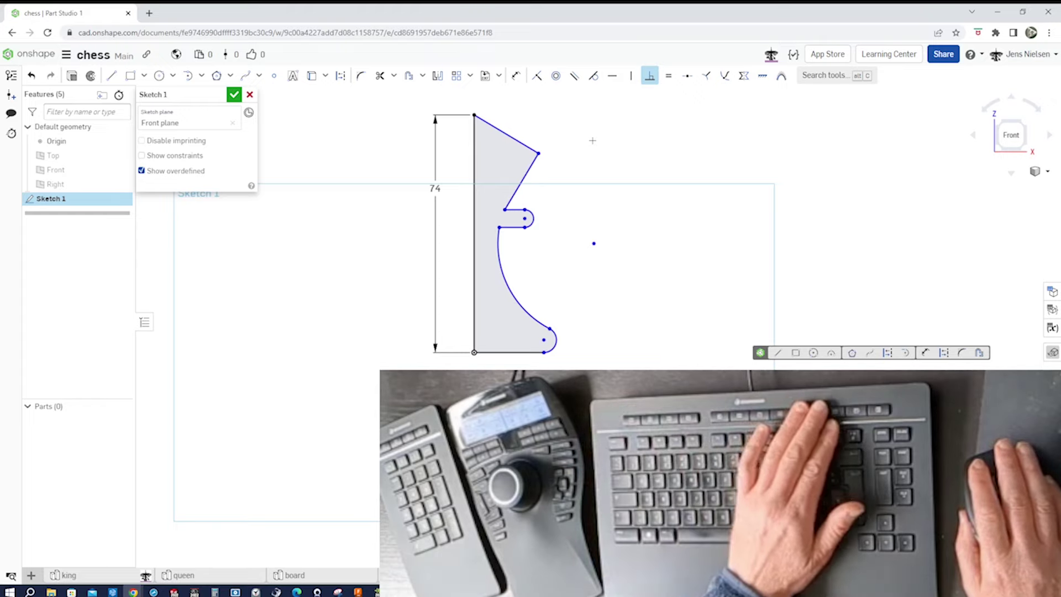
- Dimension the angle between the top sloped line and the vertical axis line as 72°
key("u")
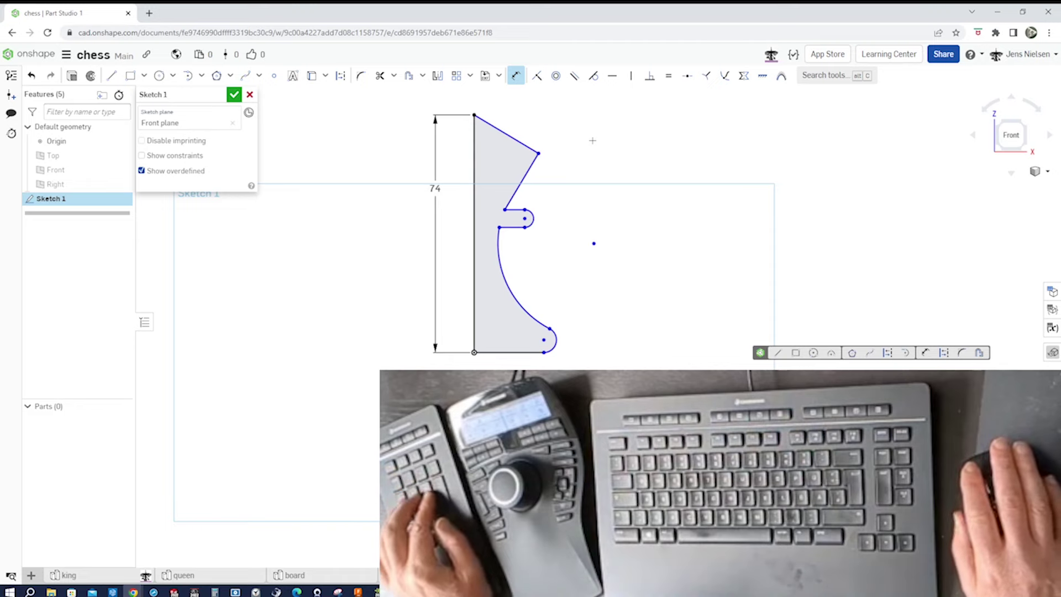
left_click(521, 143)
left_click(475, 166)
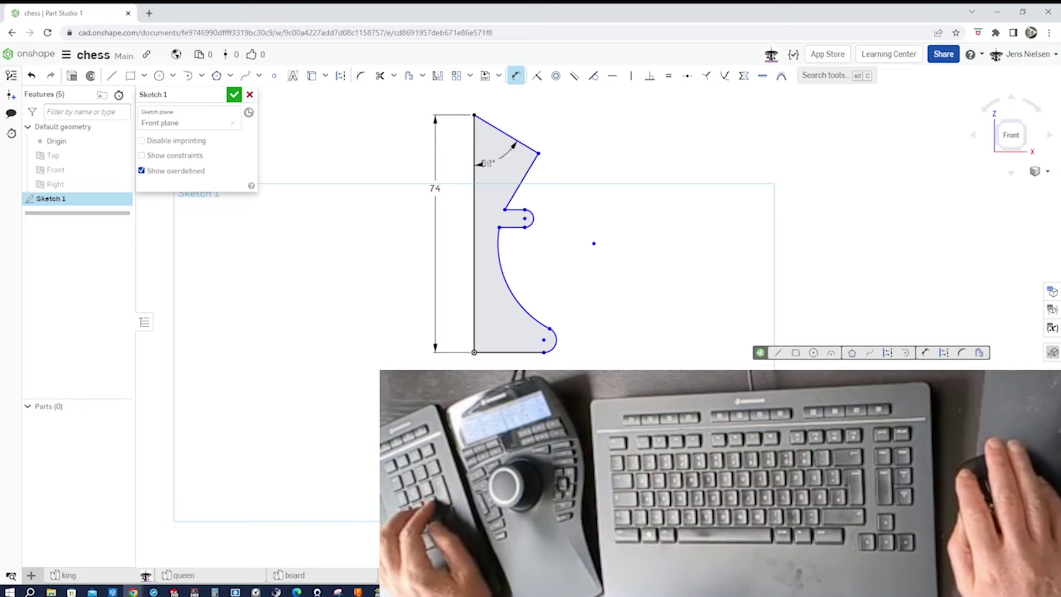
left_click(489, 164)
type("59")
key("Return")
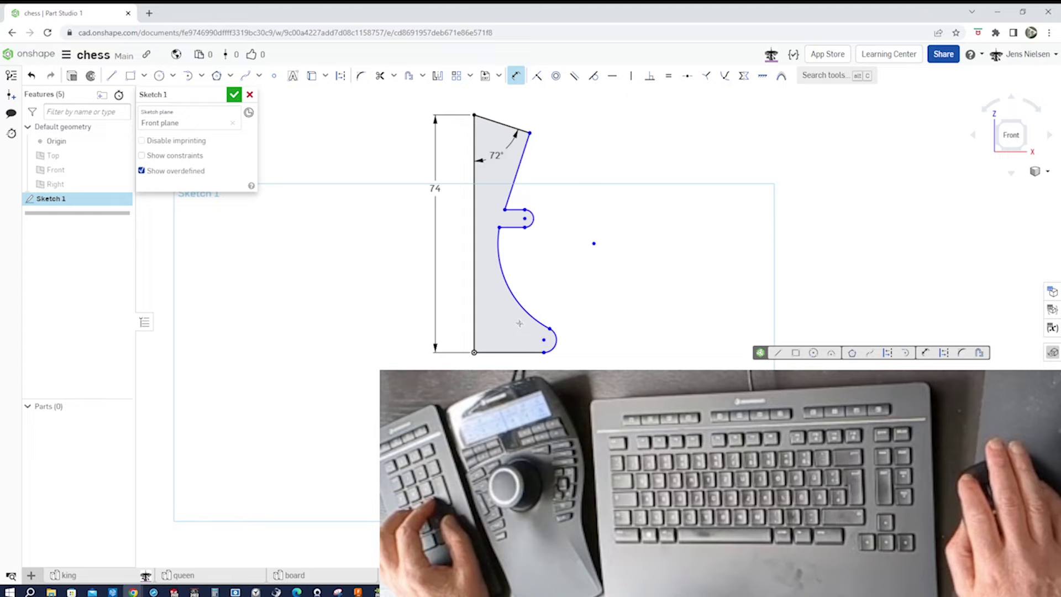
- Dimension the upper small arc's centre 48 mm above the base line and set that arc's radius to 3 mm
left_click(518, 352)
left_click(457, 339)
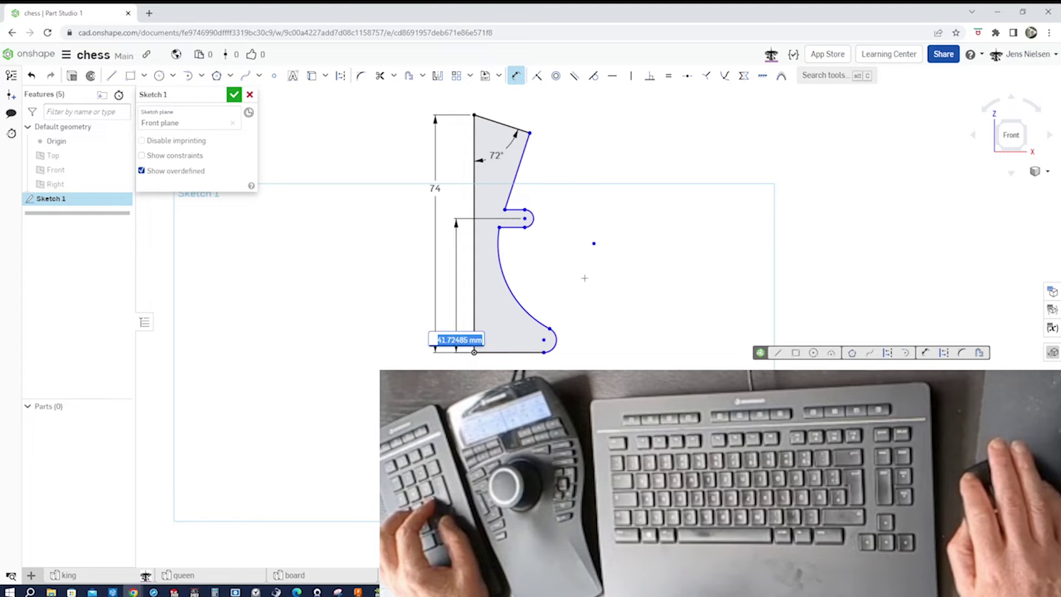
type("3")
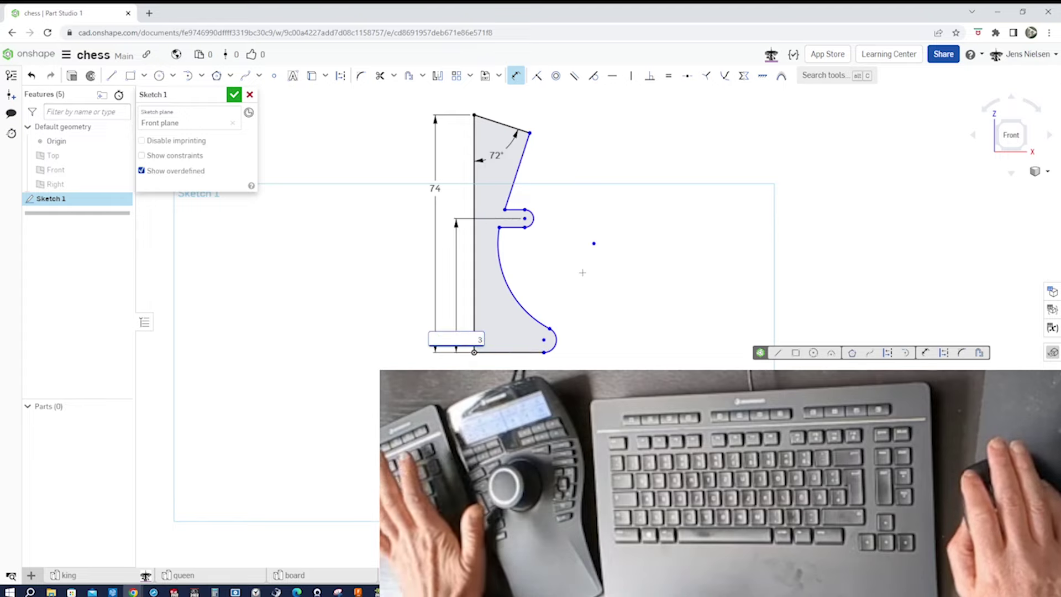
key("BackSpace")
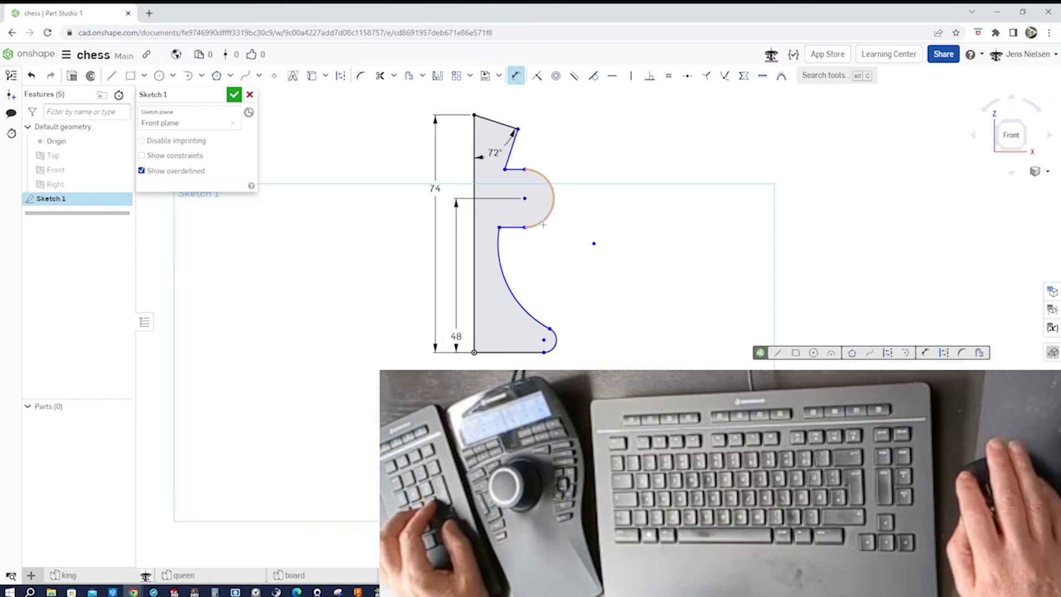
type("3")
key("Return")
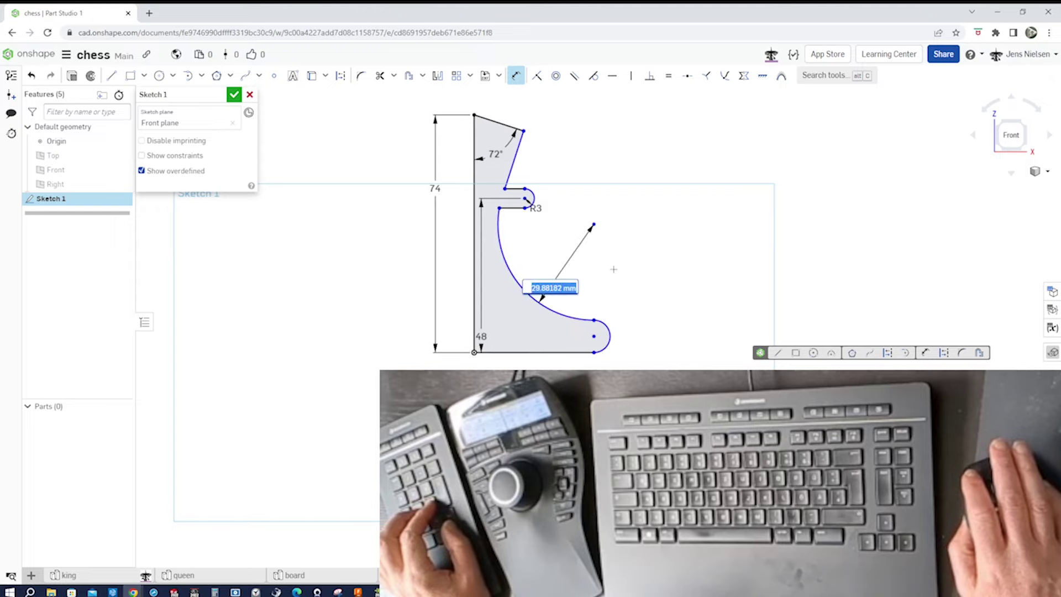
- Set the large concave arc's radius to 48 mm and pull the lower small arc's centre back toward the axis
type("48")
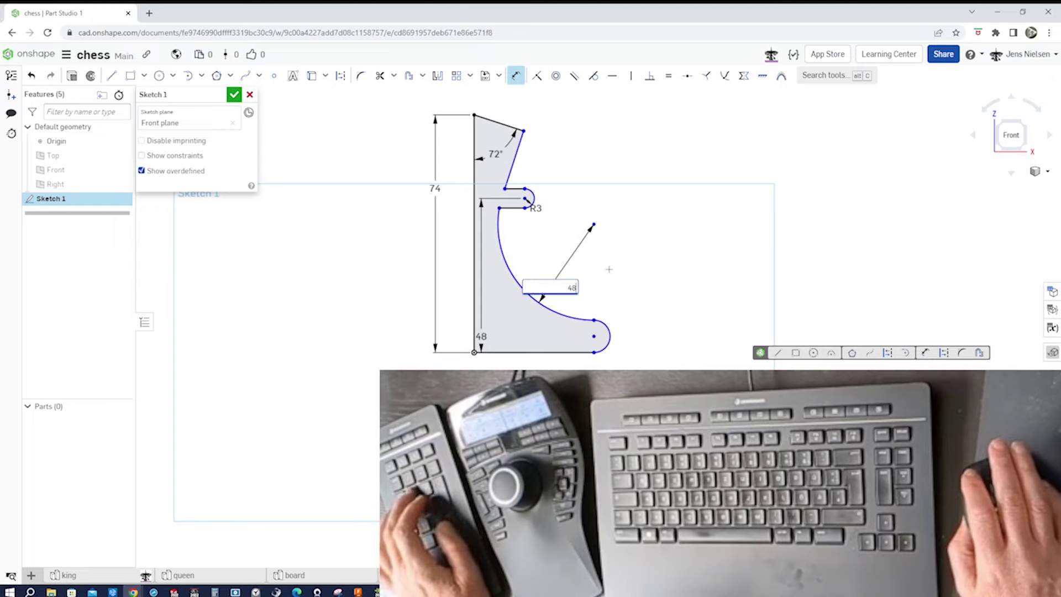
key("Return")
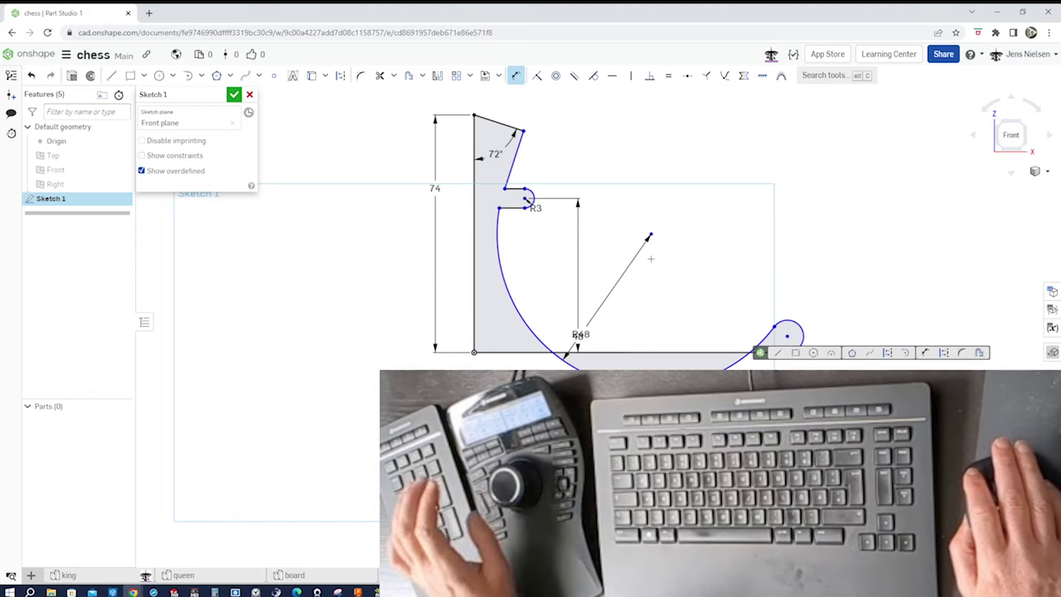
key("Escape")
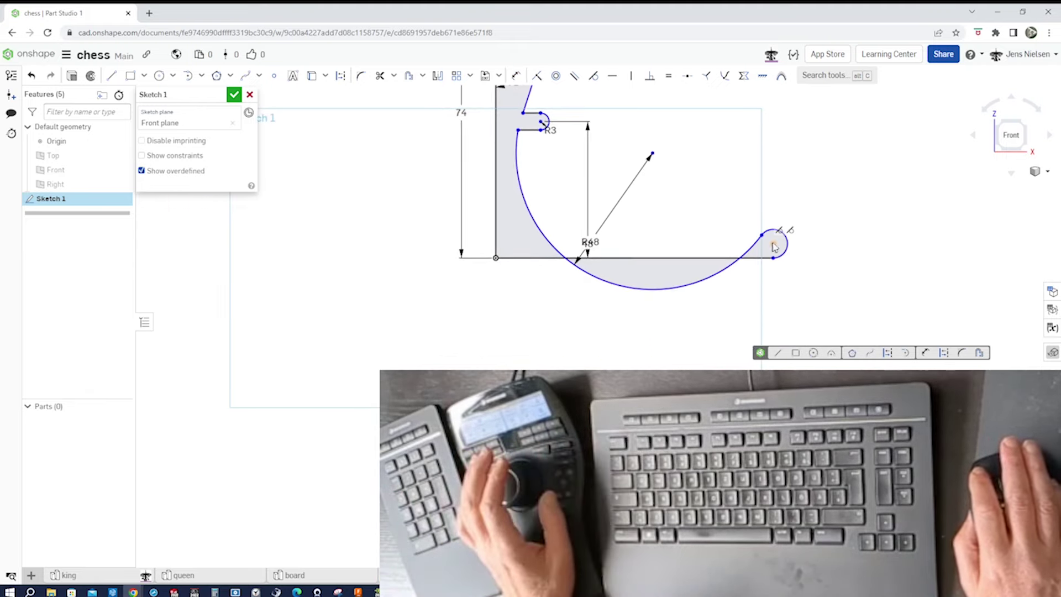
left_click_drag(773, 243, 556, 254)
- Align the centres of the upper and lower small arcs with a vertical constraint
key("v")
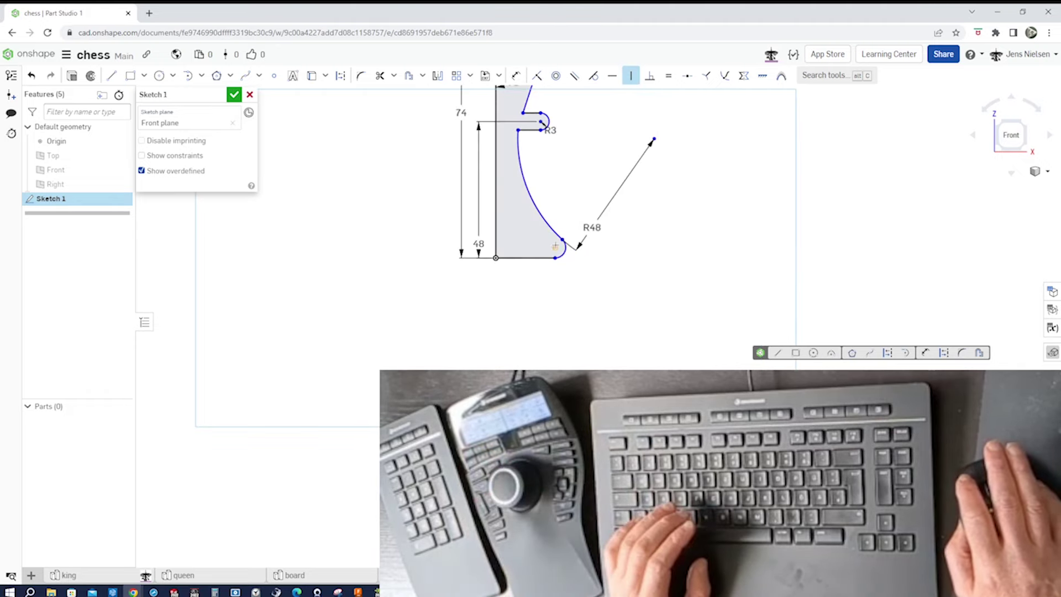
left_click(555, 247)
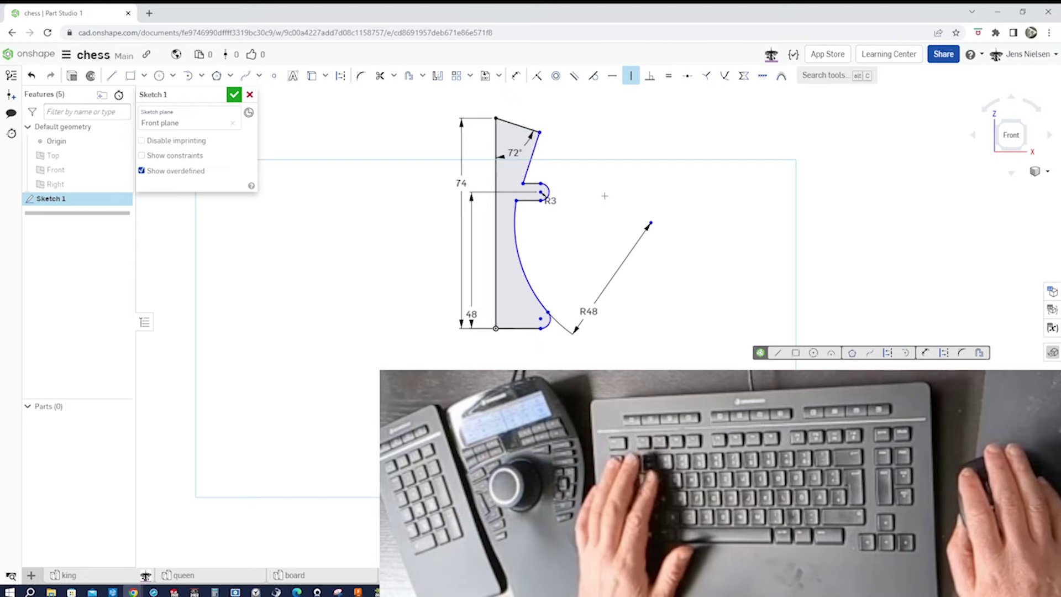
- Dimension the large arc's upper end 6 mm from the axis and vertically align the collar's two inner corners
key("u")
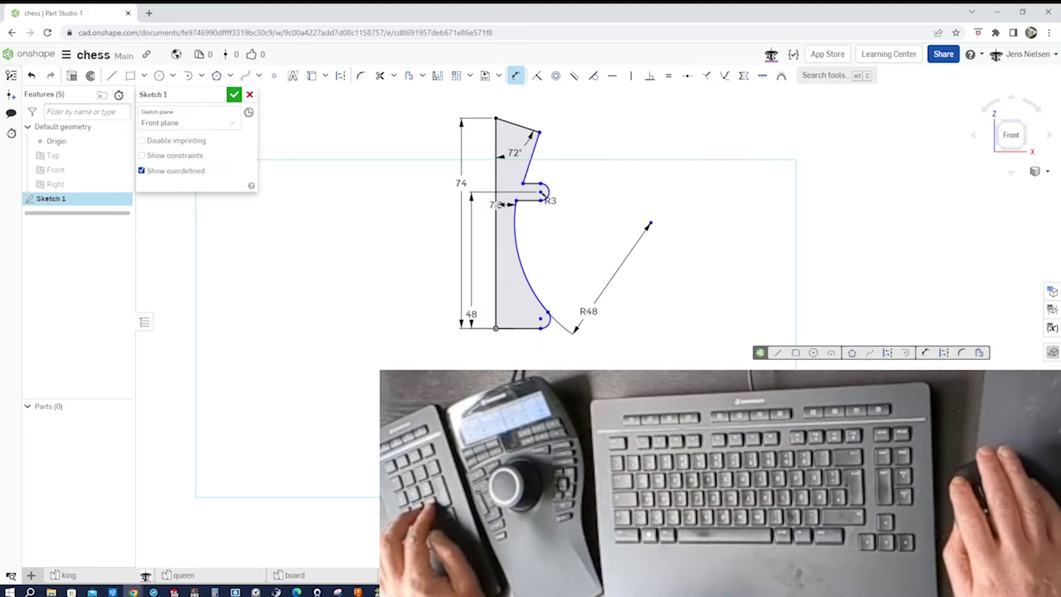
type("6")
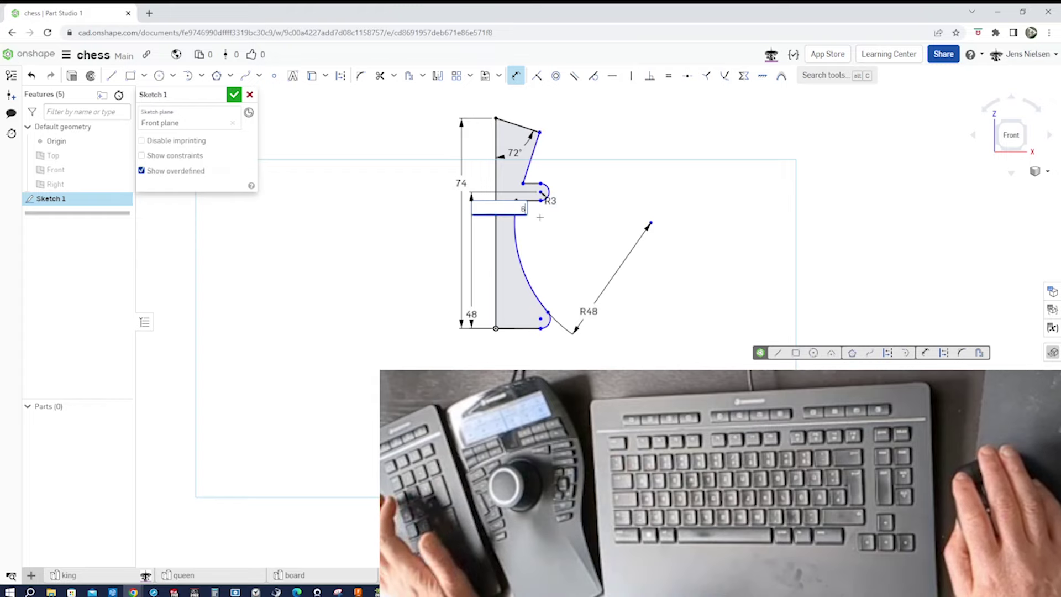
key("Return")
key("v")
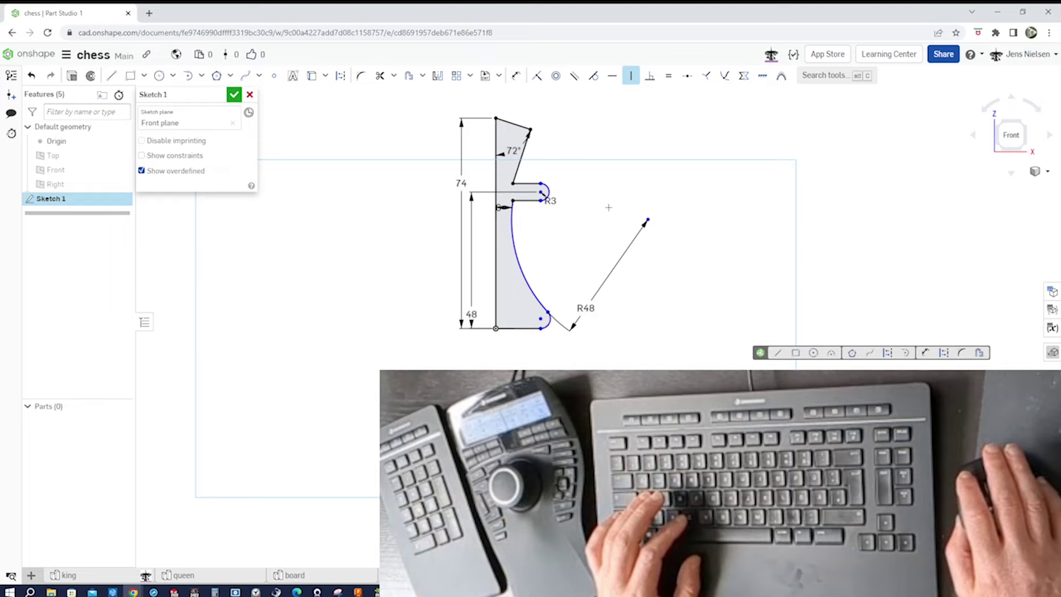
- Undo the vertical alignment between the two small arcs' centres
key("Escape")
key("ctrl+z")
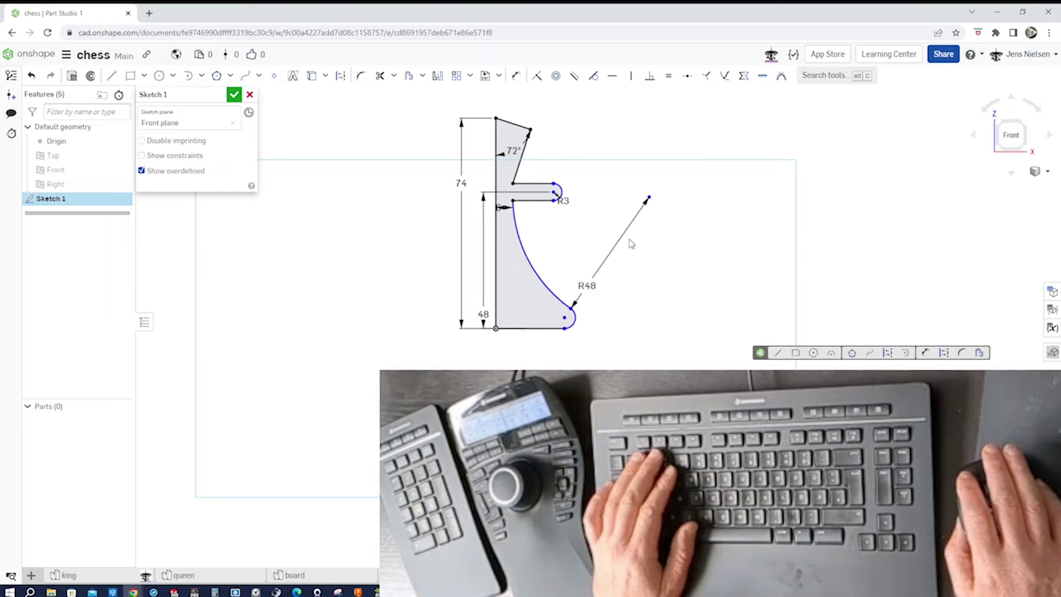
- Dimension the horizontal offset between the small arcs' centres as 3 mm and the upper centre's distance from the axis as 12 mm
key("u")
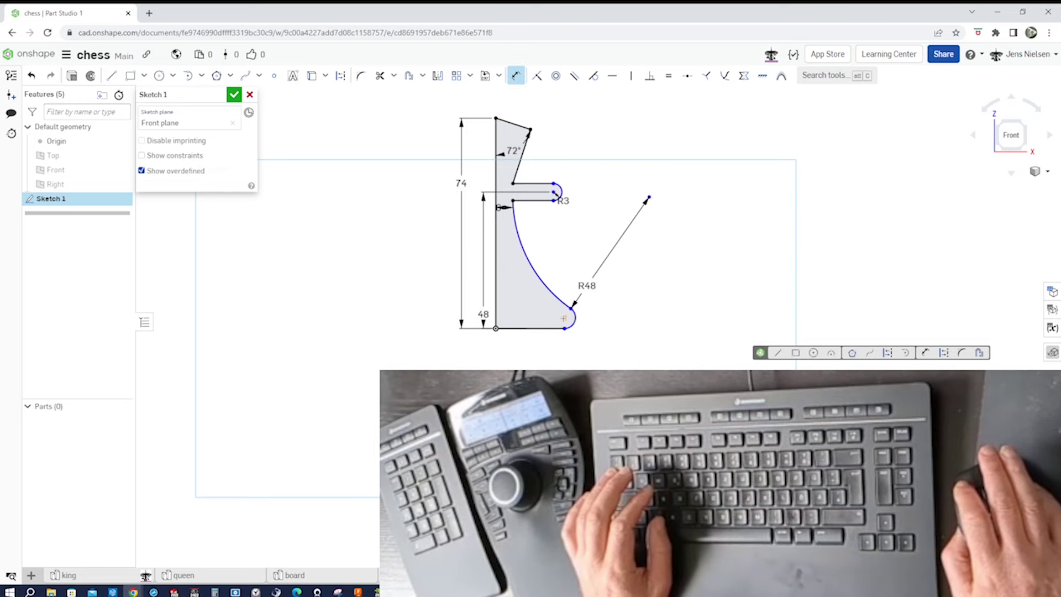
left_click(558, 344)
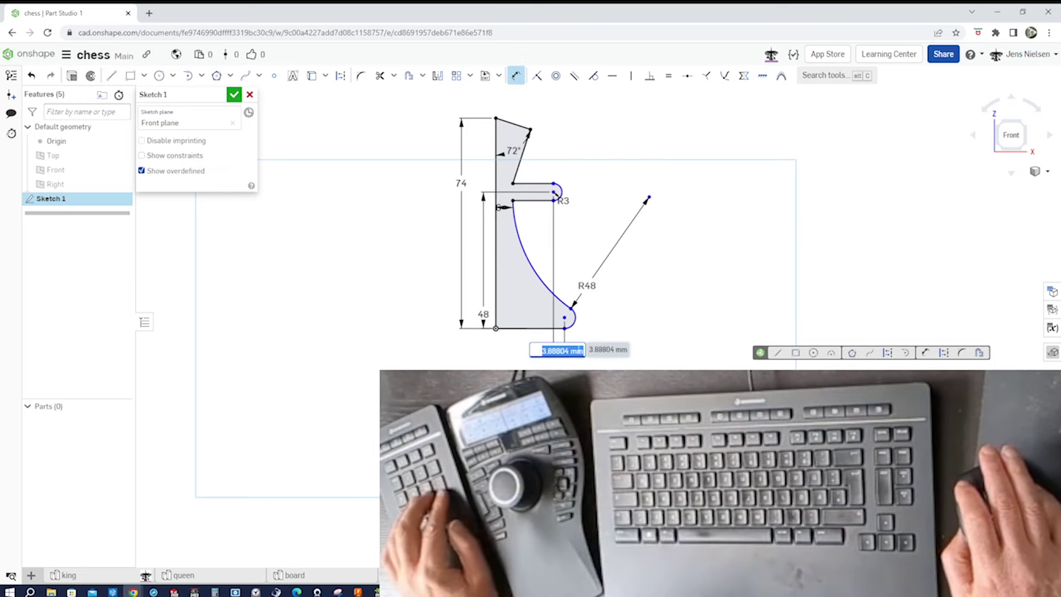
type("3")
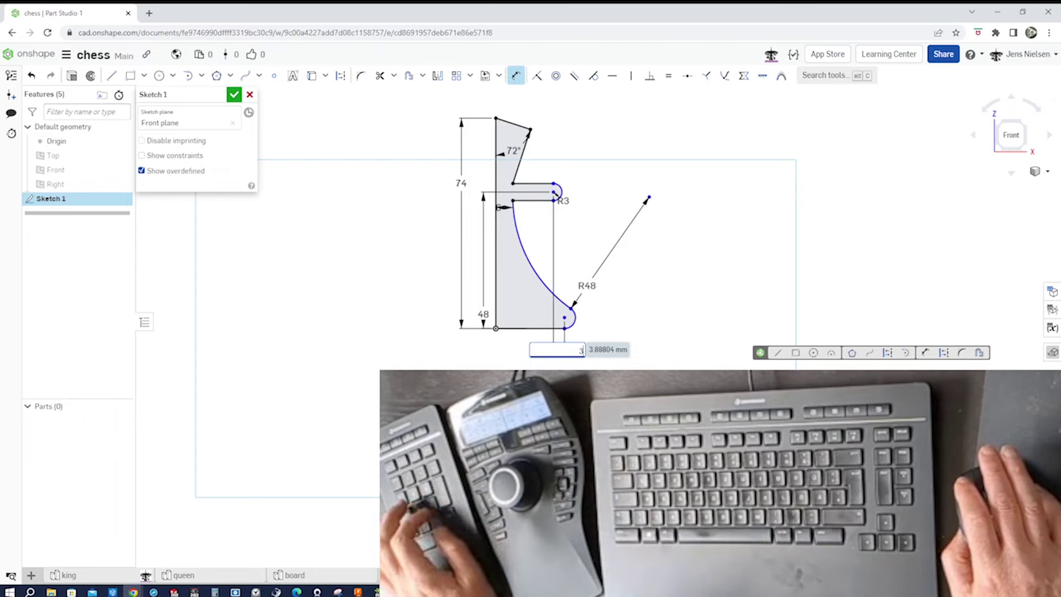
key("Return")
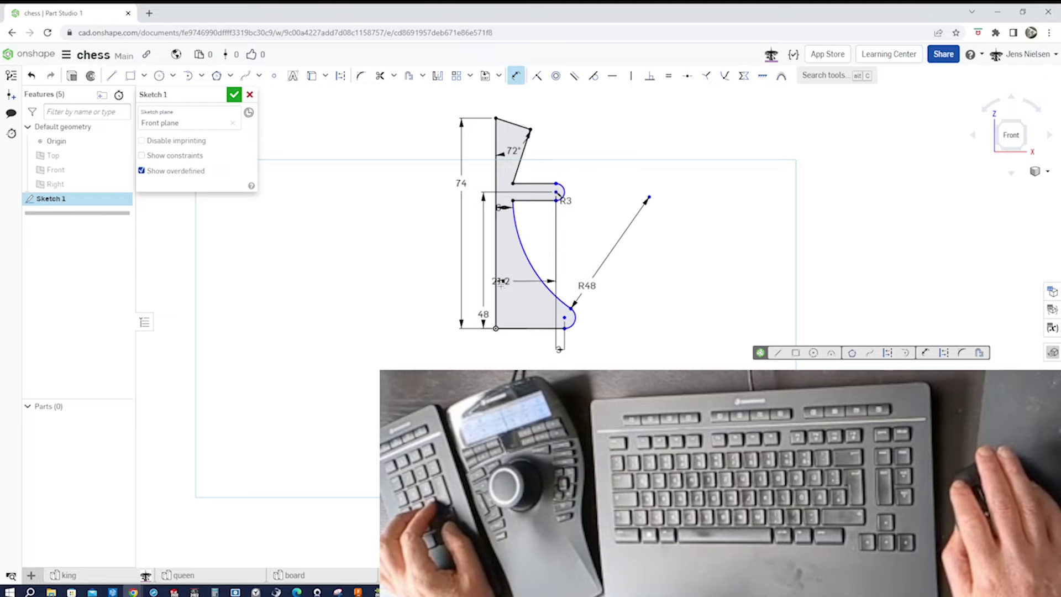
type("12")
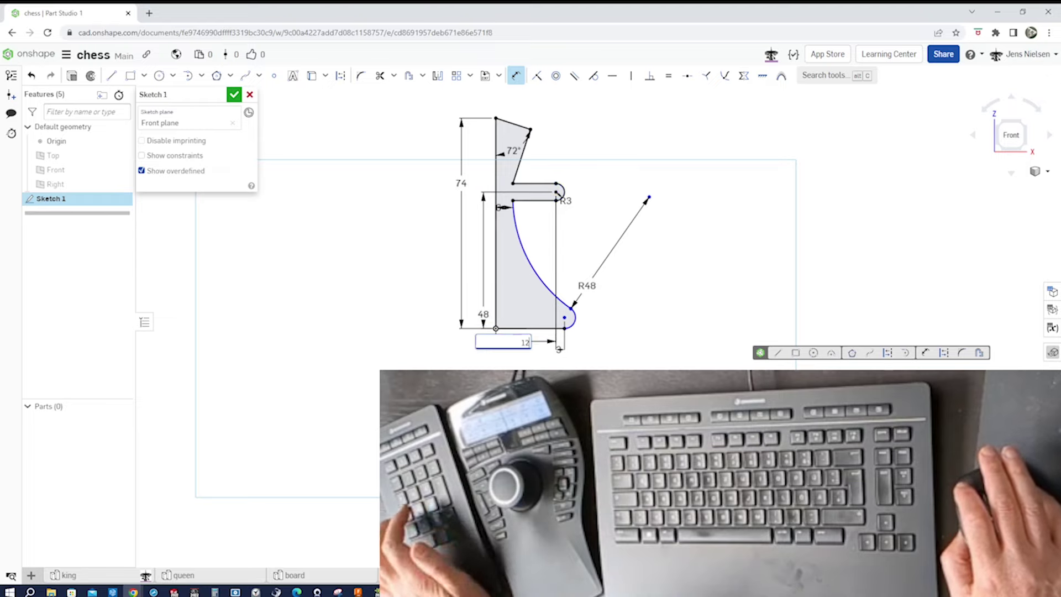
key("Return")
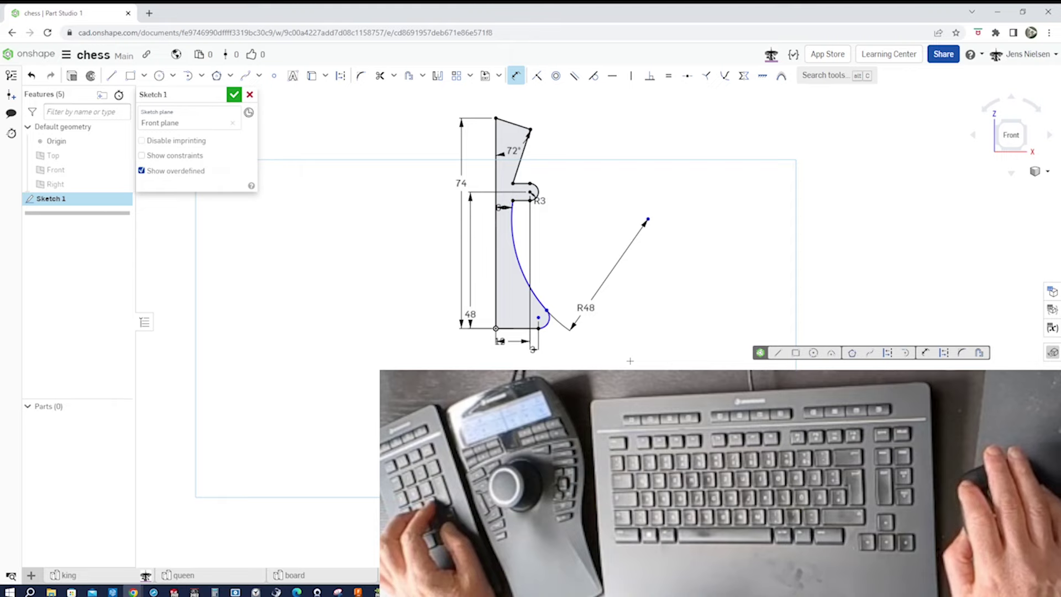
- Make the lower small arc equal in radius to the upper 3 mm arc
key("e")
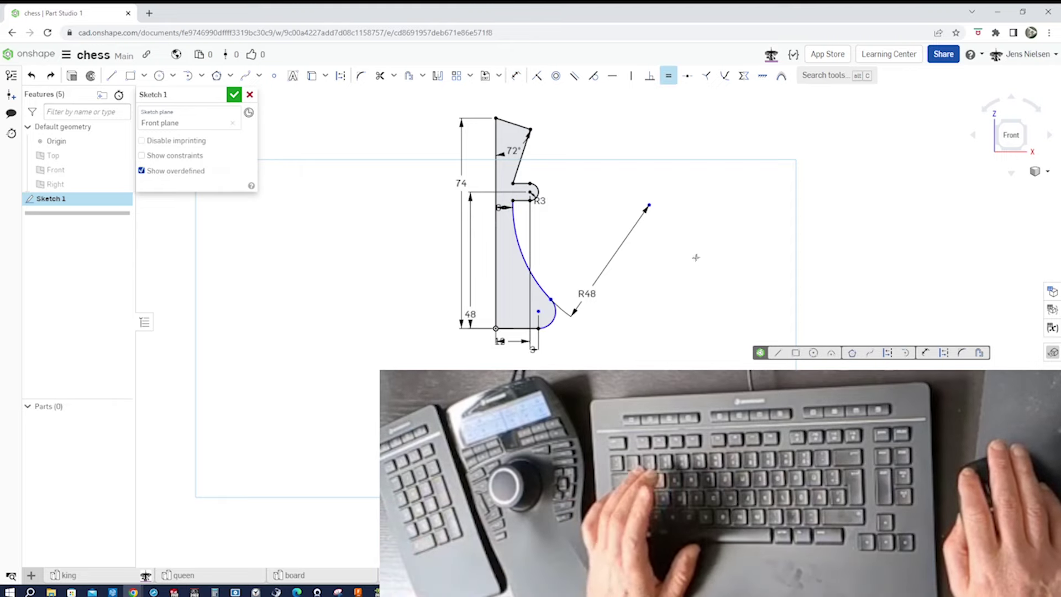
left_click(537, 190)
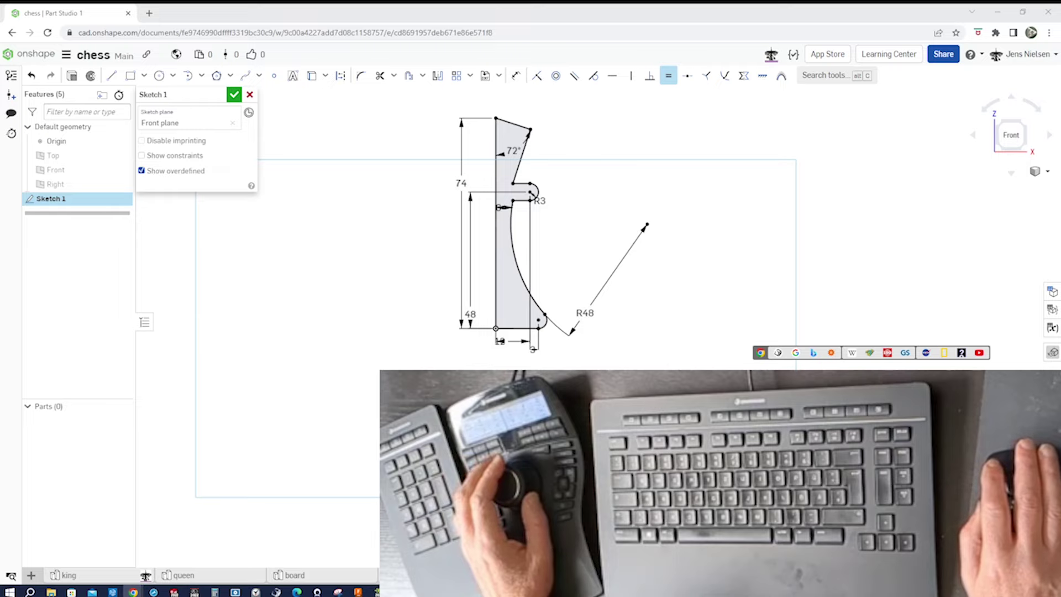
left_click(695, 288)
- Sketch a center point rectangle about 14.4 mm wide and 3.3 mm high, centred above the profile's top point
scroll(691, 274, "up", 5)
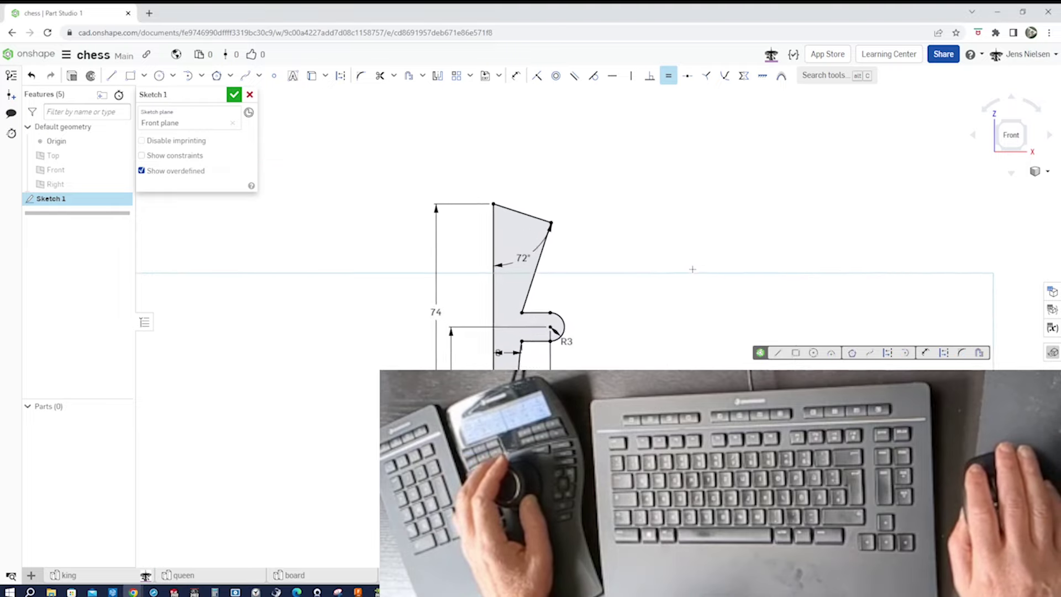
scroll(700, 249, "up", 2)
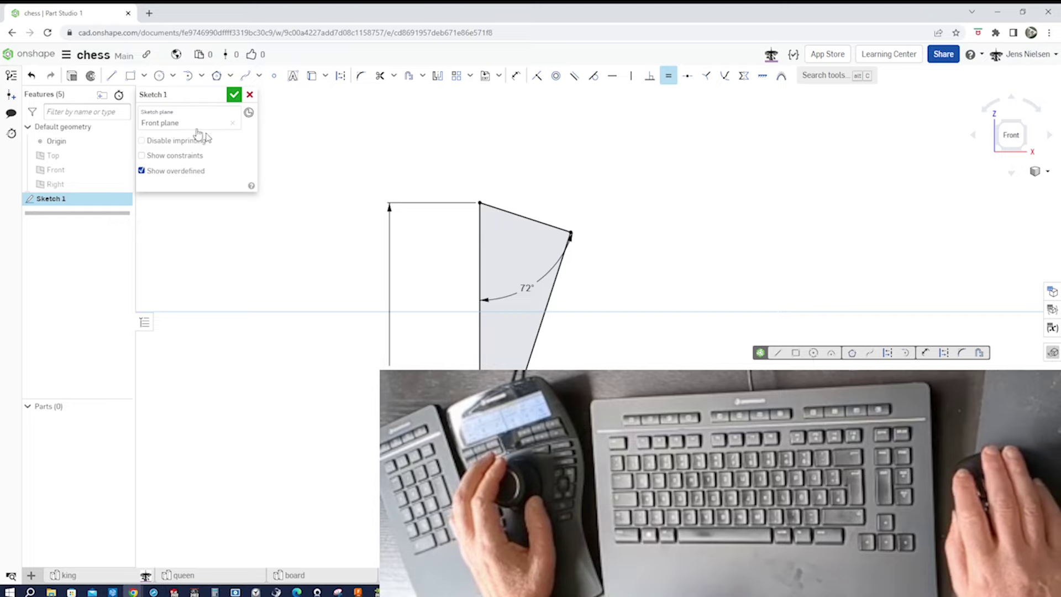
left_click(145, 76)
left_click(166, 111)
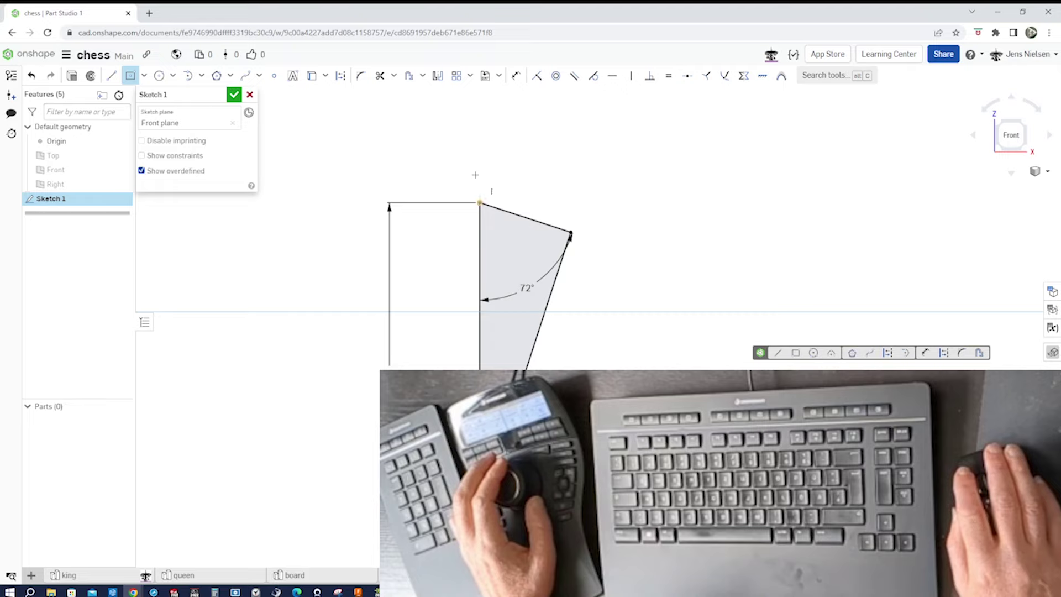
left_click(534, 186)
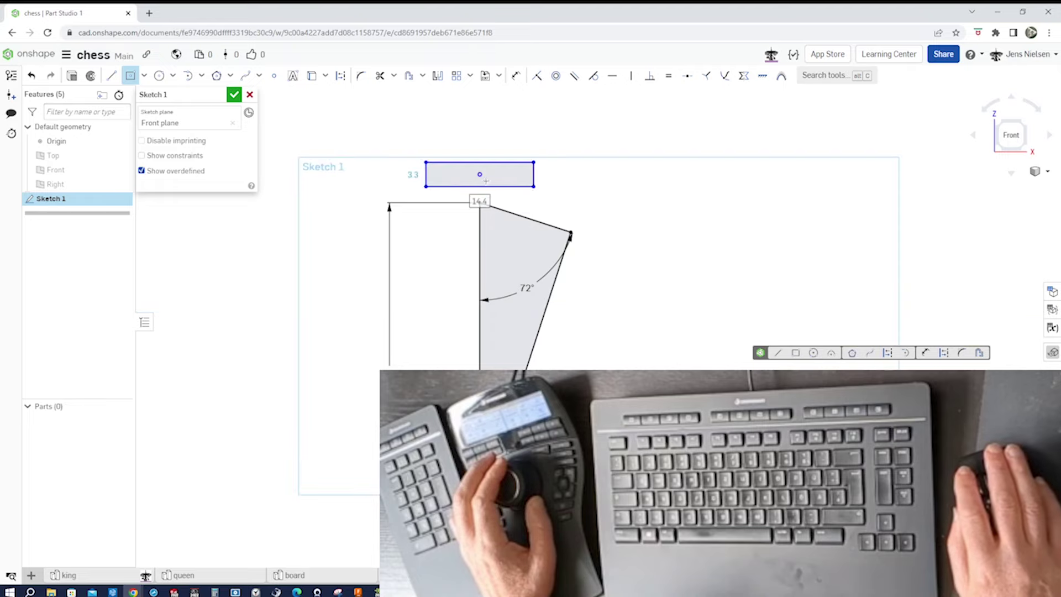
- Sketch an upright center point rectangle on the horizontal rectangle's centre and make the two rectangles' short sides equal
left_click(497, 129)
key("e")
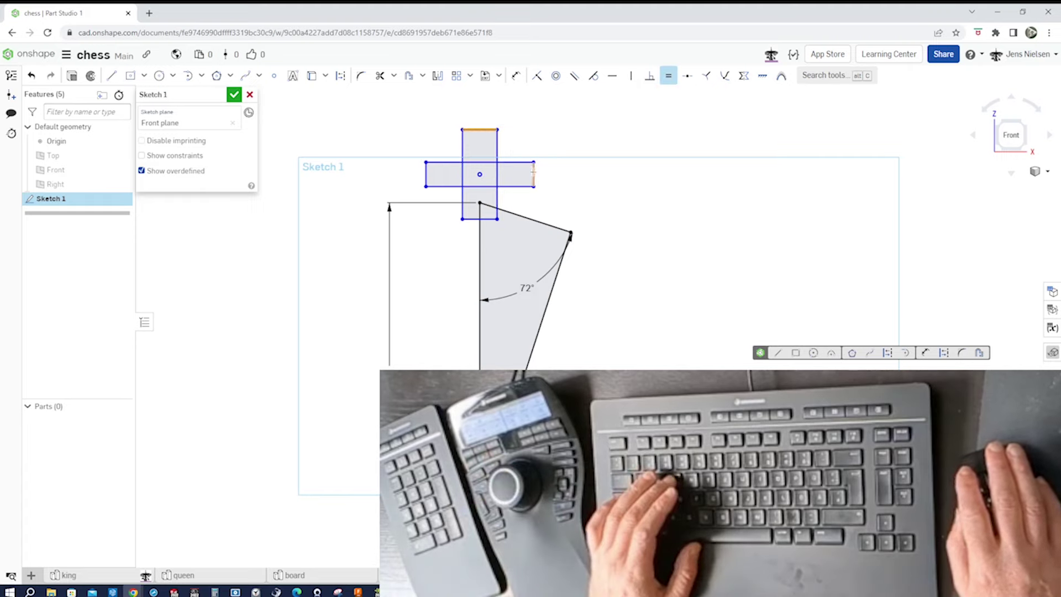
left_click(480, 129)
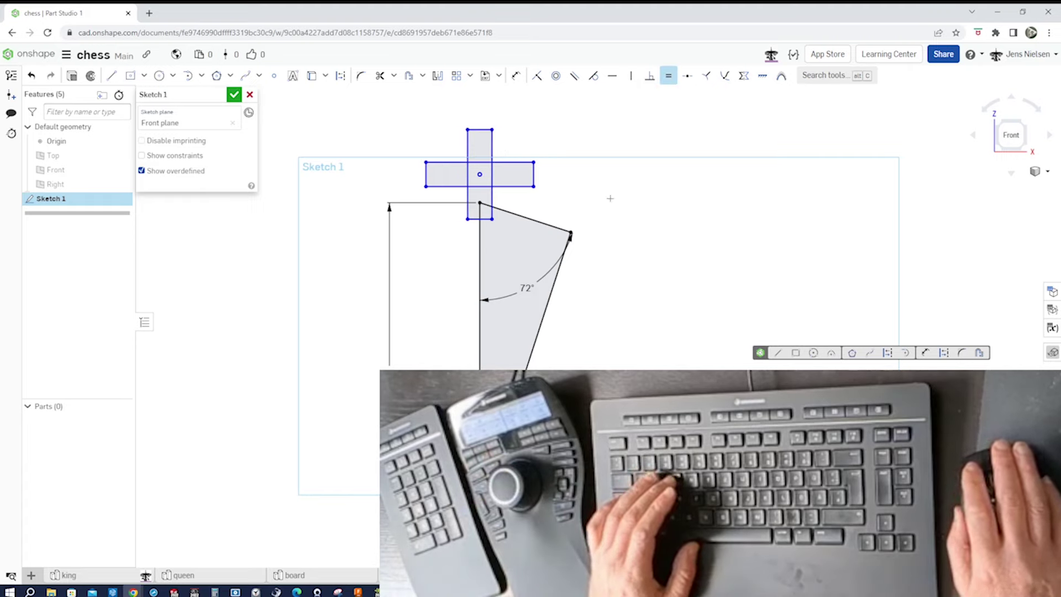
- Dimension the upright rectangle's width as 4 mm
key("u")
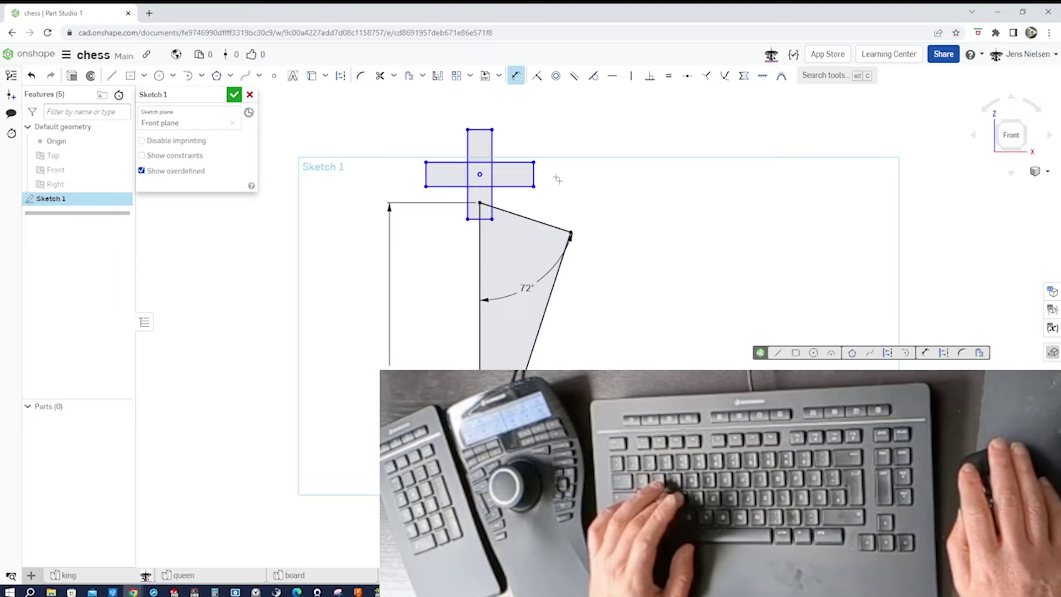
left_click(490, 129)
left_click(484, 118)
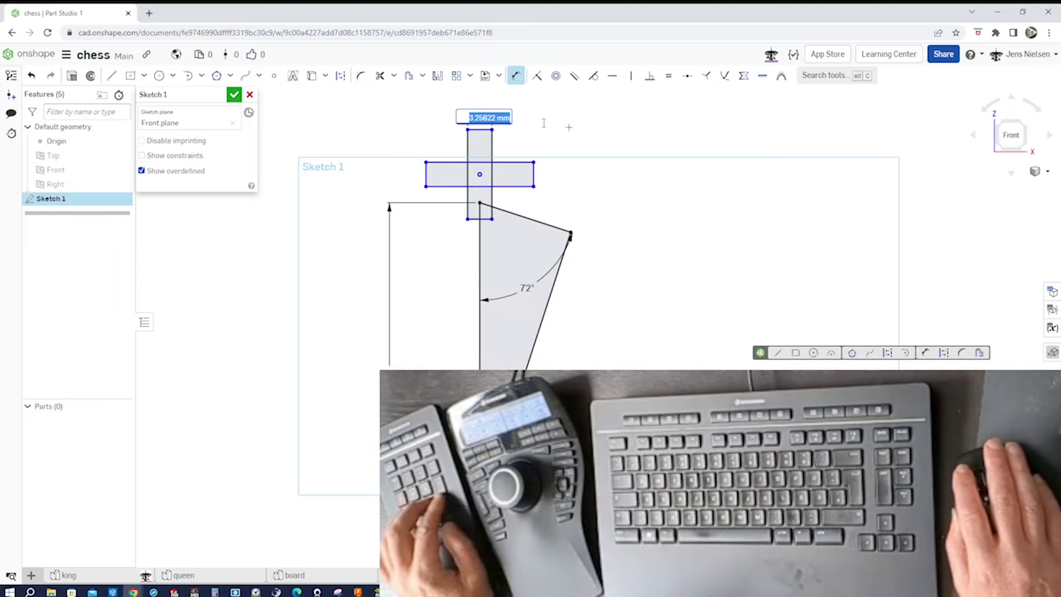
type("4")
key("Return")
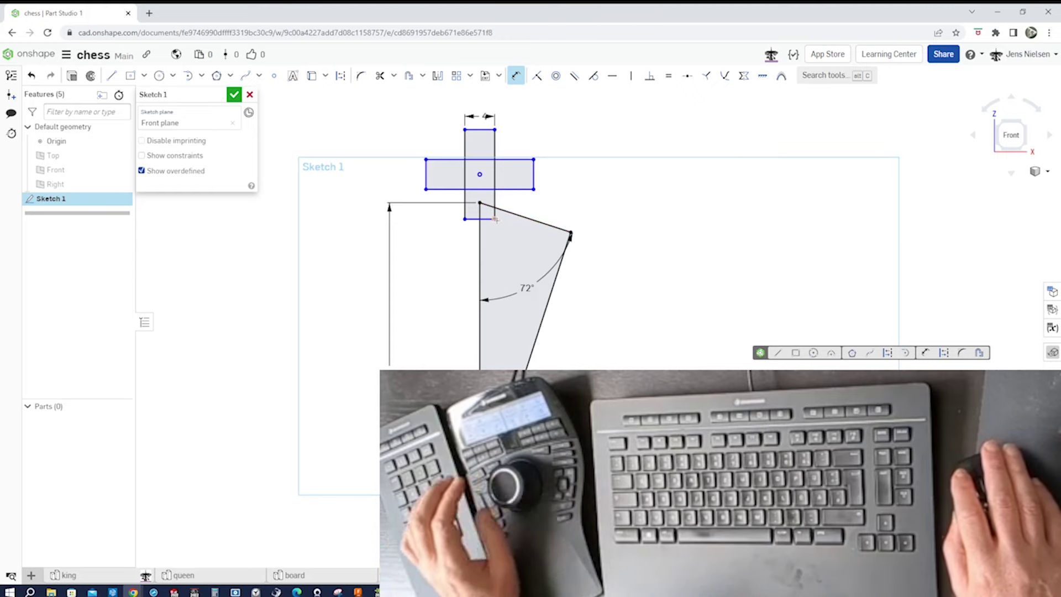
- Dimension the upright rectangle's lower edge 2 mm below the profile's top point and the rectangles' centre 4 mm above that point
left_click(480, 204)
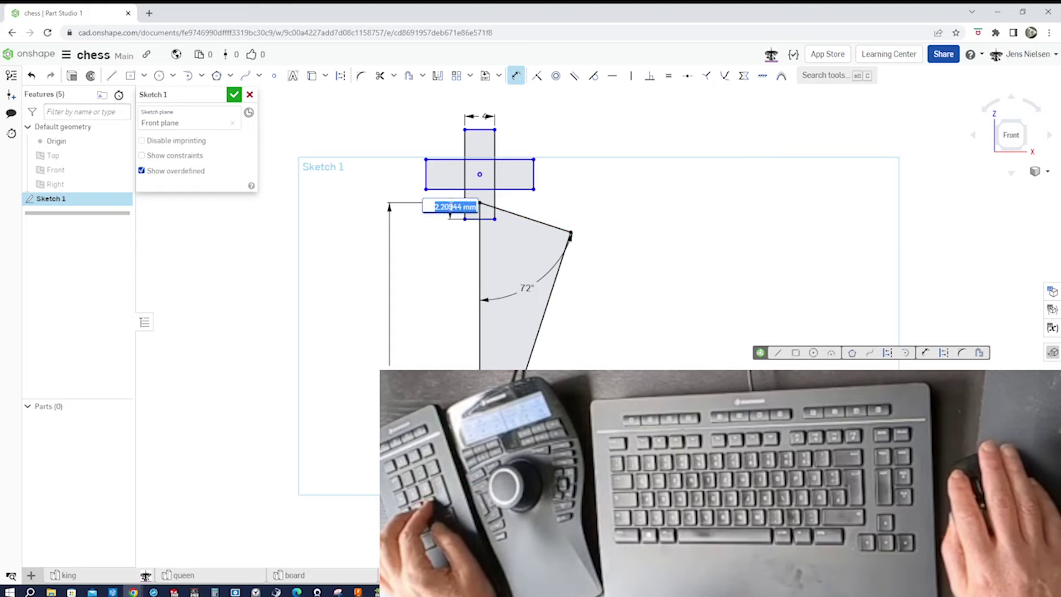
type("2")
key("Return")
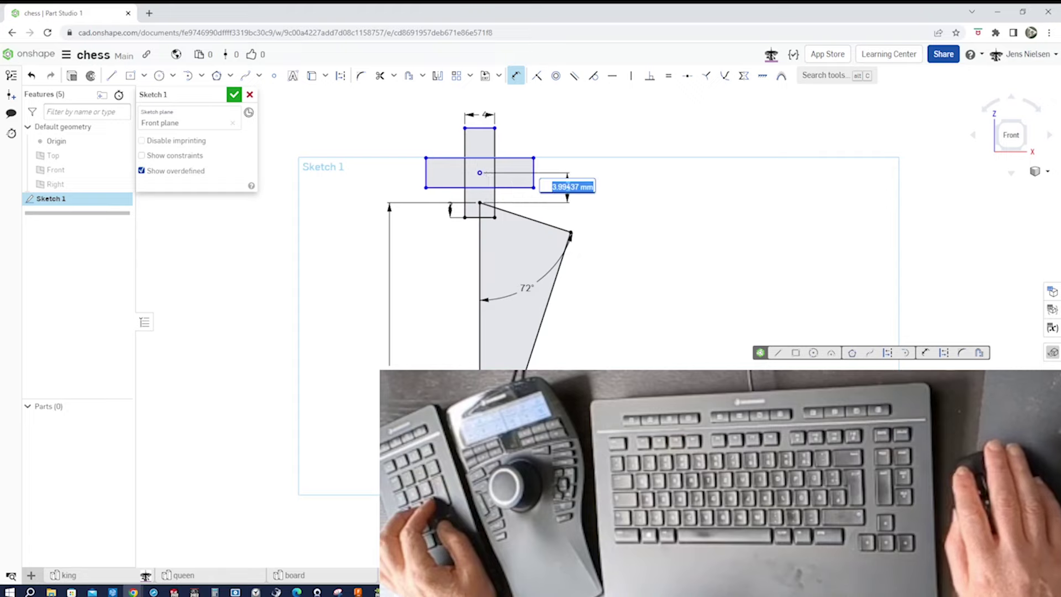
type("4")
key("Return")
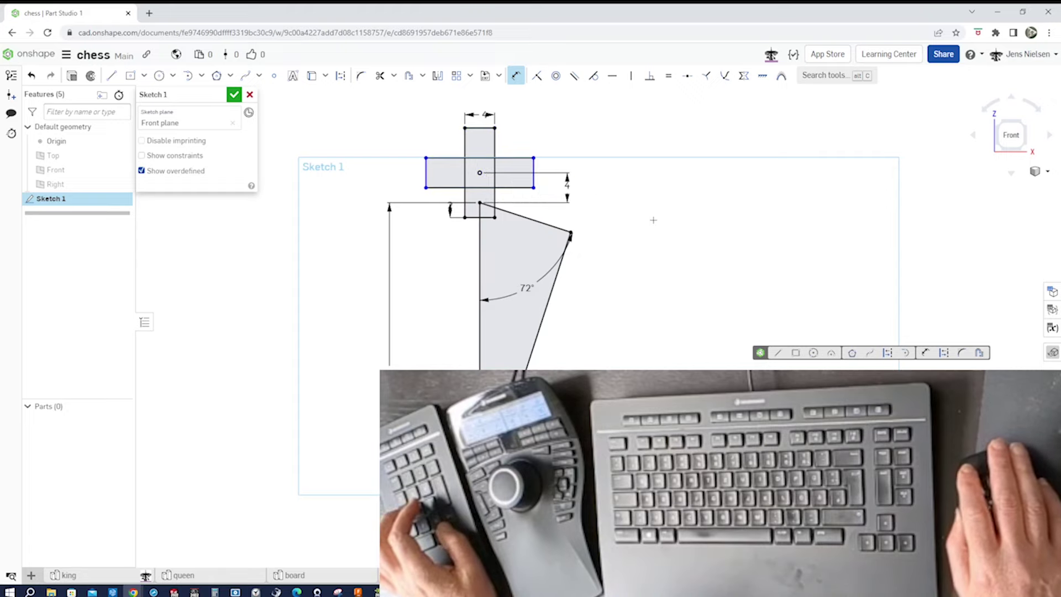
- Trim the overlapping rectangles into a cross outline with equal arms and finish the sketch
key("e")
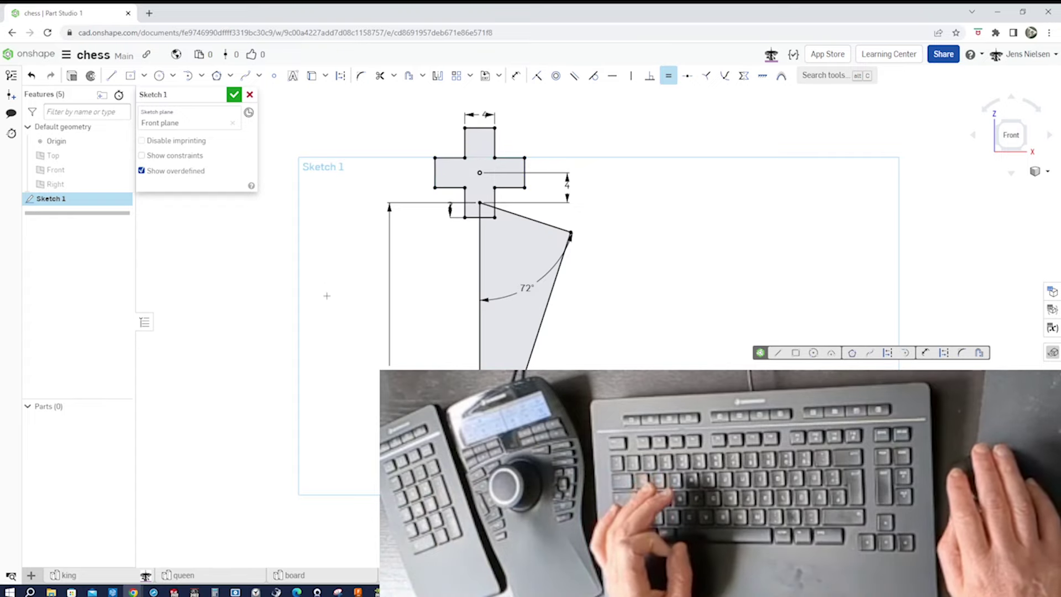
left_click(235, 95)
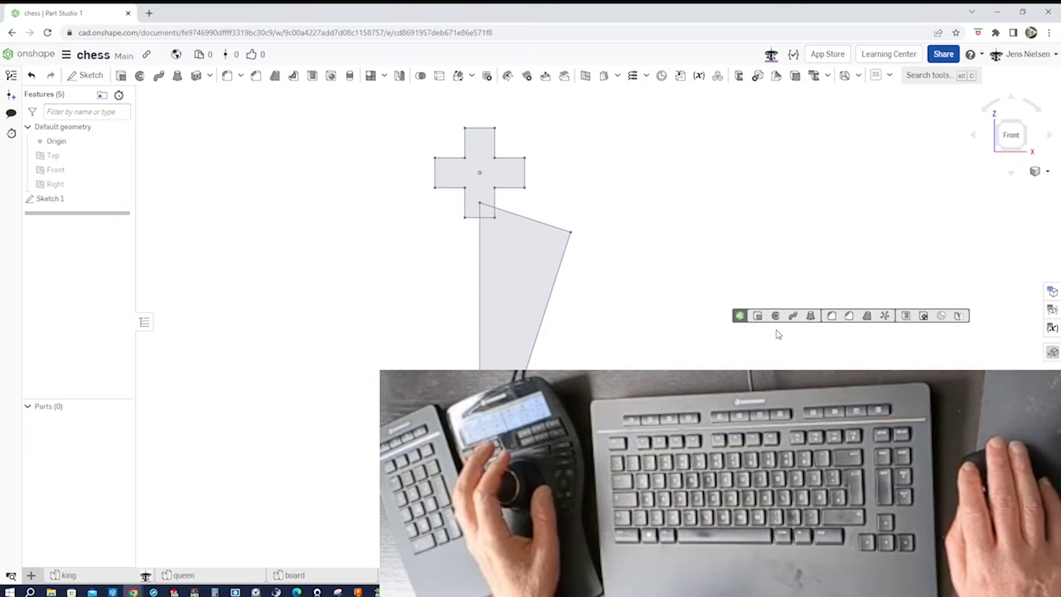
- Revolve the two regions of the chess piece profile as a full solid around the sketch's vertical axis line
key("shift+w")
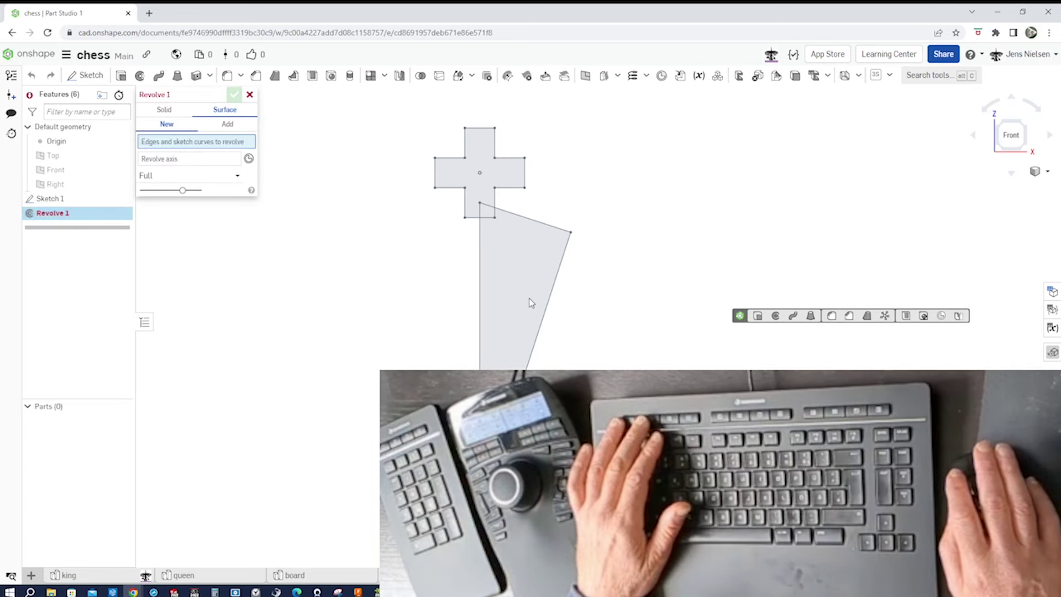
left_click(168, 111)
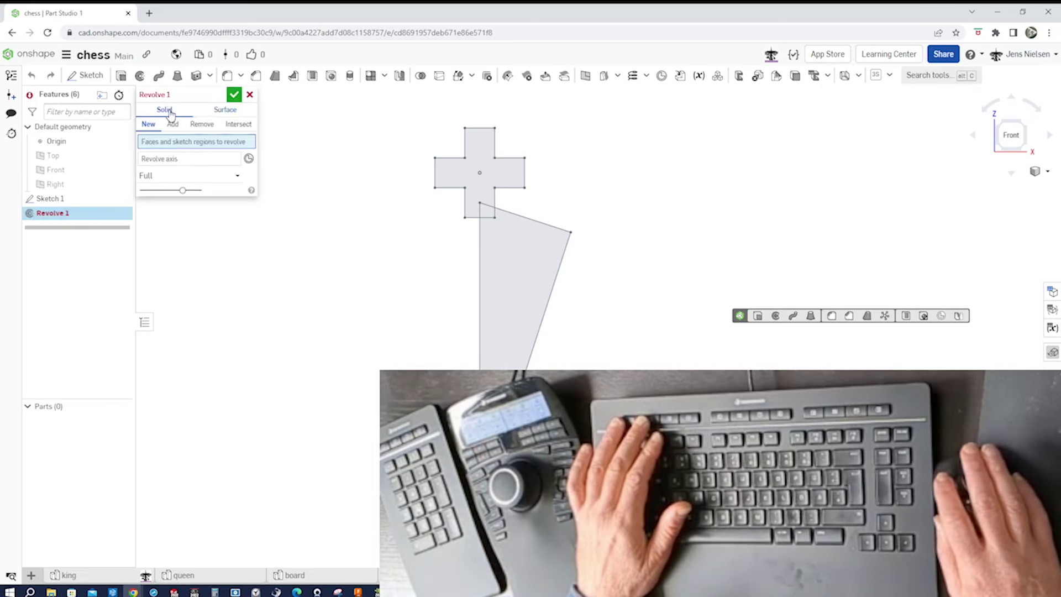
left_click(502, 261)
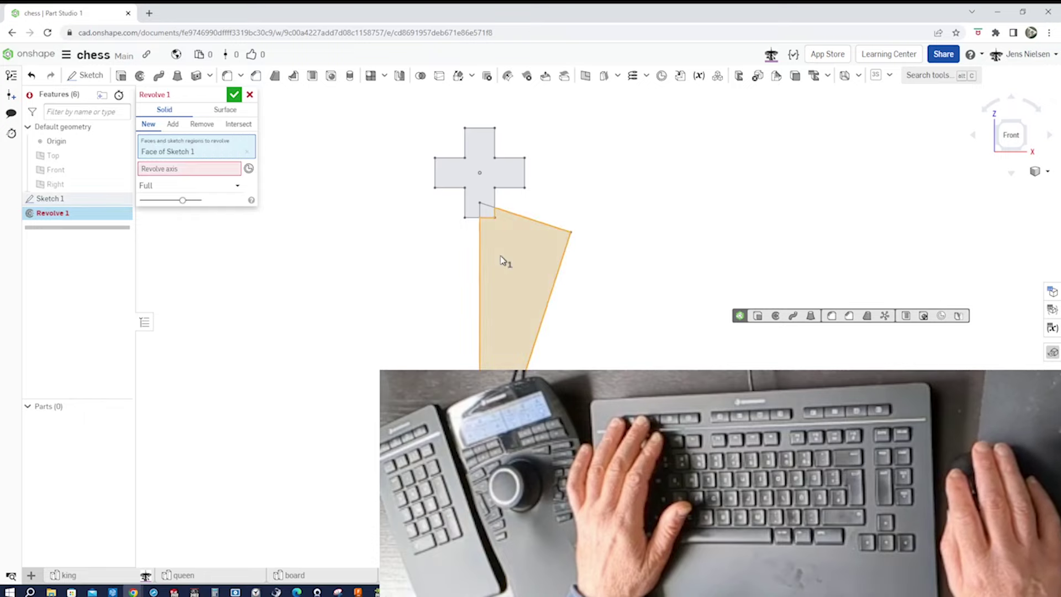
left_click(486, 215)
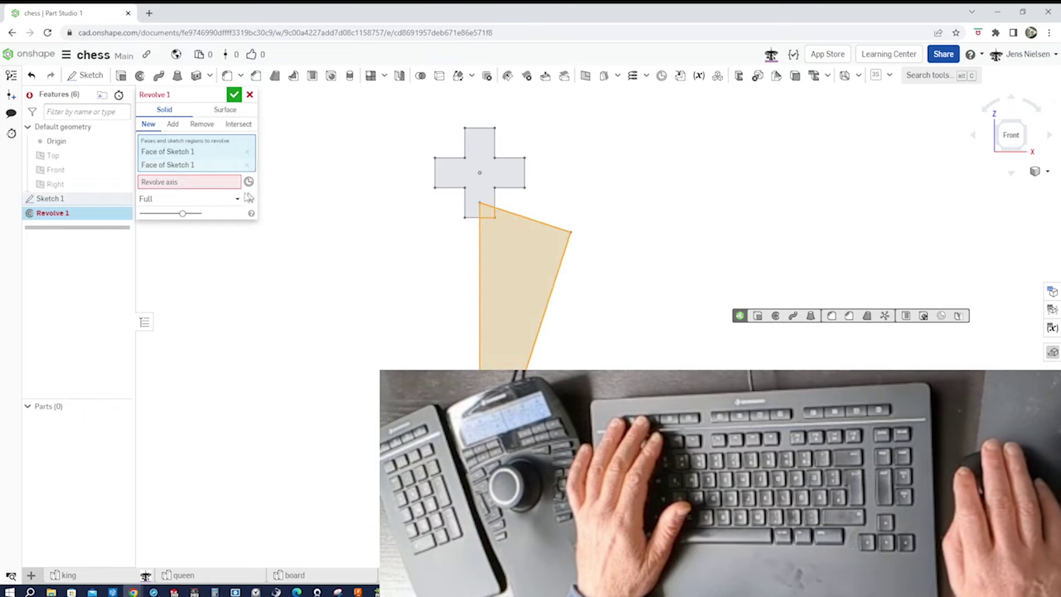
left_click(219, 182)
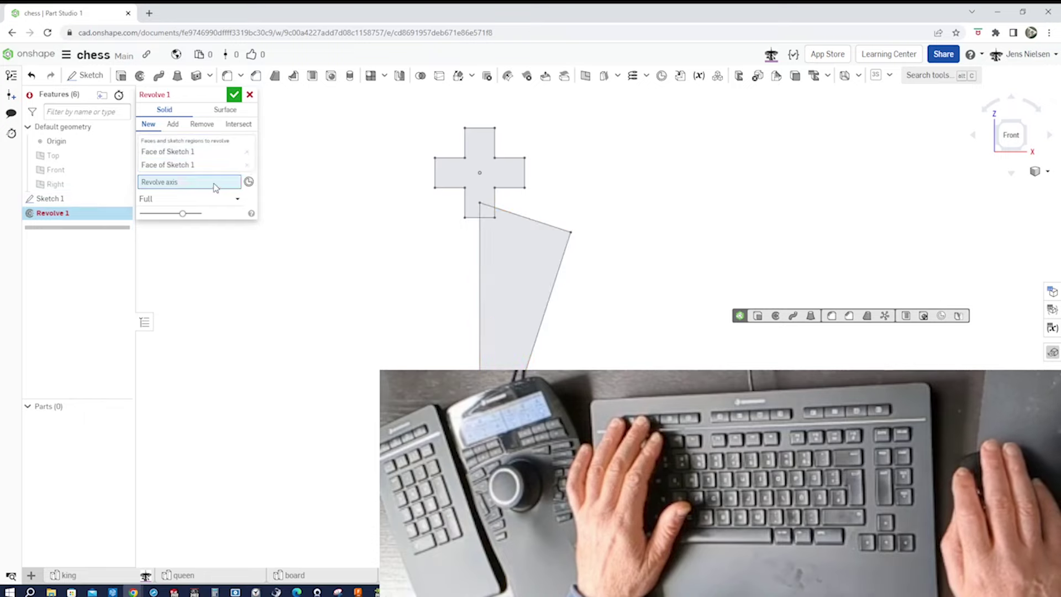
left_click(480, 299)
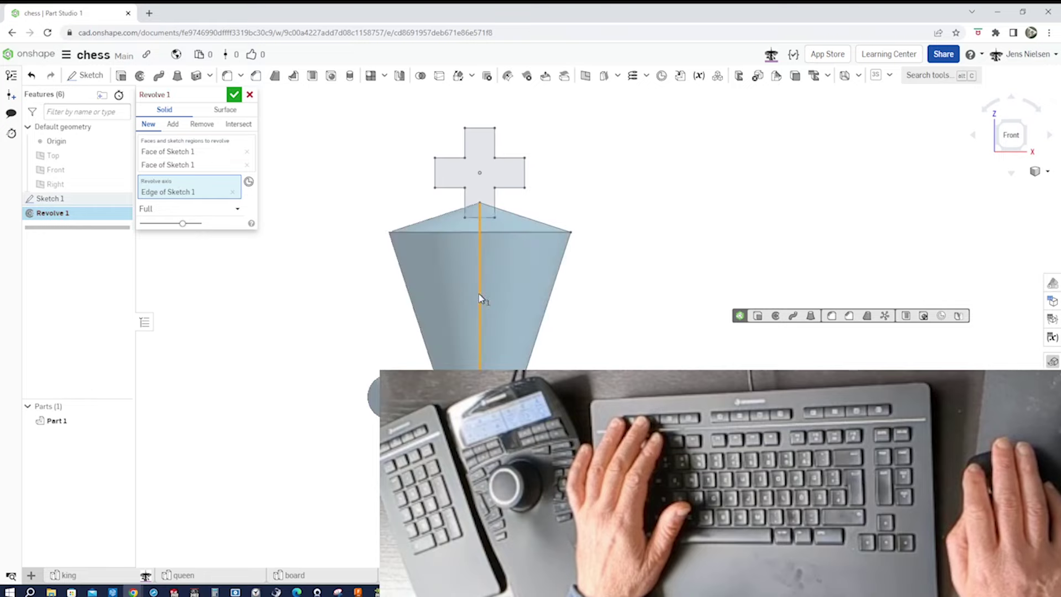
left_click(235, 95)
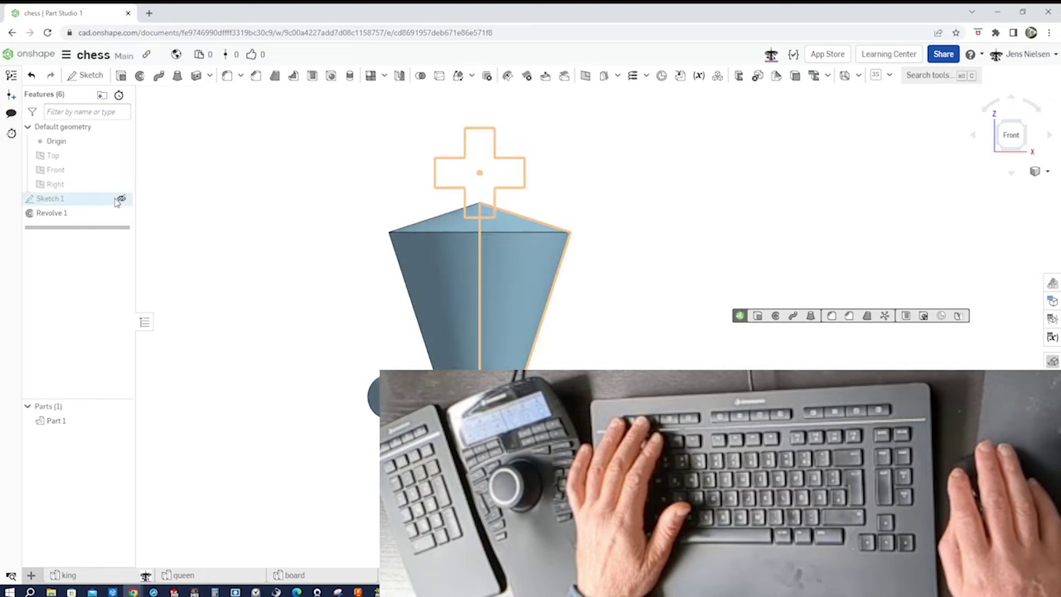
- Show Sketch 1 again and start a solid extrude of the cross, including its region hidden inside the revolved body
left_click(122, 199)
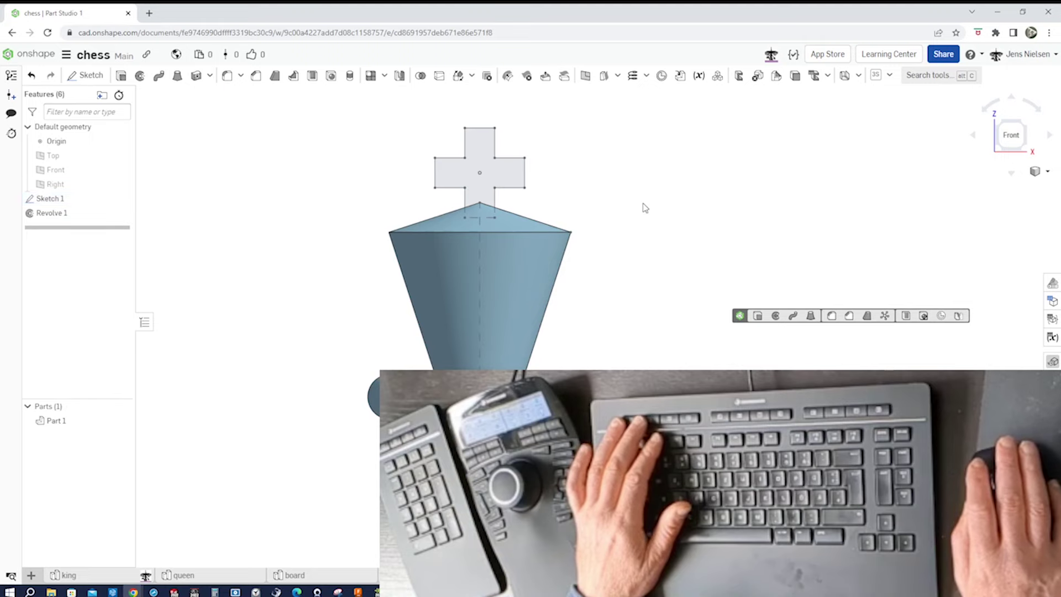
key("shift+e")
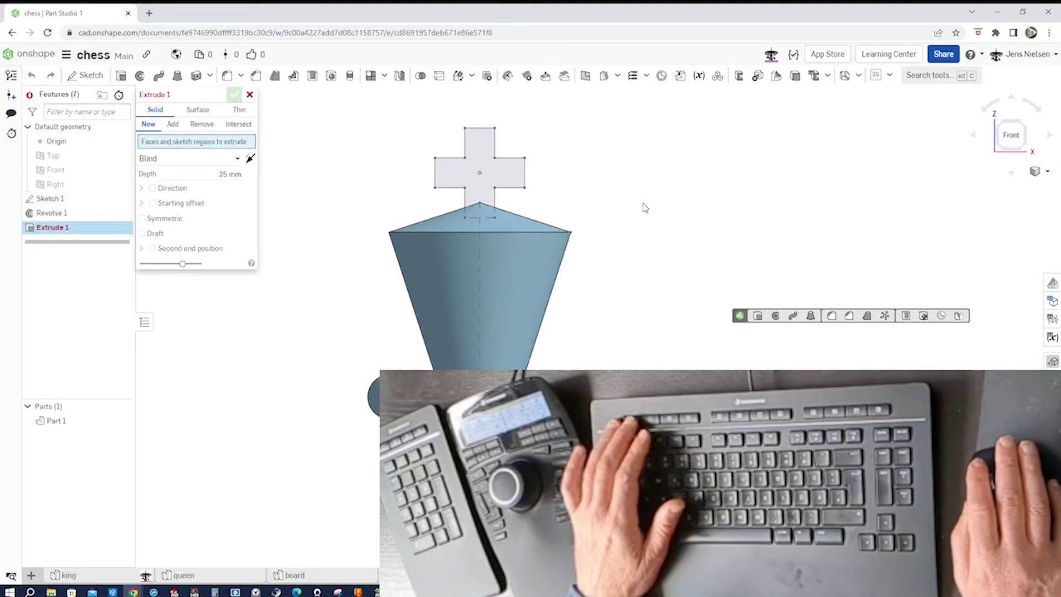
left_click(503, 179)
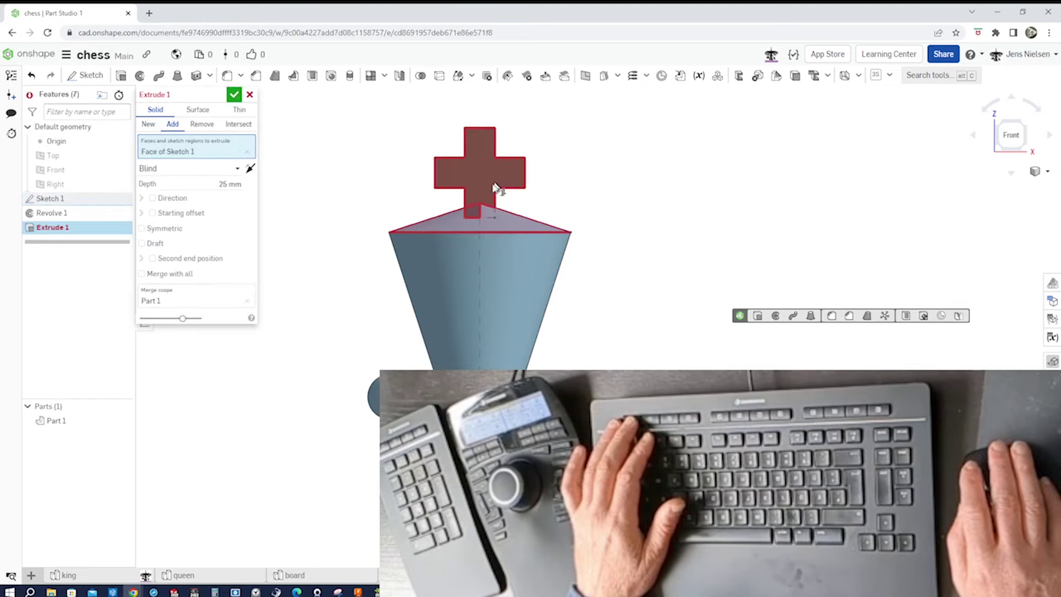
right_click(490, 214)
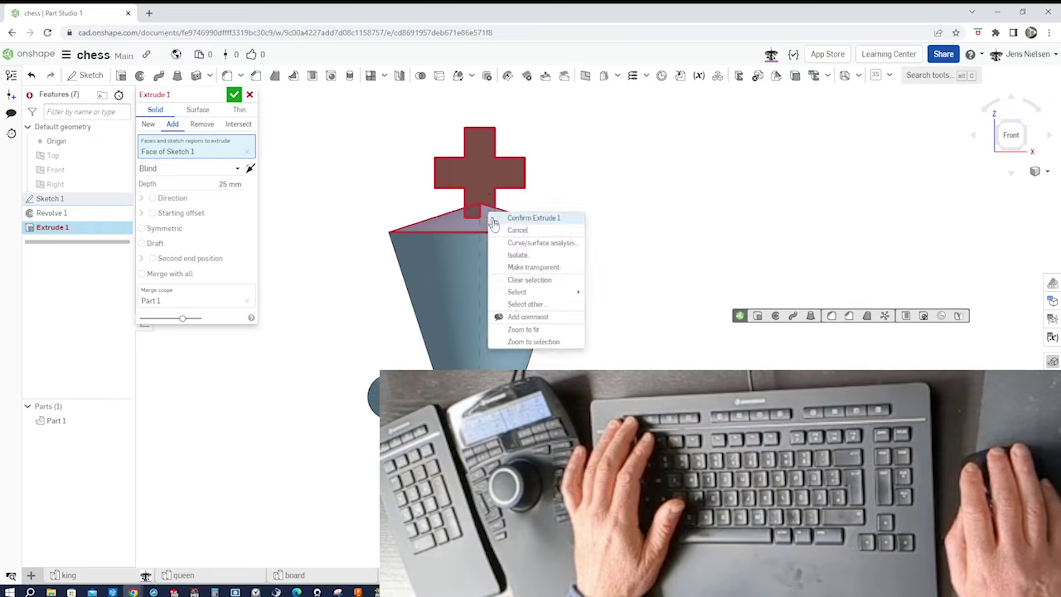
left_click(526, 304)
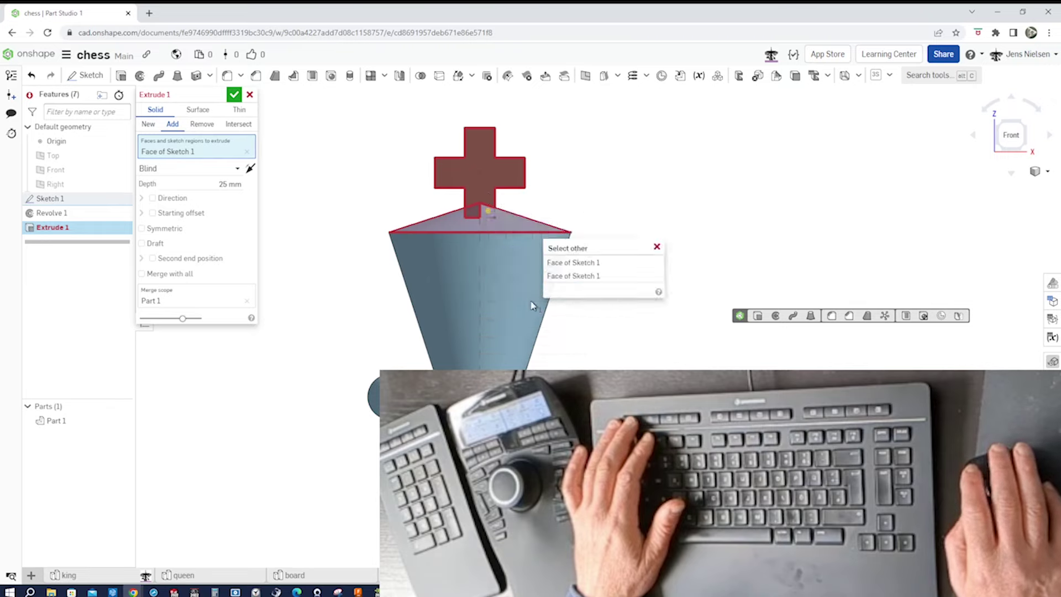
left_click(555, 276)
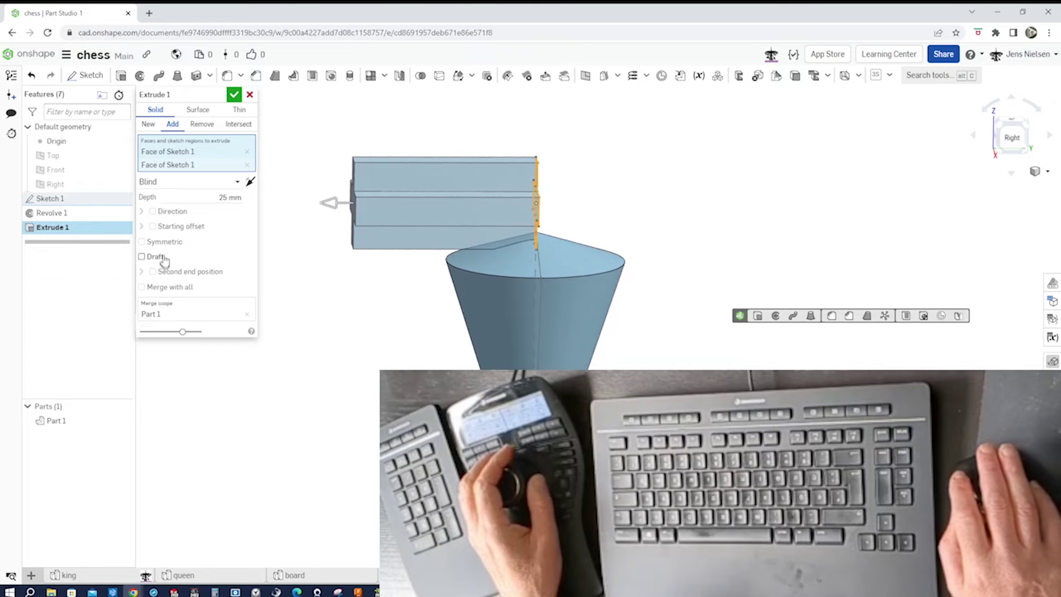
- Extrude the cross symmetrically with a 4 mm depth, added to Part 1, and hide Sketch 1
left_click(142, 242)
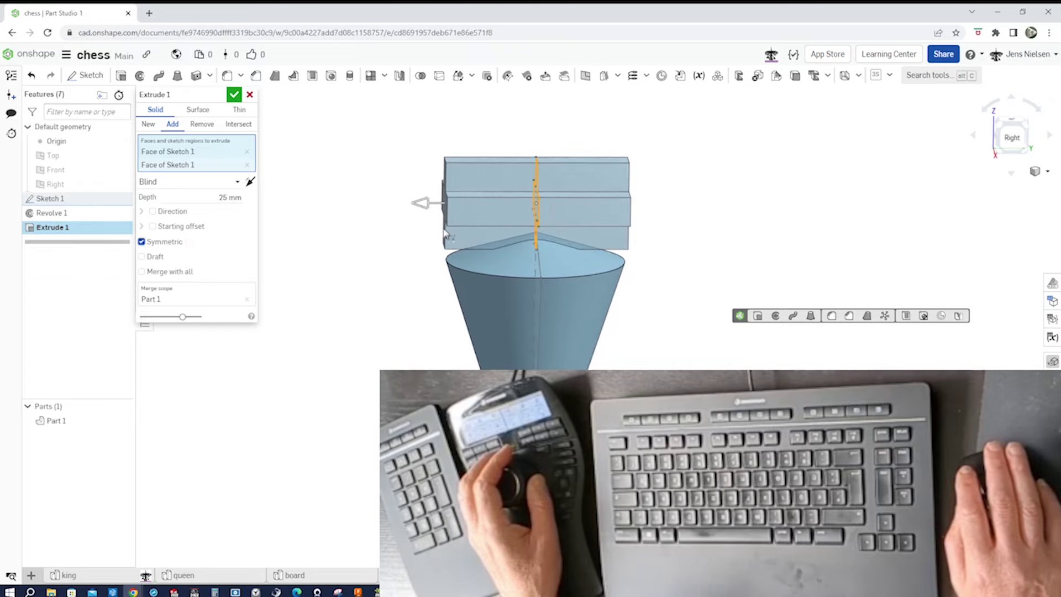
left_click_drag(424, 209, 471, 208)
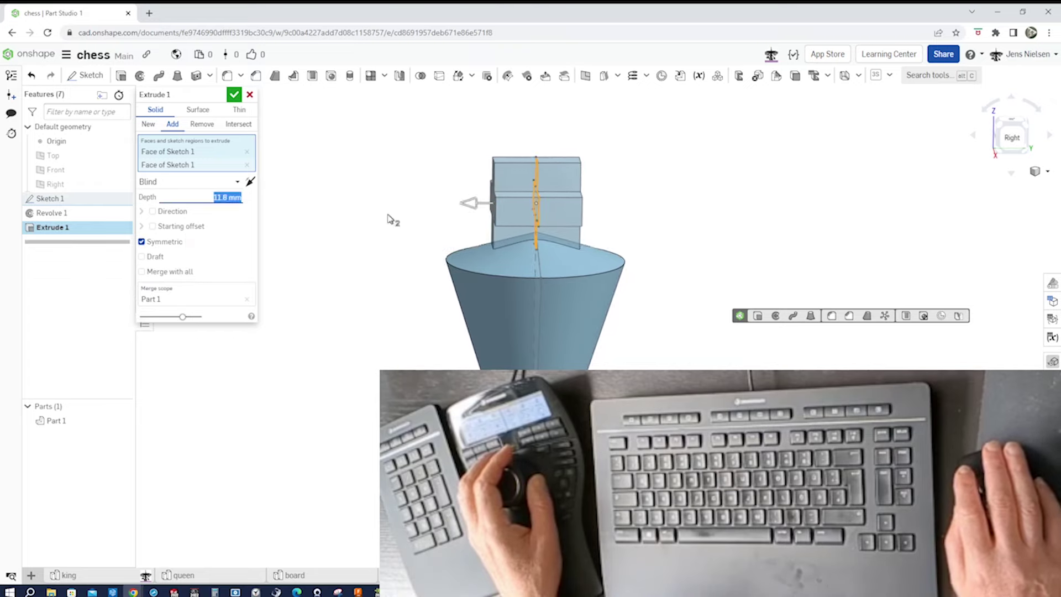
type("4")
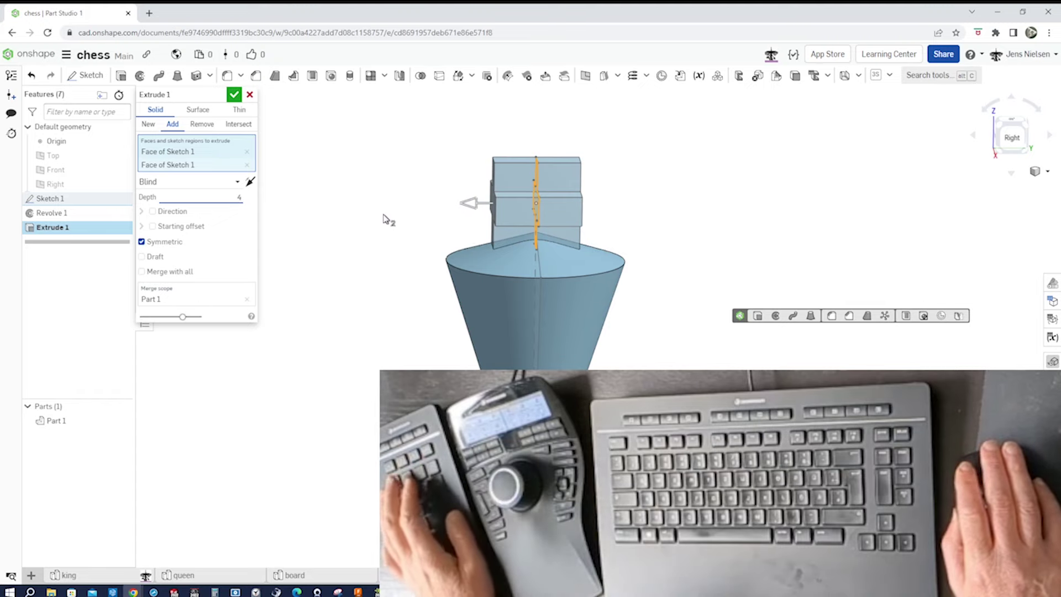
key("Return")
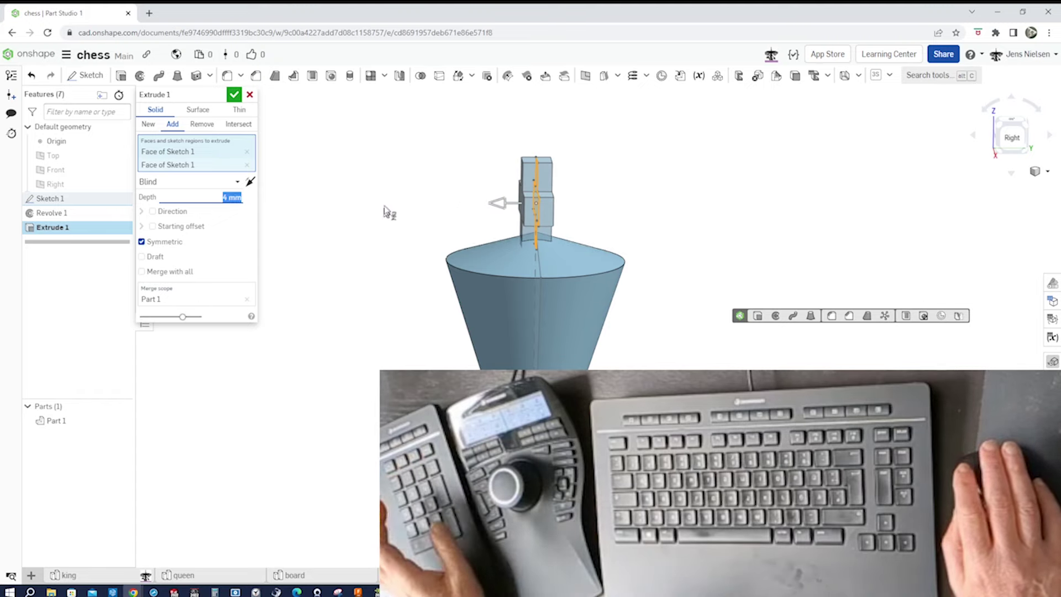
left_click(234, 95)
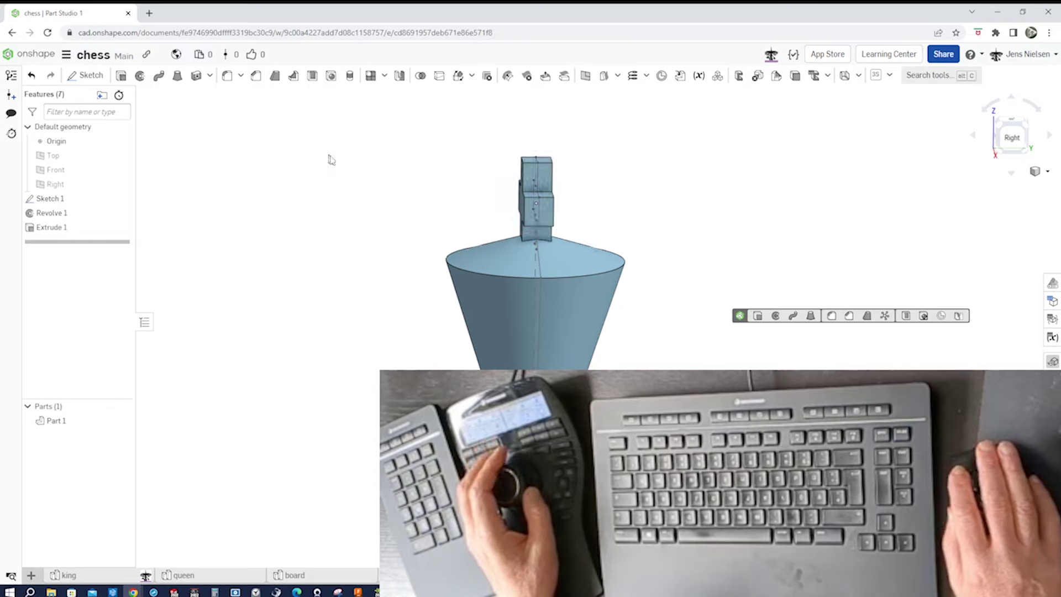
left_click(118, 199)
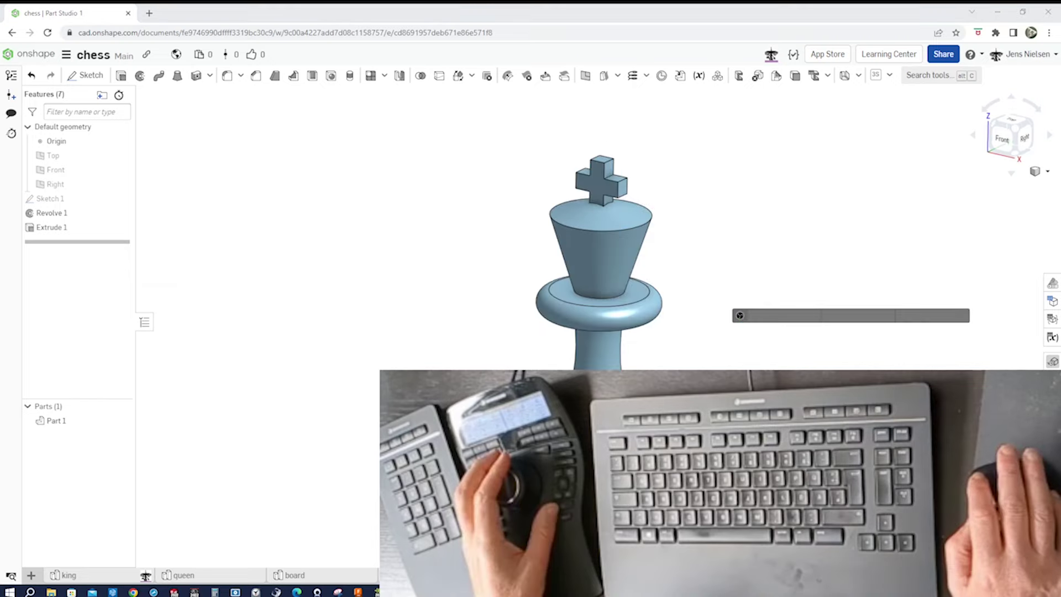
- Switch to the 3Dconnexion settings, choose the CadMouse Pro Wireless and review its button assignments for the Onshape Part Studio
left_click(314, 443)
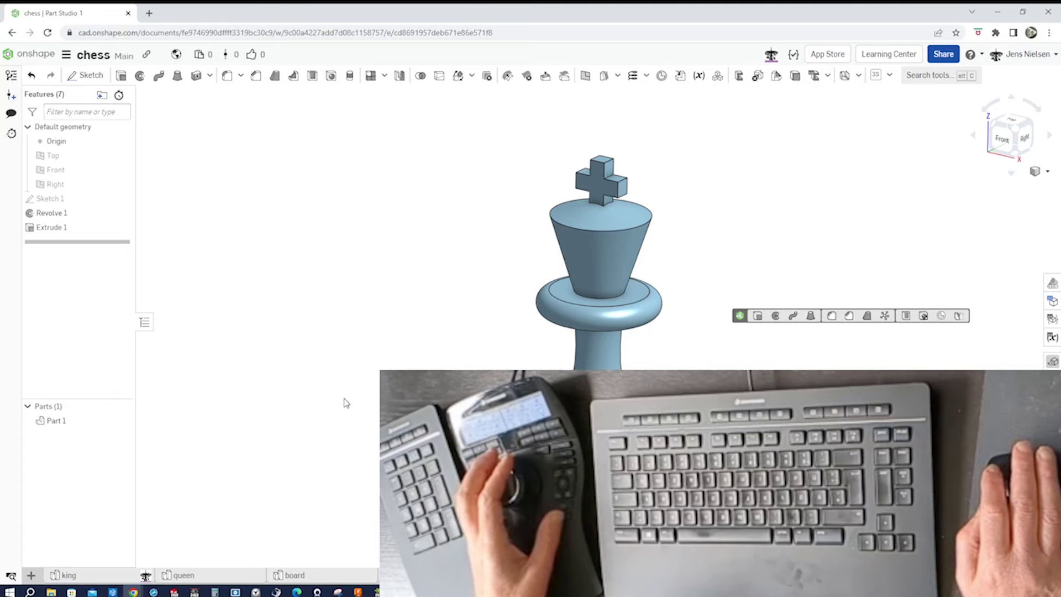
key("Menu")
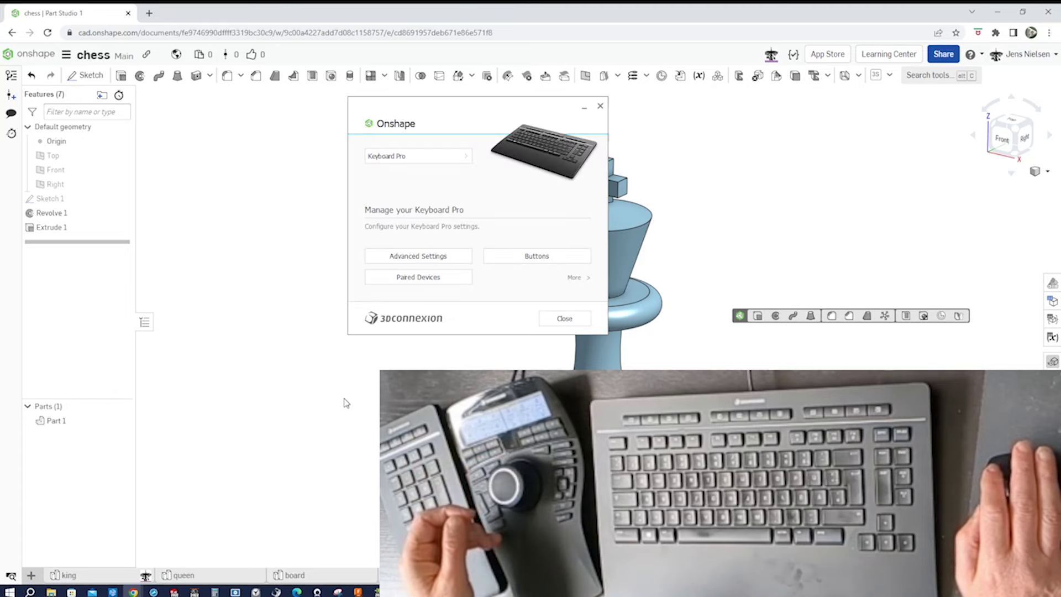
left_click(465, 159)
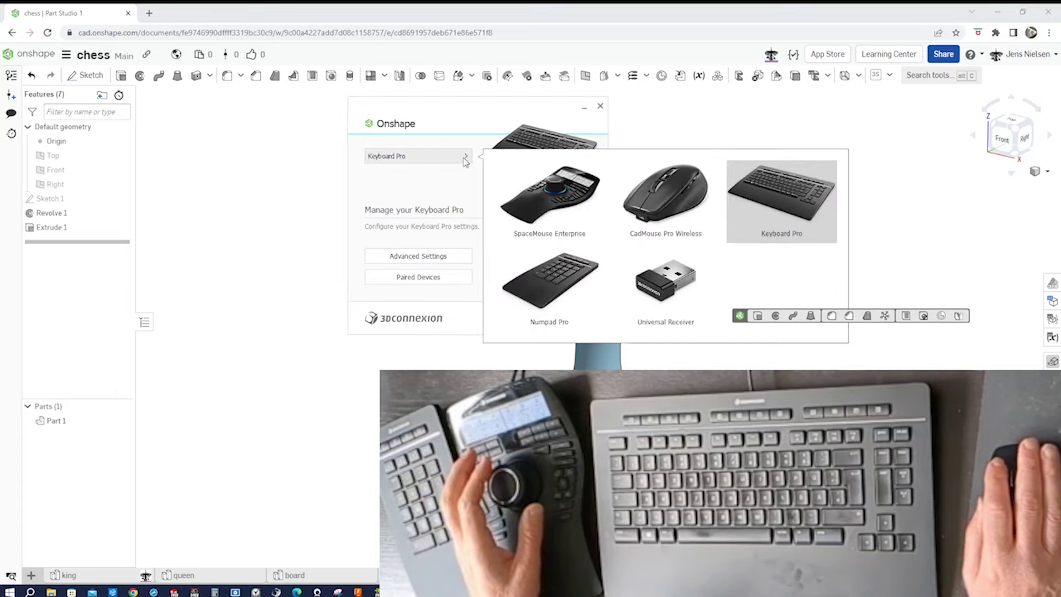
left_click(663, 202)
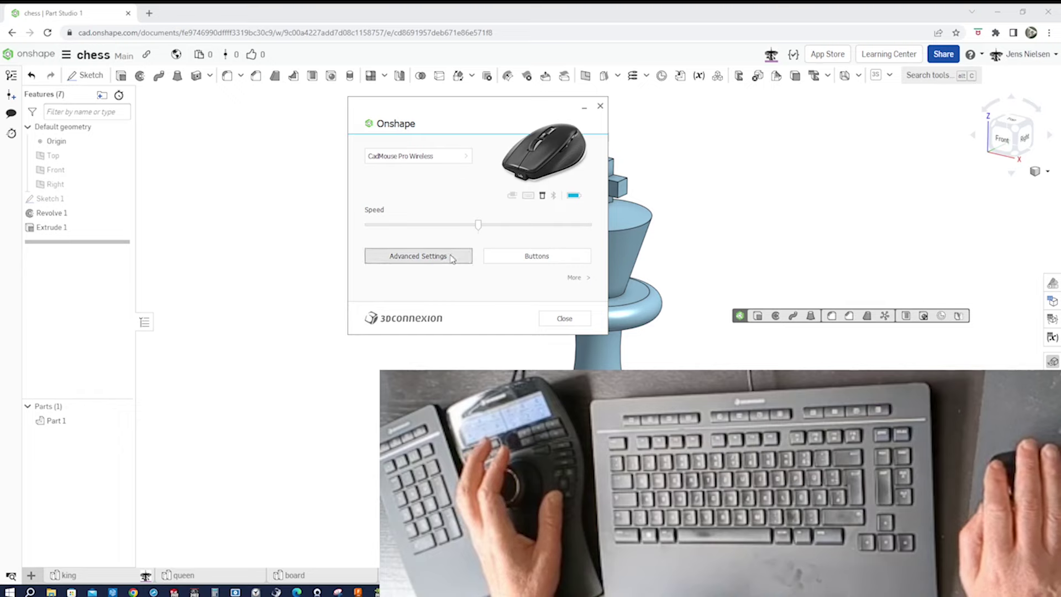
left_click(492, 256)
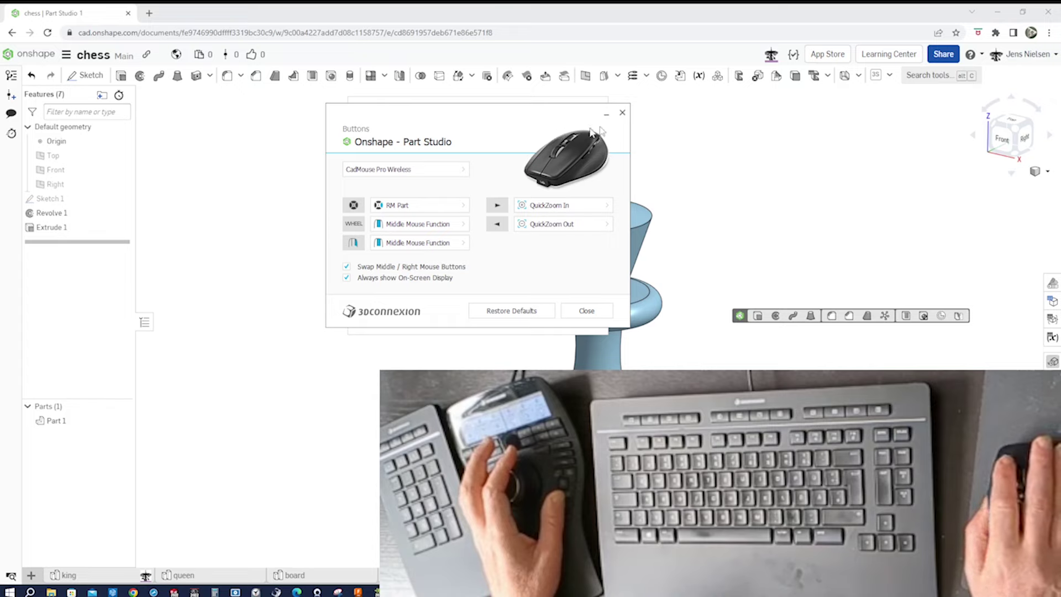
left_click(622, 113)
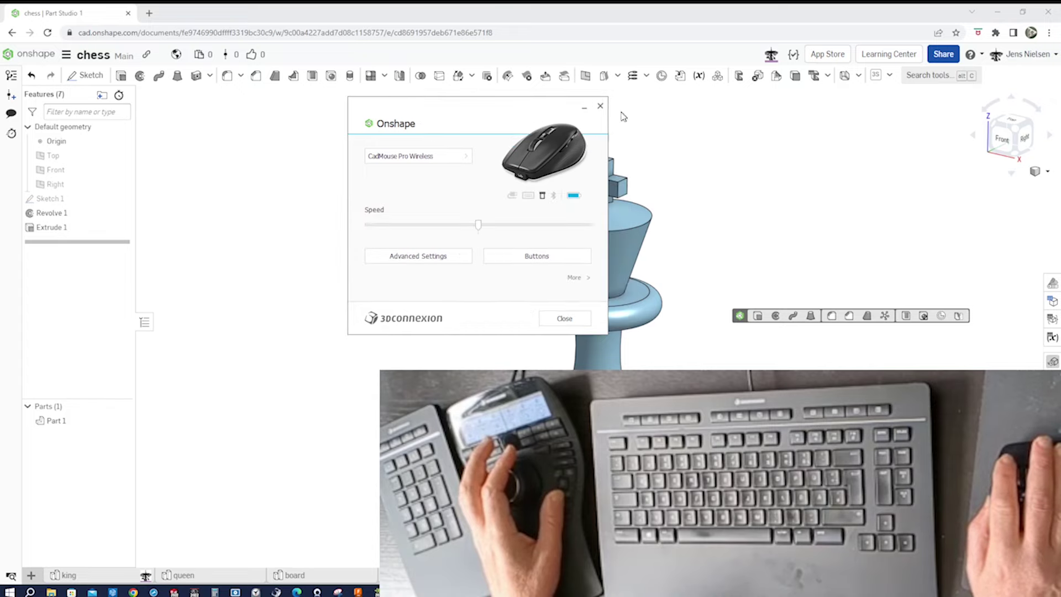
- Close the device settings and inspect the chess king at different zoom levels, fitting the whole model in view in between
left_click(605, 109)
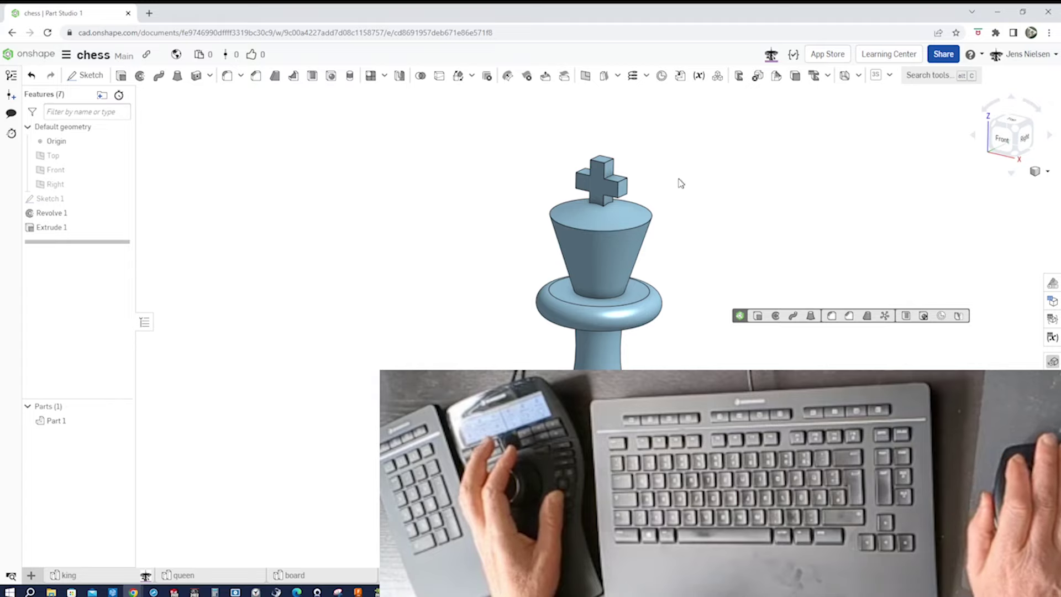
scroll(670, 181, "down", 8)
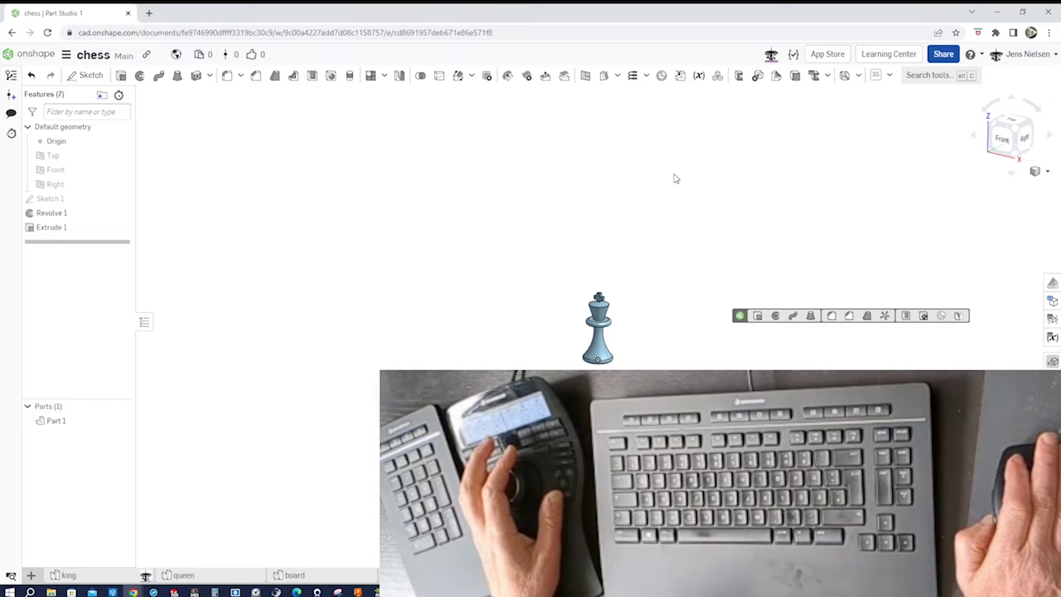
scroll(670, 180, "down", 8)
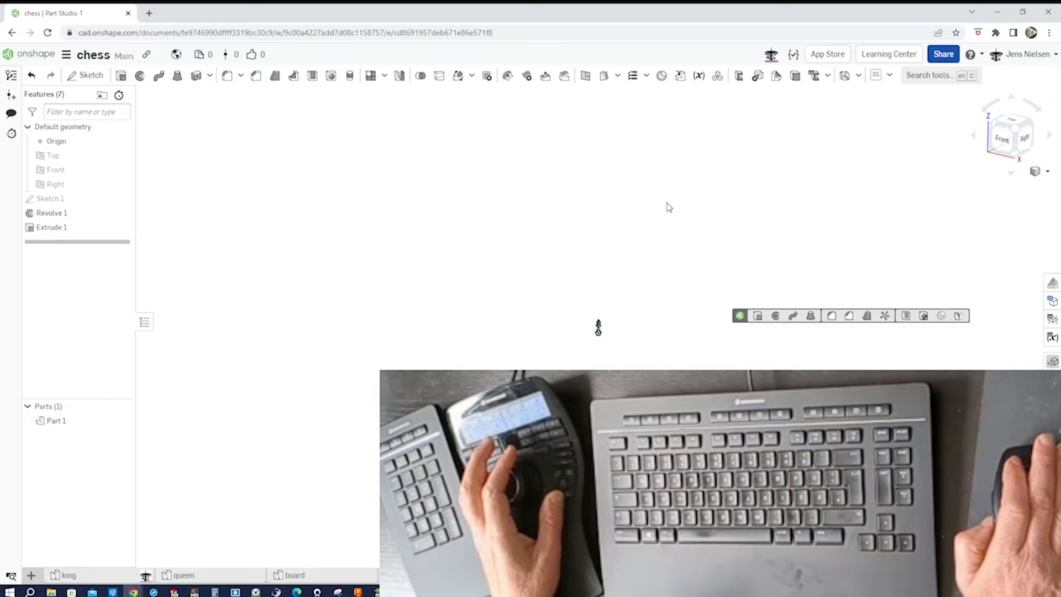
scroll(671, 207, "down", 10)
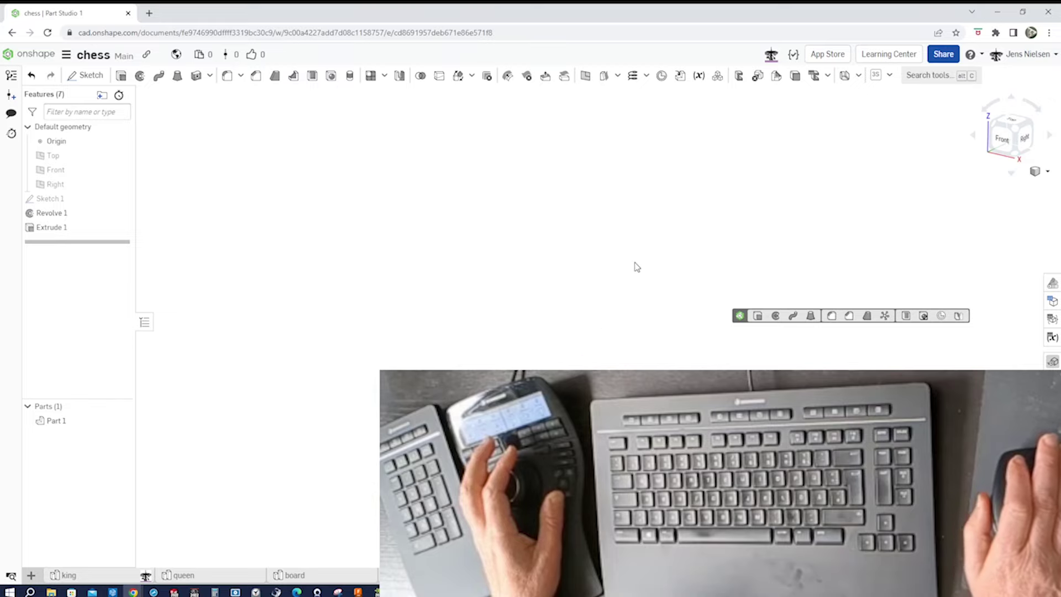
key("f")
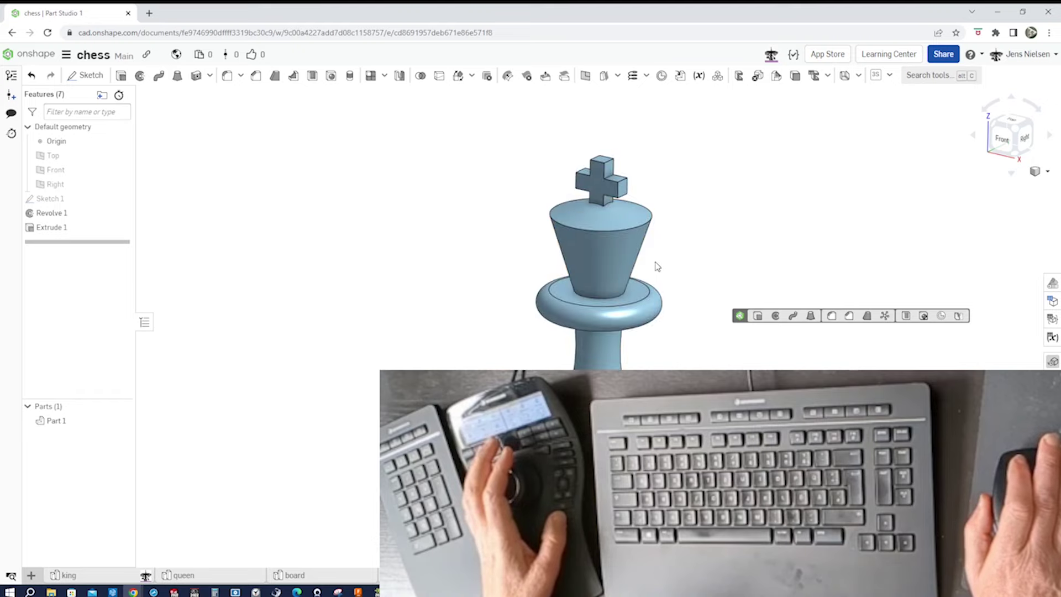
scroll(658, 268, "up", 8)
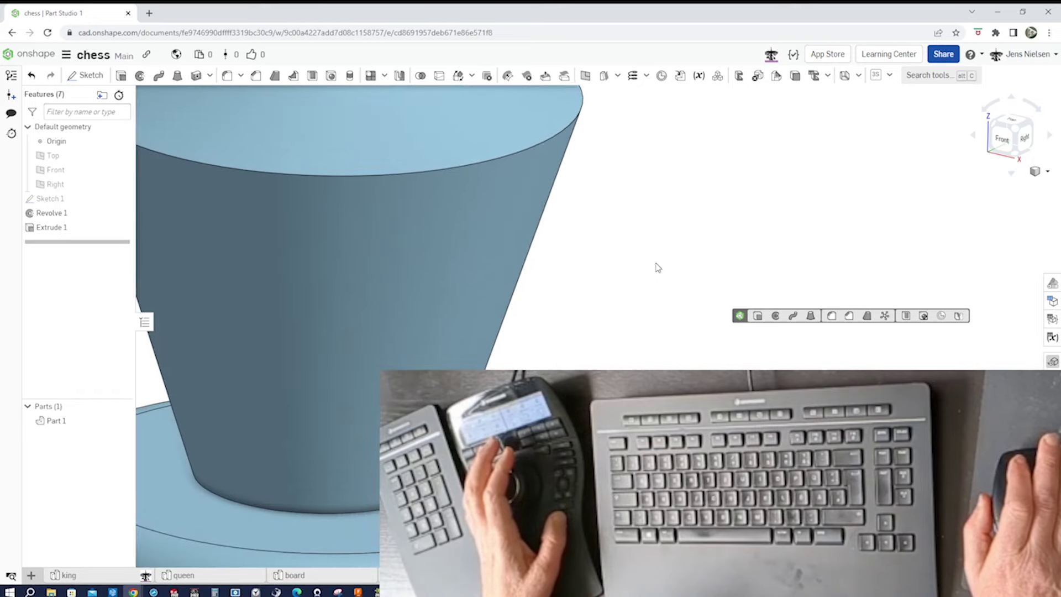
scroll(658, 268, "up", 8)
scroll(654, 267, "down", 15)
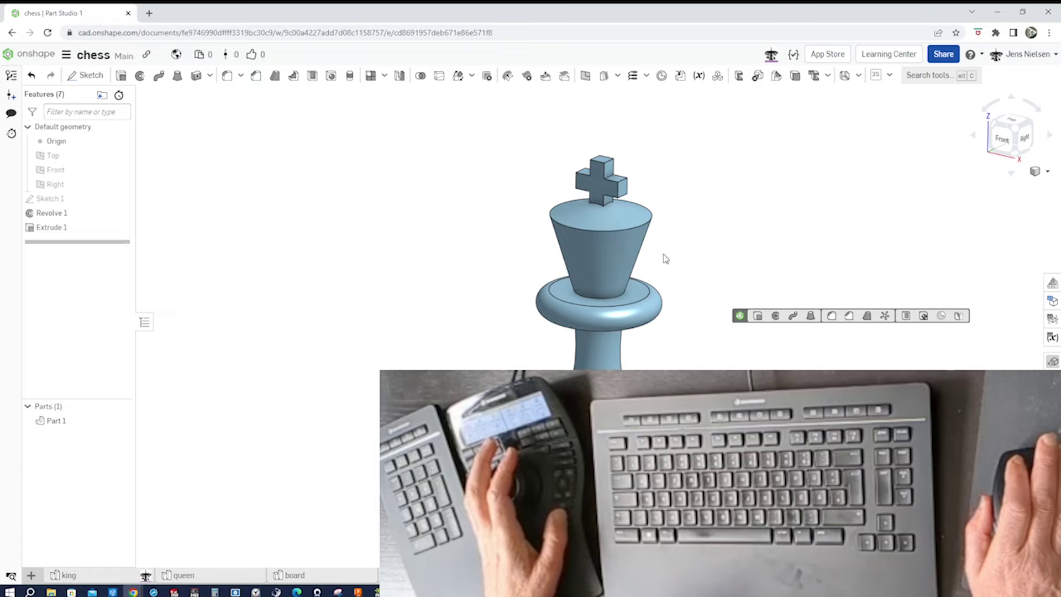
scroll(664, 259, "up", 8)
scroll(661, 255, "down", 10)
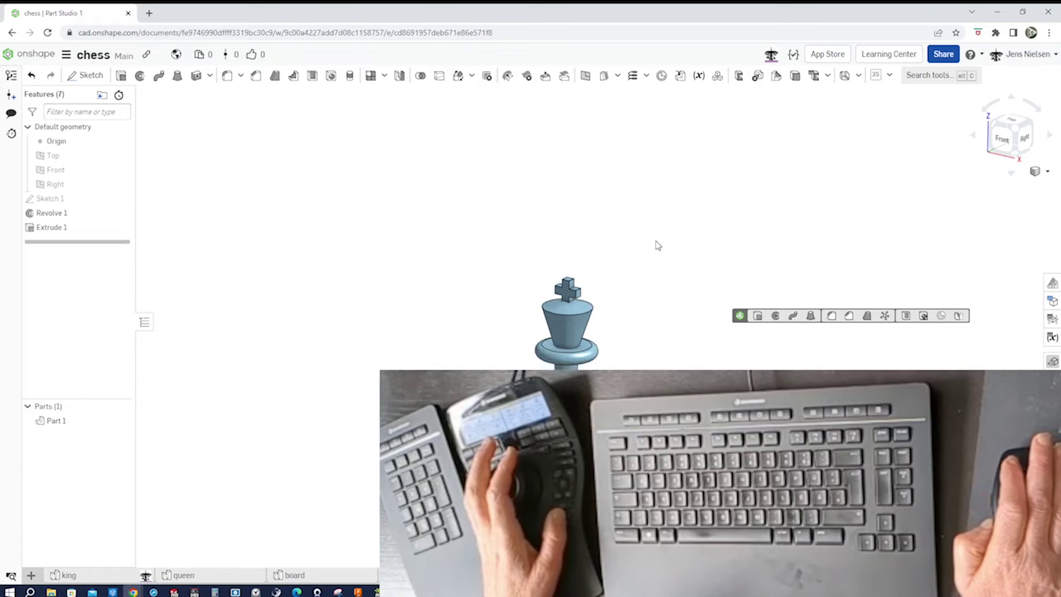
key("f")
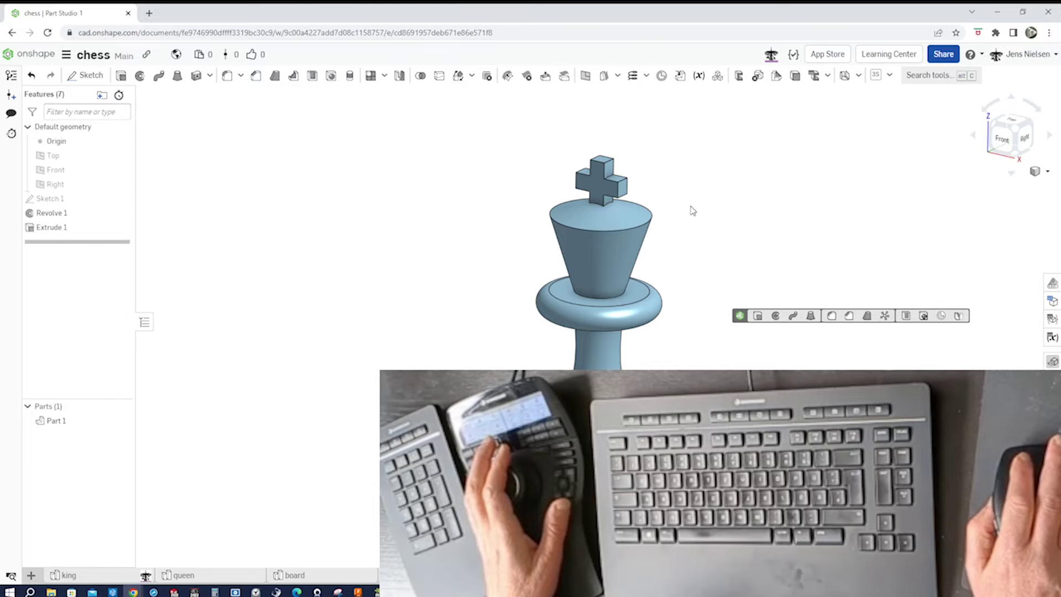
scroll(693, 210, "down", 5)
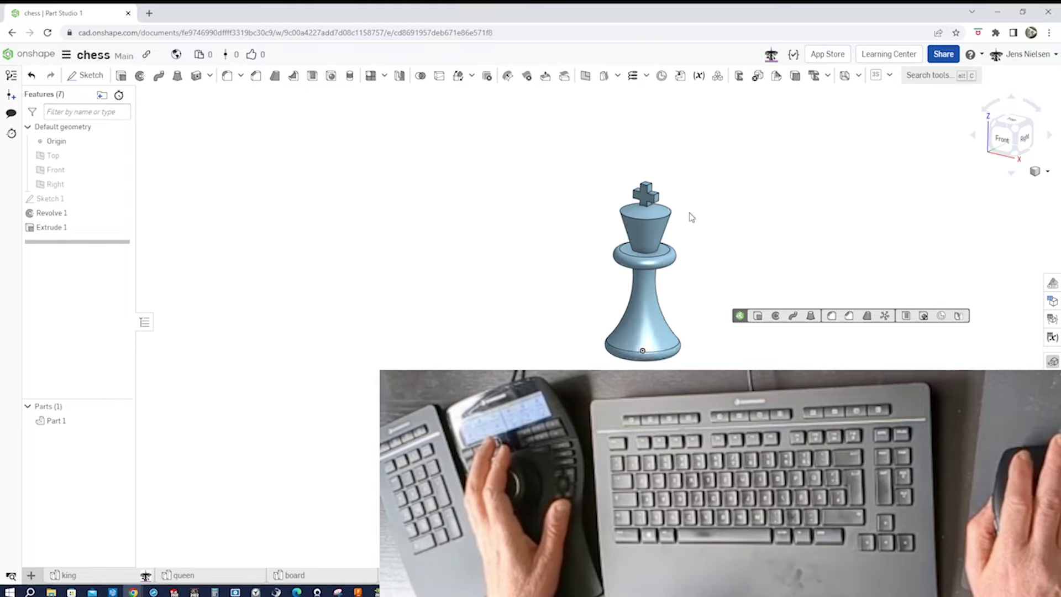
scroll(692, 217, "down", 2)
scroll(694, 219, "up", 1)
scroll(707, 228, "up", 4)
scroll(712, 231, "down", 4)
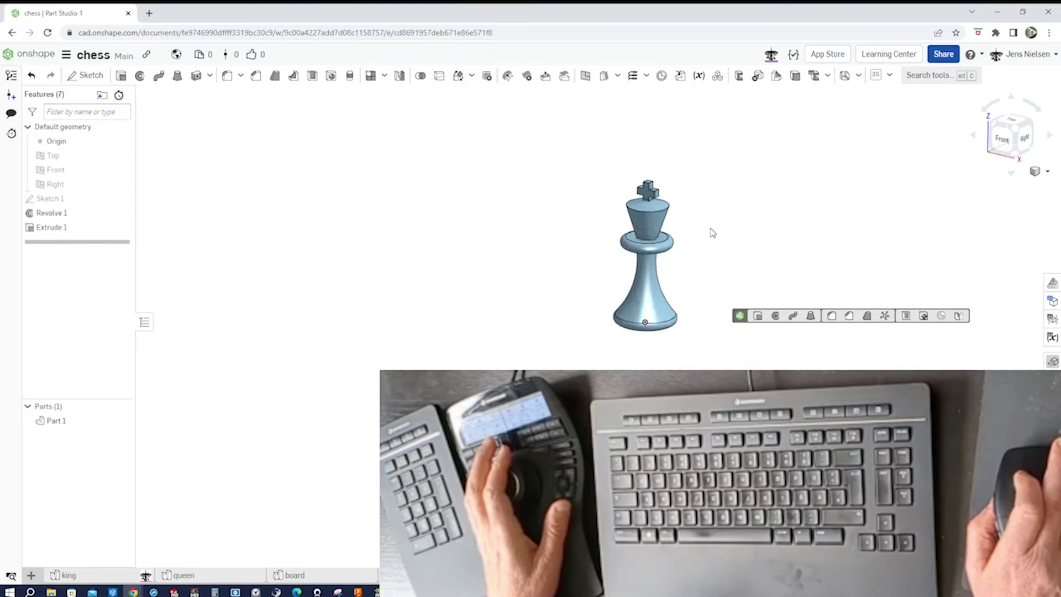
scroll(712, 232, "up", 3)
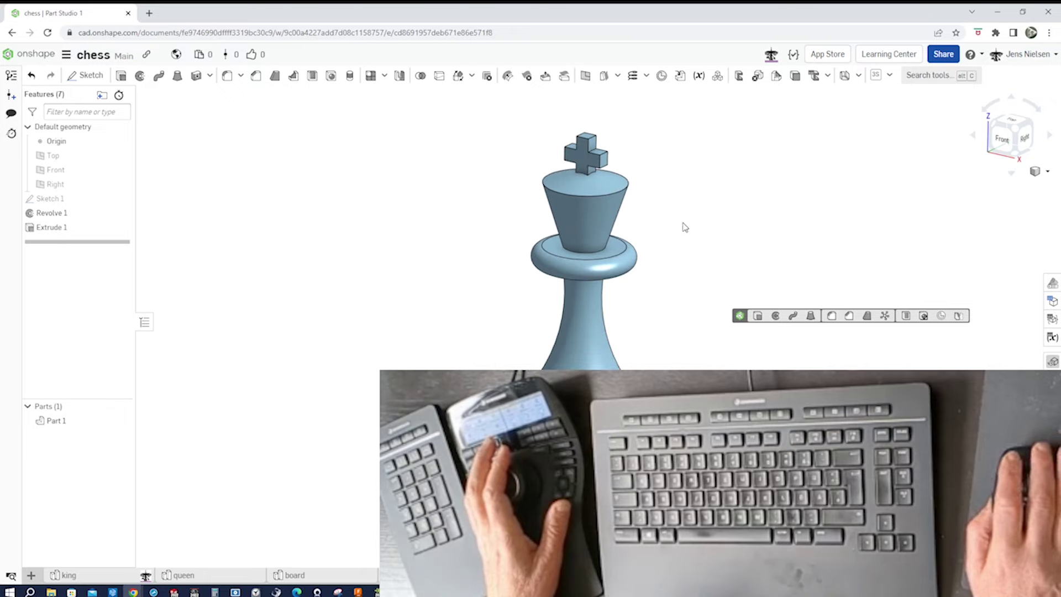
right_click(685, 227)
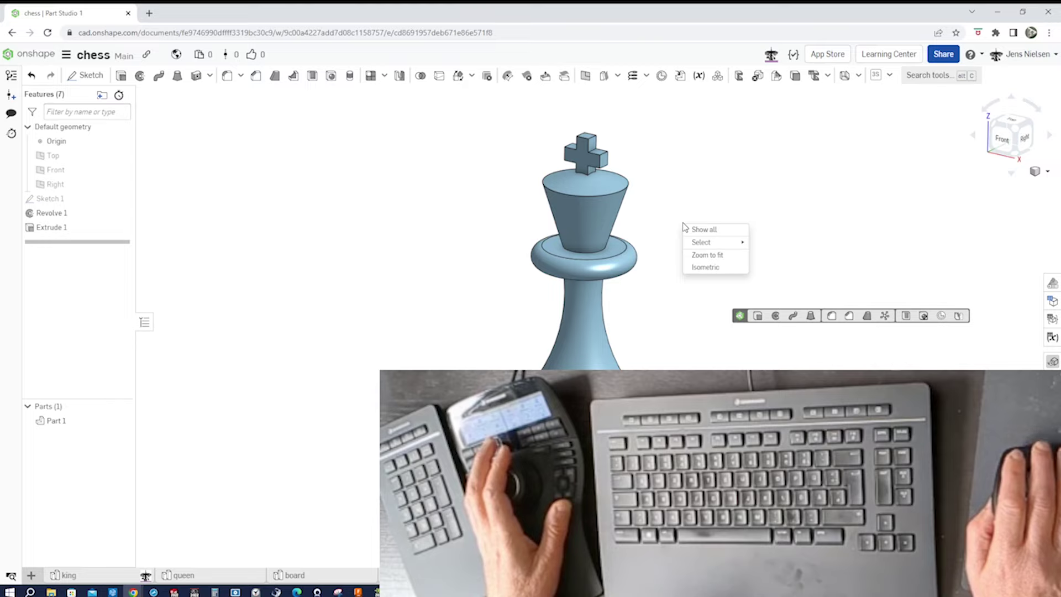
left_click(669, 210)
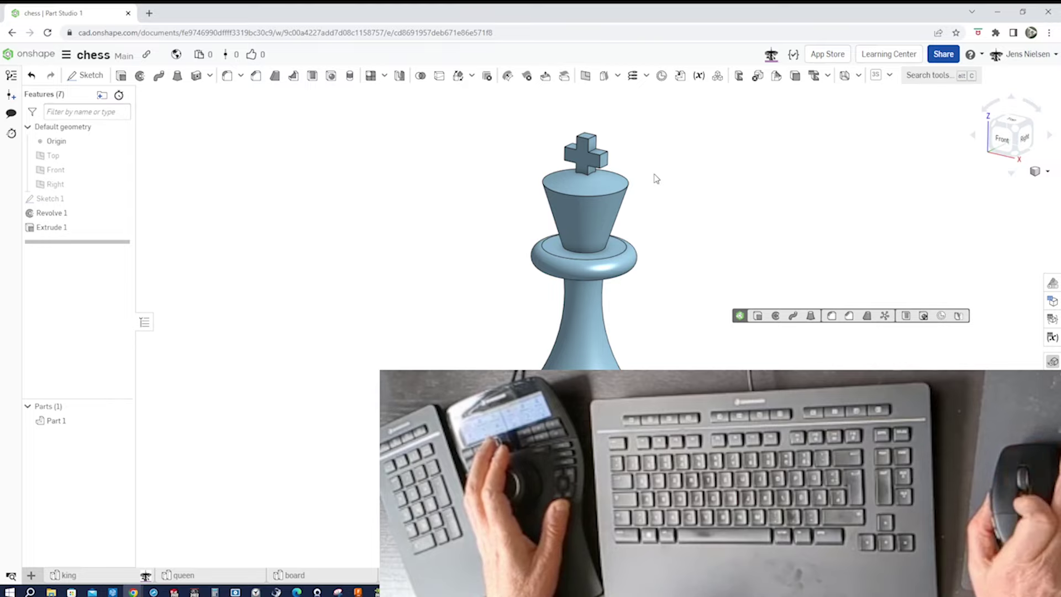
key("s")
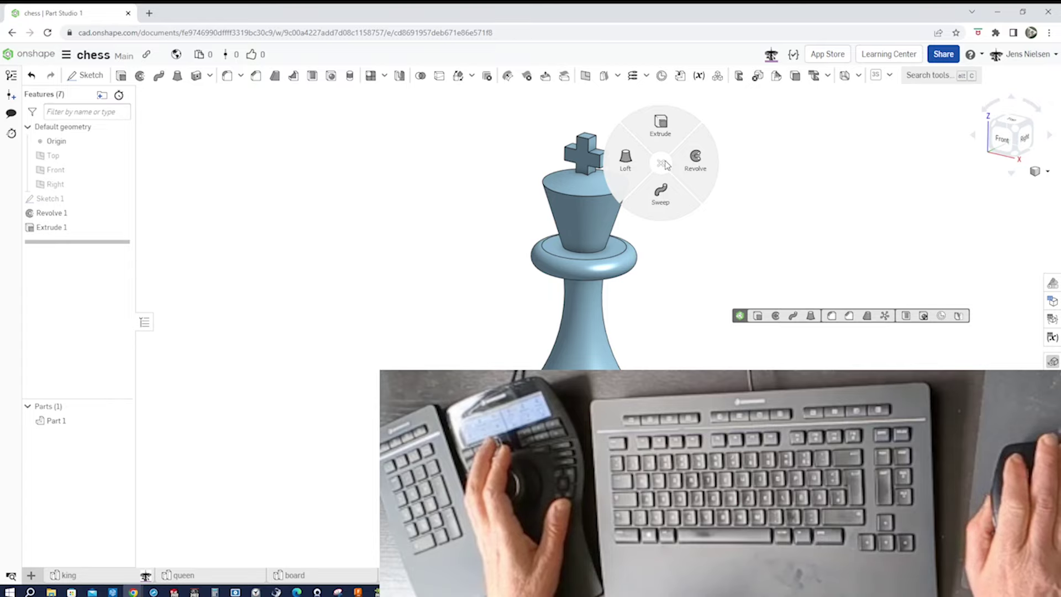
left_click(695, 159)
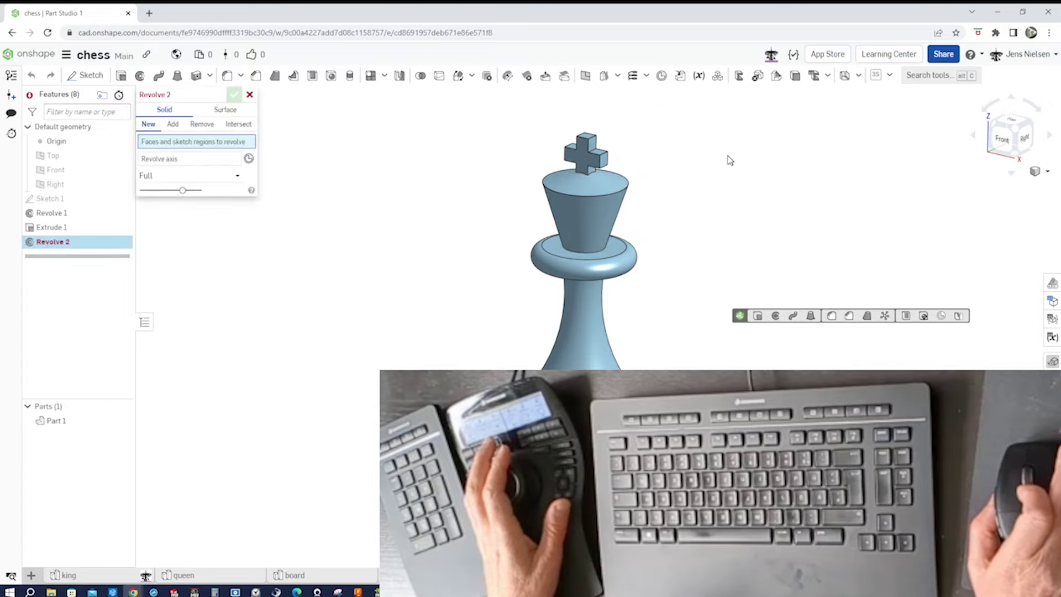
left_click(250, 95)
key("s")
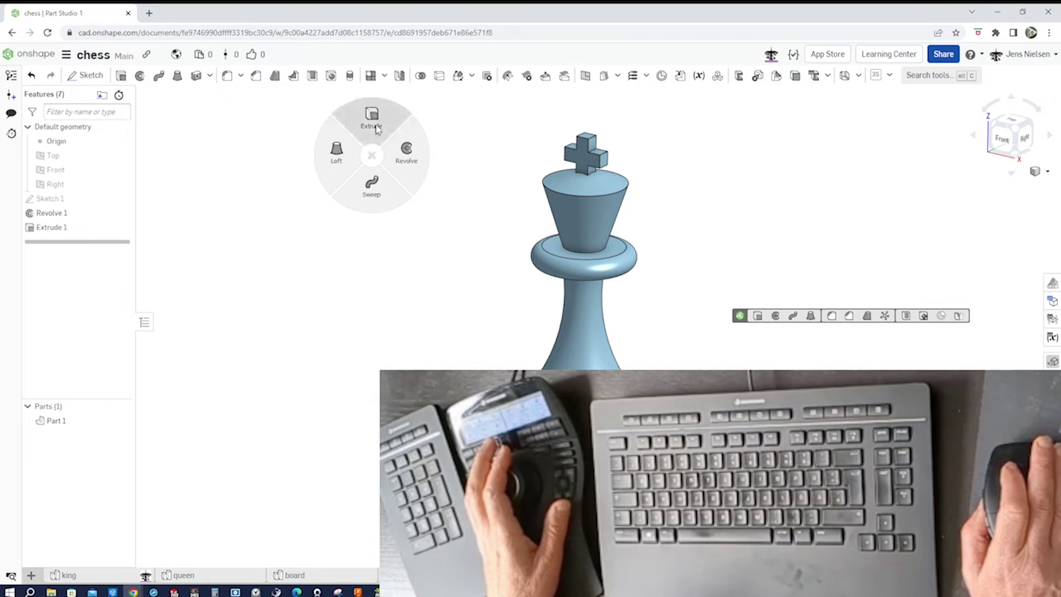
left_click(379, 97)
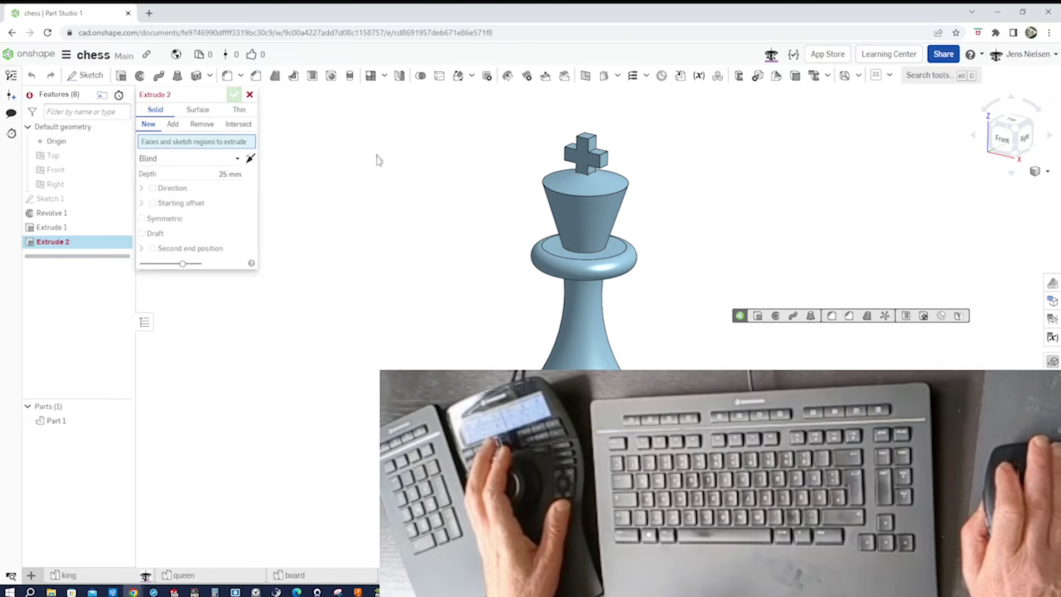
left_click(250, 94)
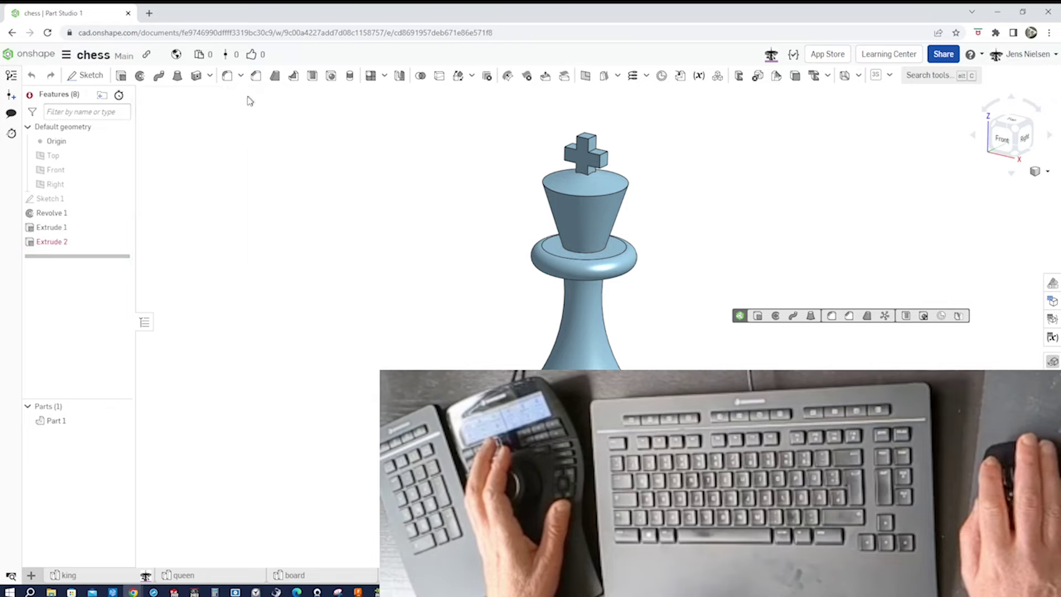
key("s")
left_click(321, 191)
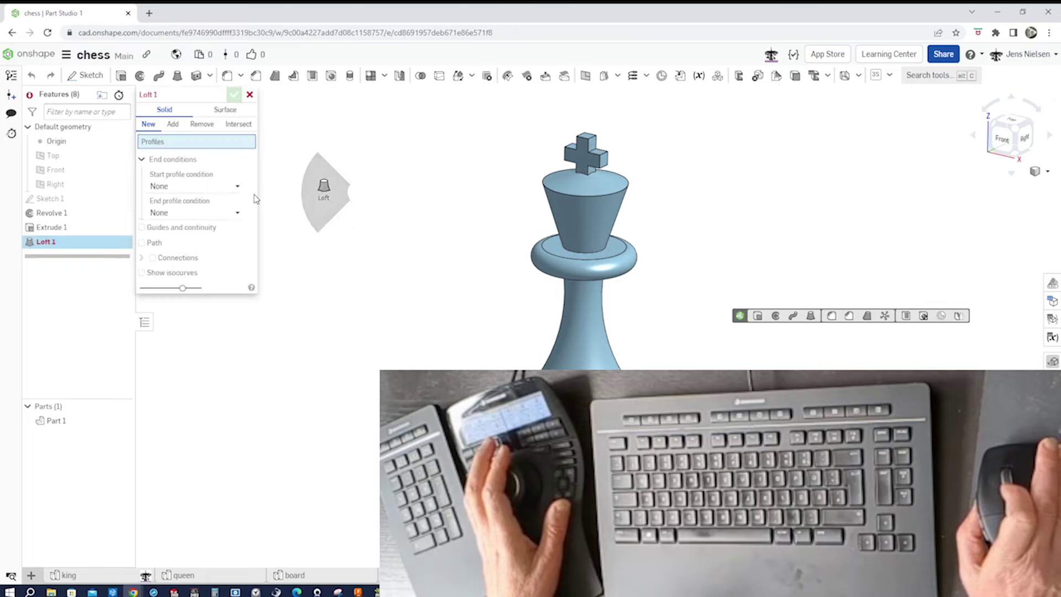
left_click(251, 95)
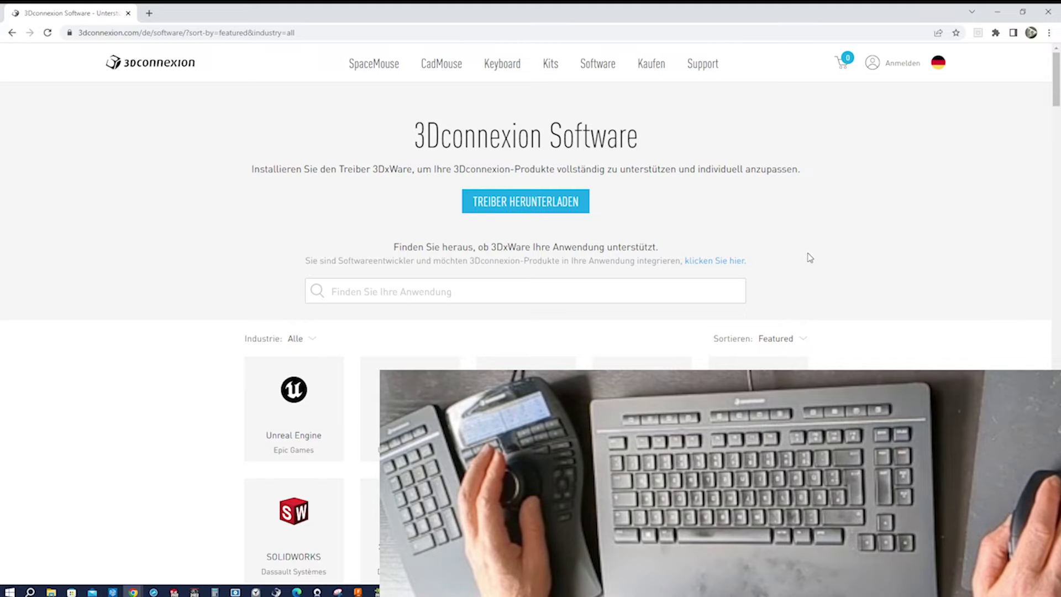
- Look through the supported applications listed on the 3Dconnexion Software web page
scroll(810, 257, "down", 1)
scroll(810, 258, "up", 1)
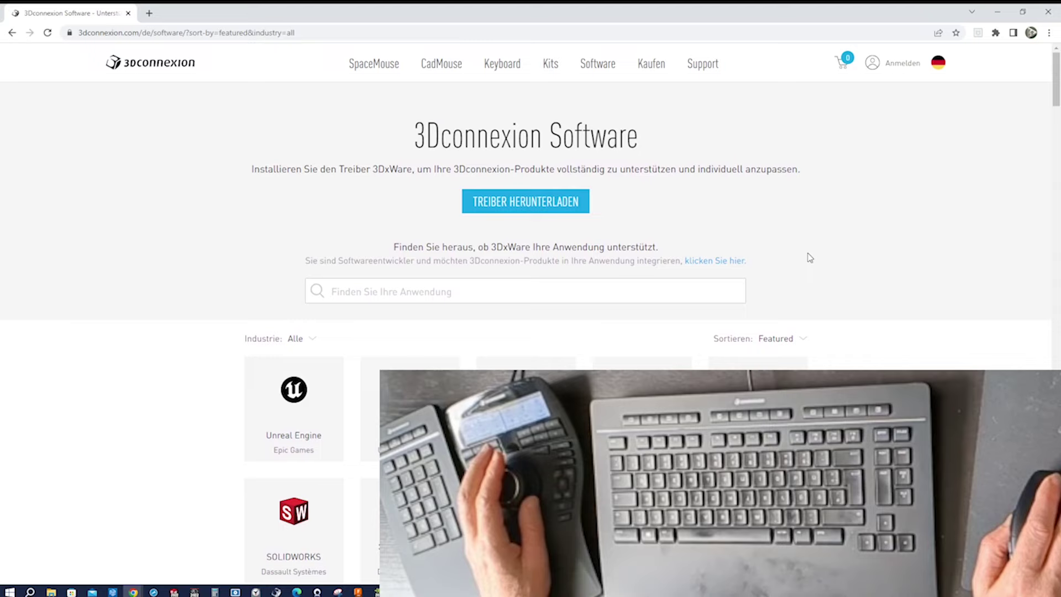
scroll(810, 258, "down", 3)
scroll(884, 260, "down", 3)
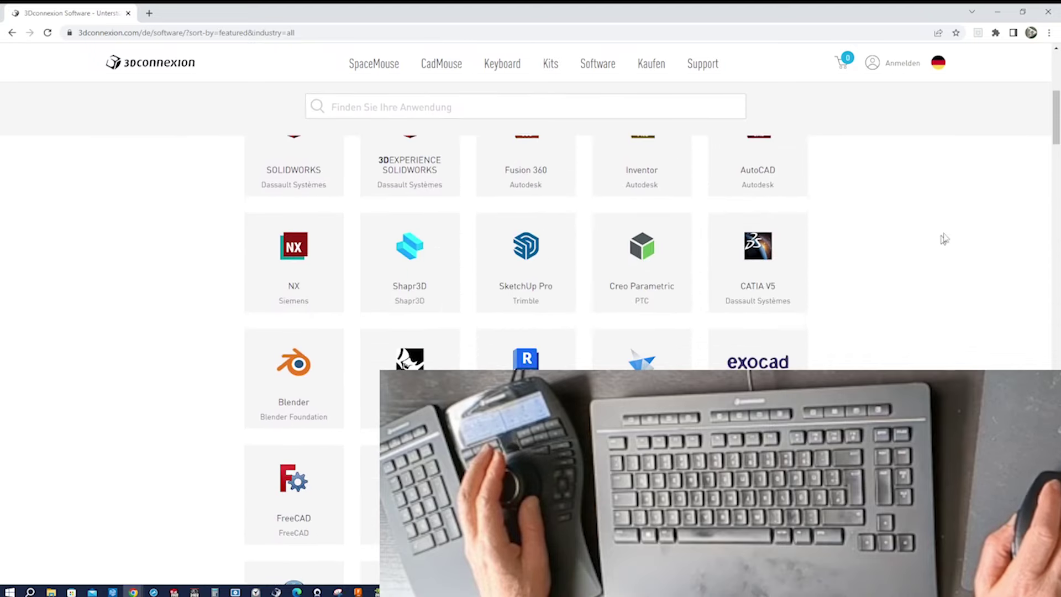
left_click_drag(1054, 122, 903, 360)
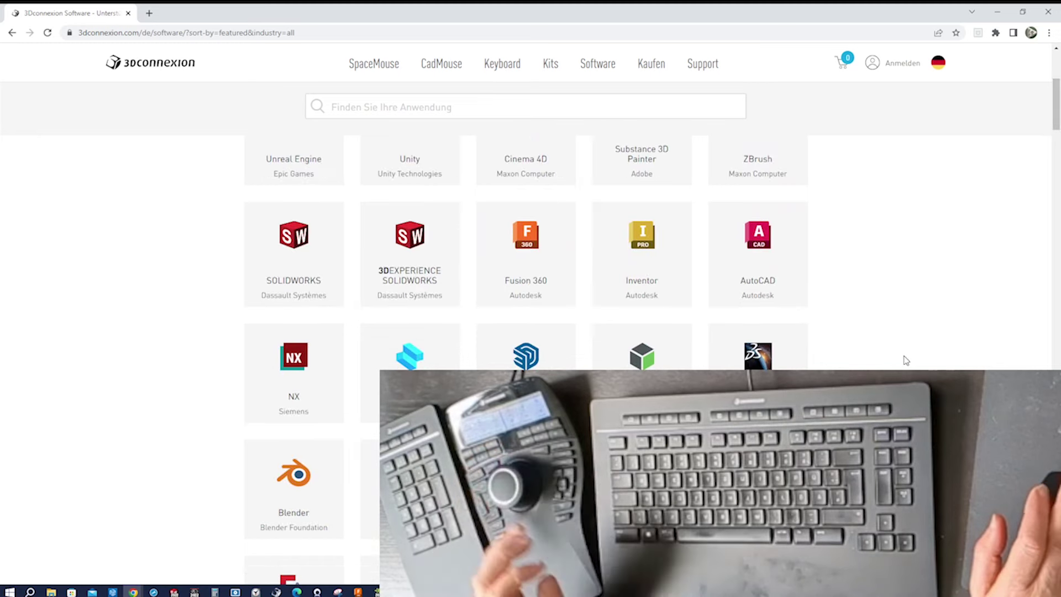